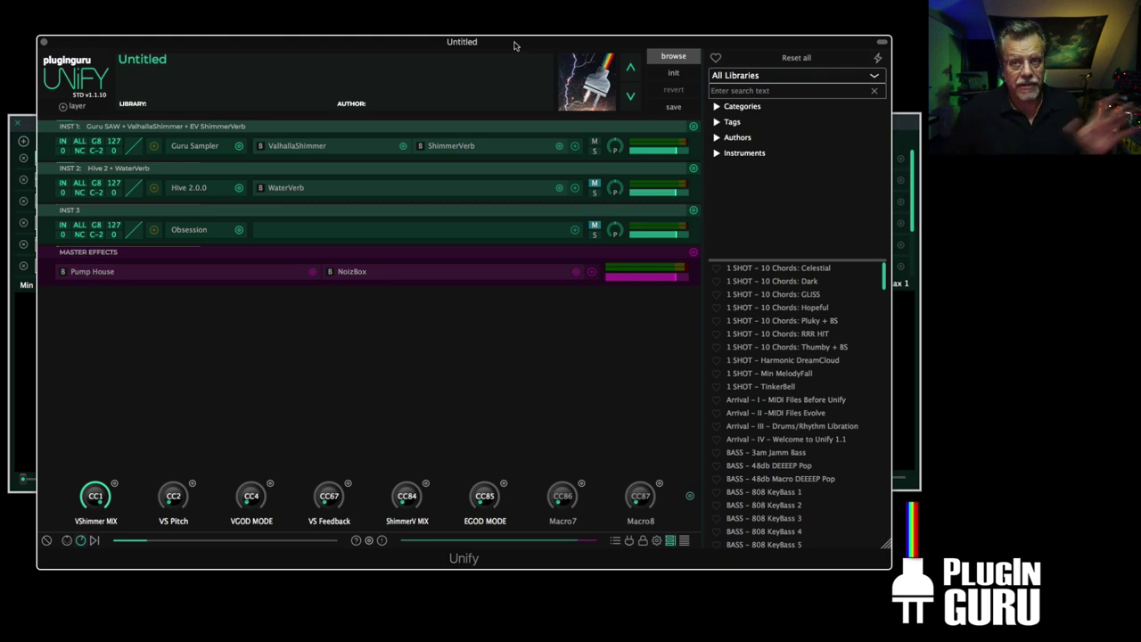
Reposition the main Unify window and bring the ShimmerVerb, ValhallaShimmer and macro 3 and 6 link windows into view
left_click_drag(517, 43, 910, 114)
key("super+m")
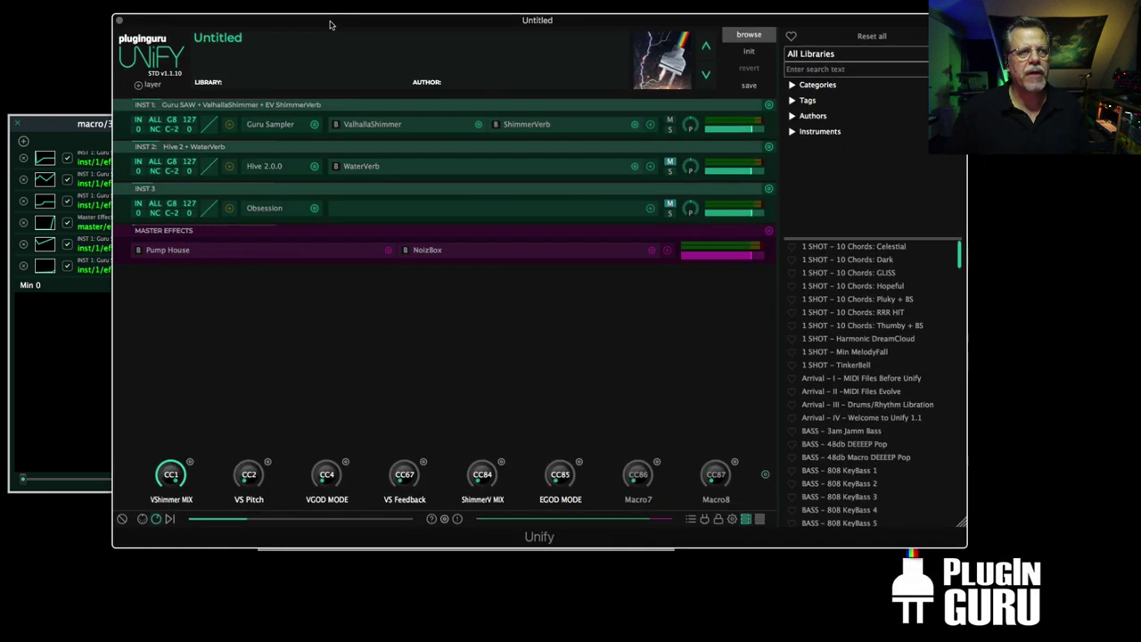
left_click_drag(351, 27, 273, 35)
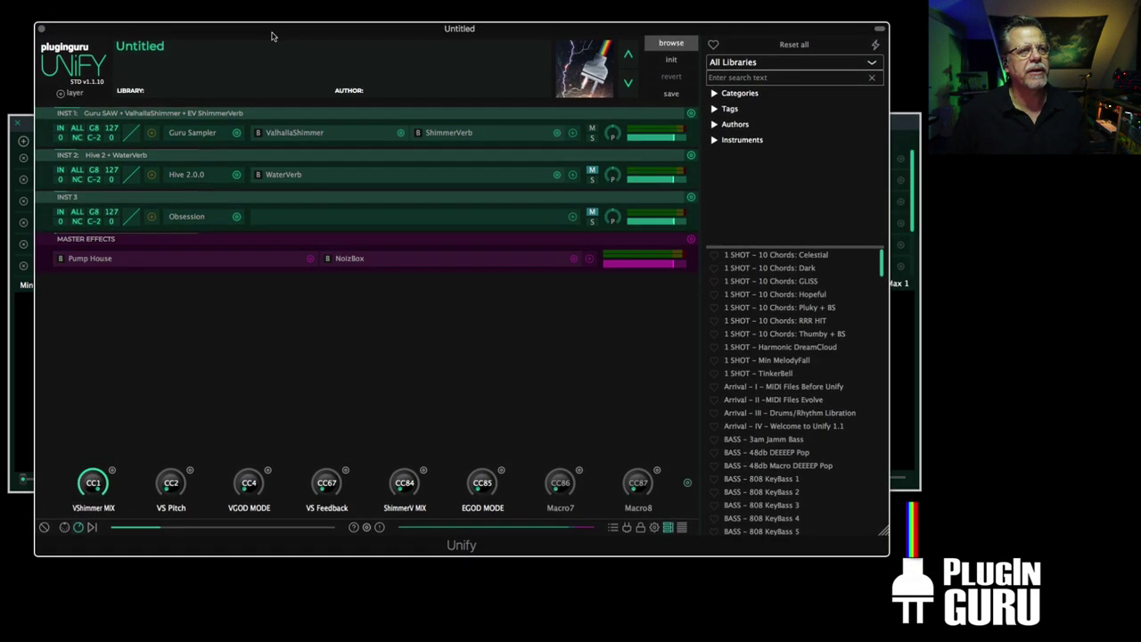
double_click(188, 134)
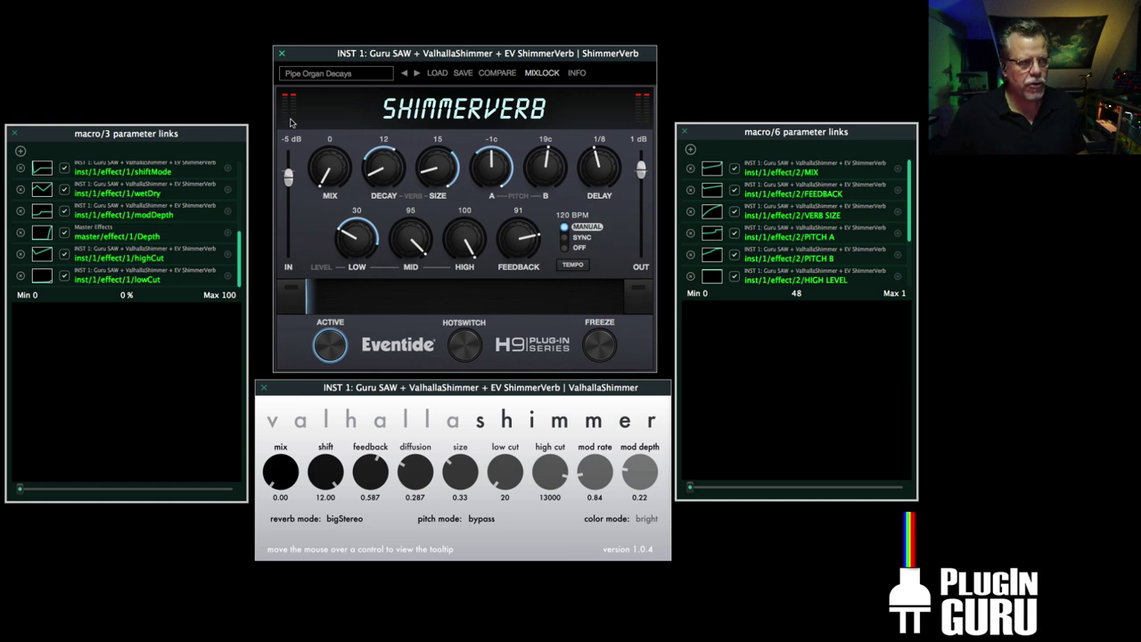
Review the parameters linked to macro 3 and reapply the macro at its minimum
scroll(194, 221, "up", 5)
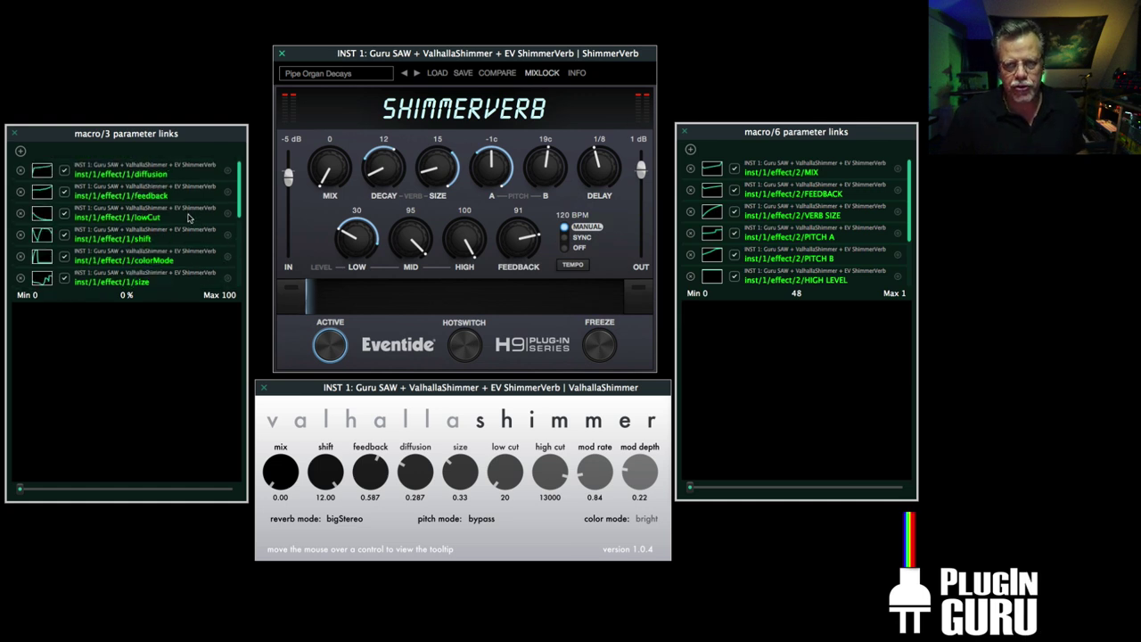
scroll(188, 216, "down", 5)
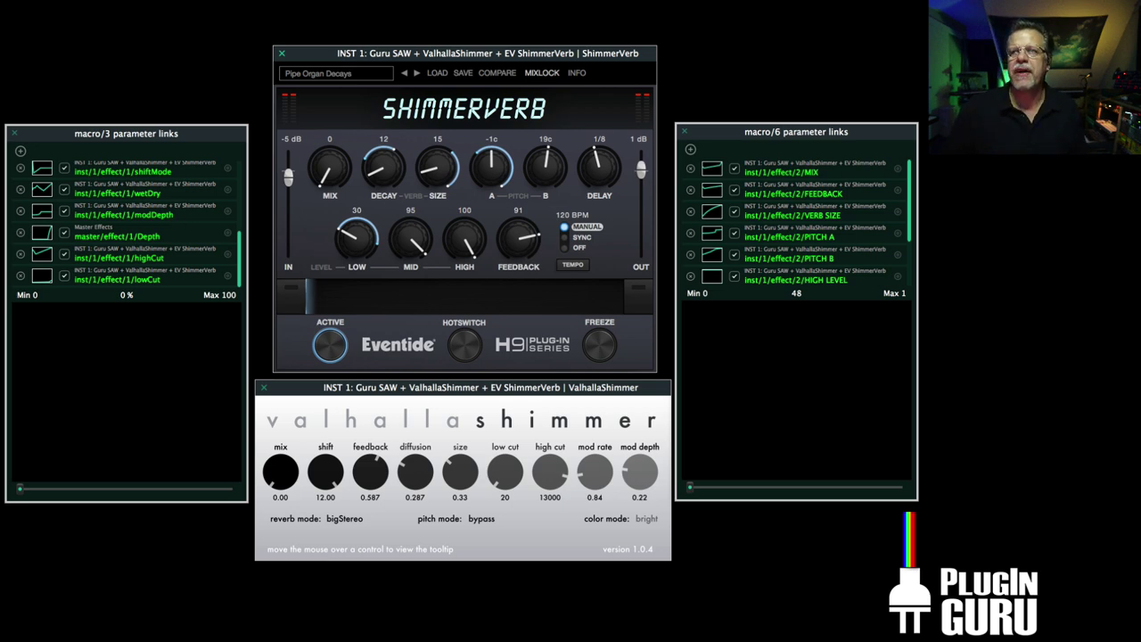
key("super+Tab")
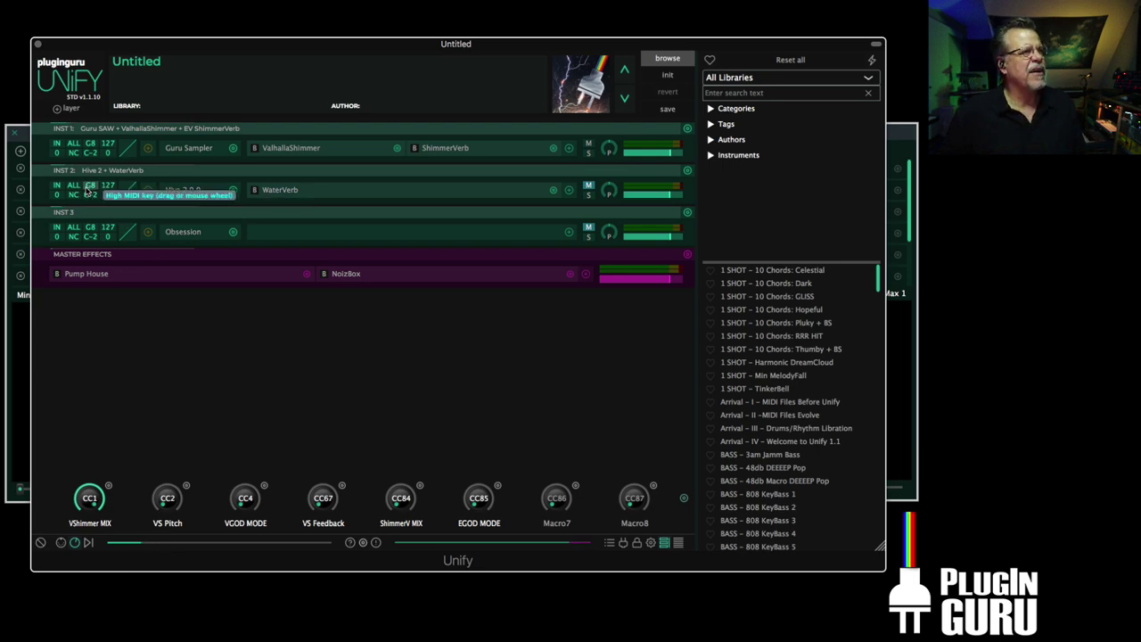
key("super+Tab")
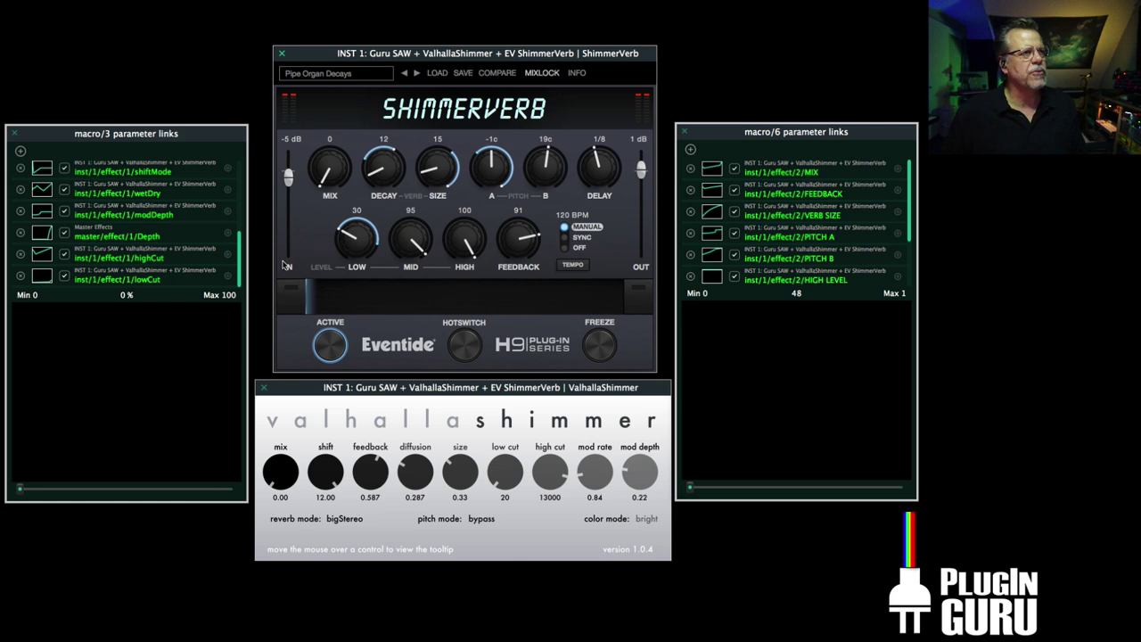
scroll(103, 234, "up", 5)
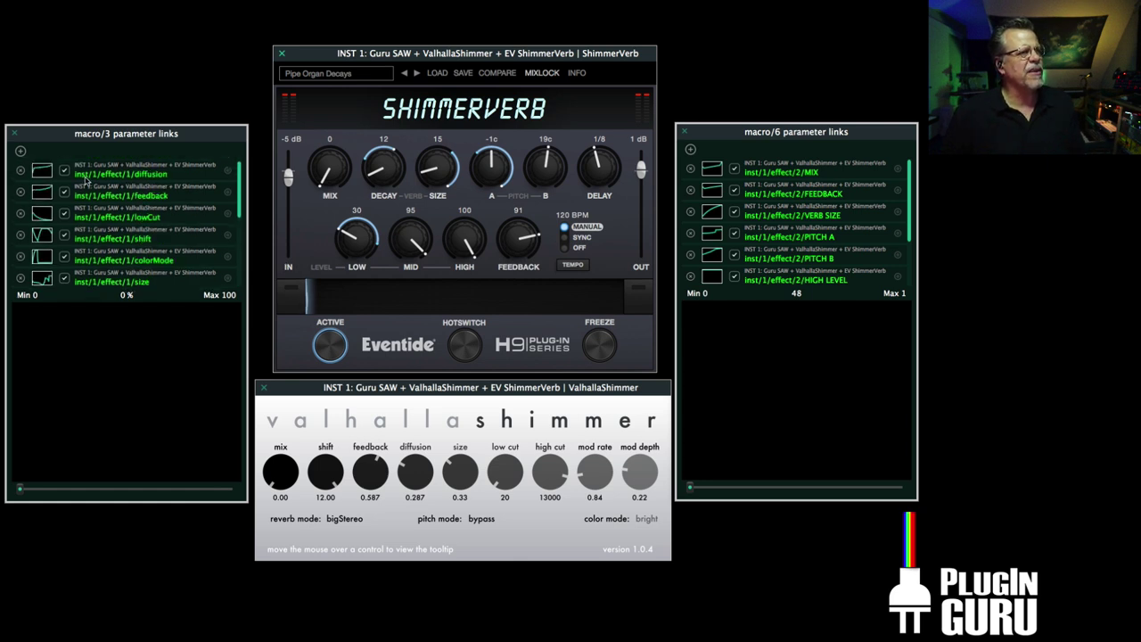
scroll(93, 183, "down", 4)
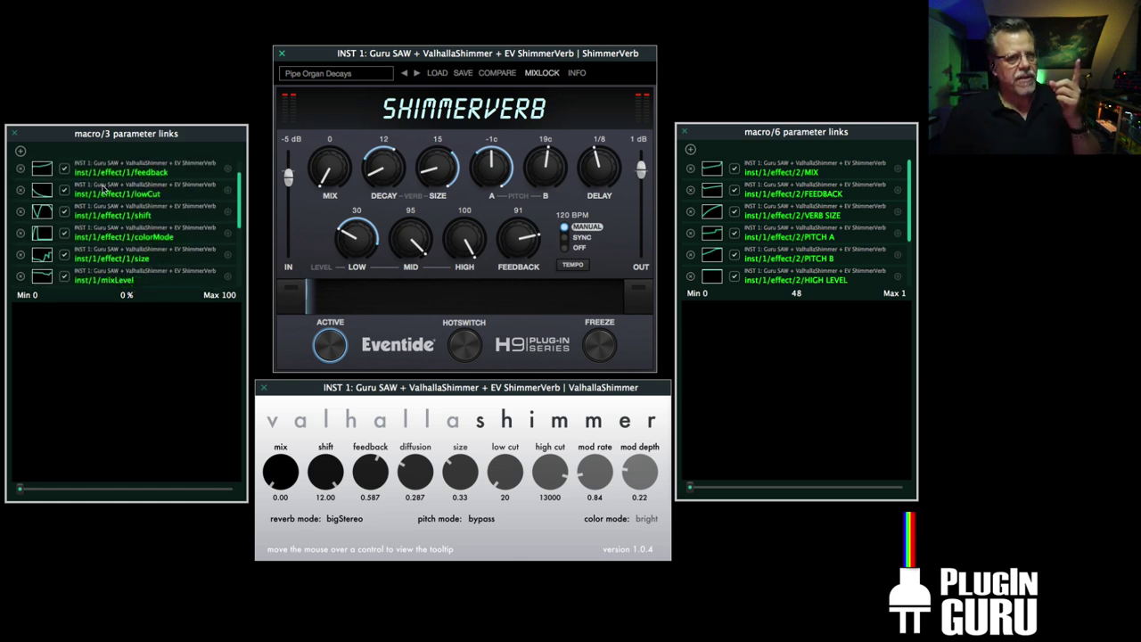
scroll(103, 189, "up", 4)
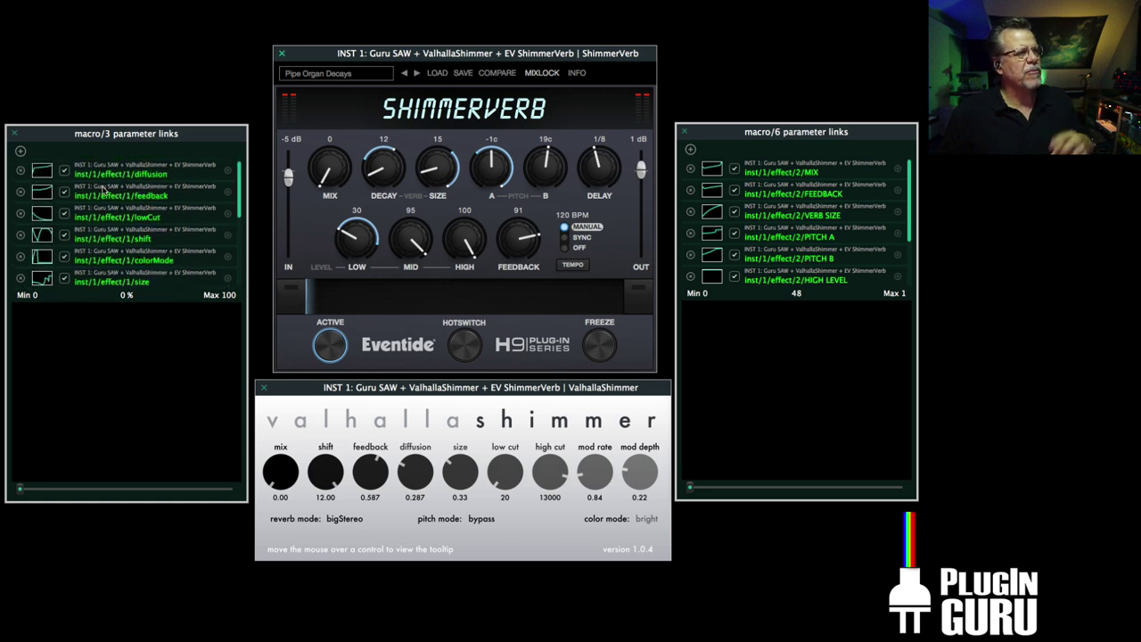
mouse_move(21, 489)
left_mouse_down()
mouse_move(233, 488)
mouse_move(20, 488)
left_mouse_up()
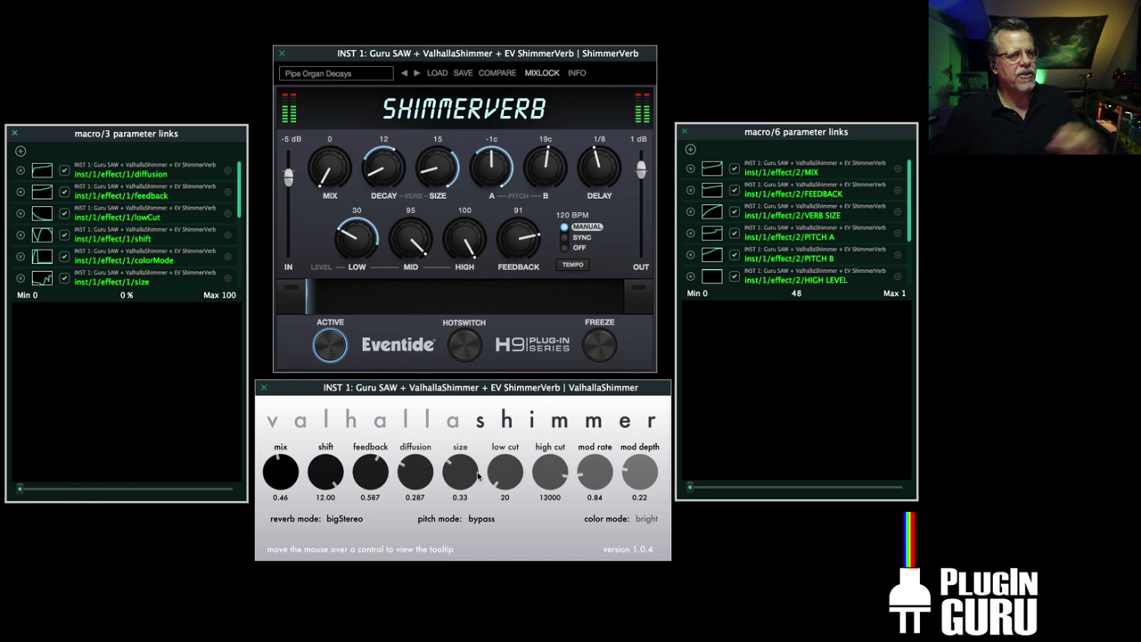
Browse the Hive 2.0.0 and Obsession parameters available for a new macro 3 link, without adding one
left_click(19, 151)
mouse_move(44, 158)
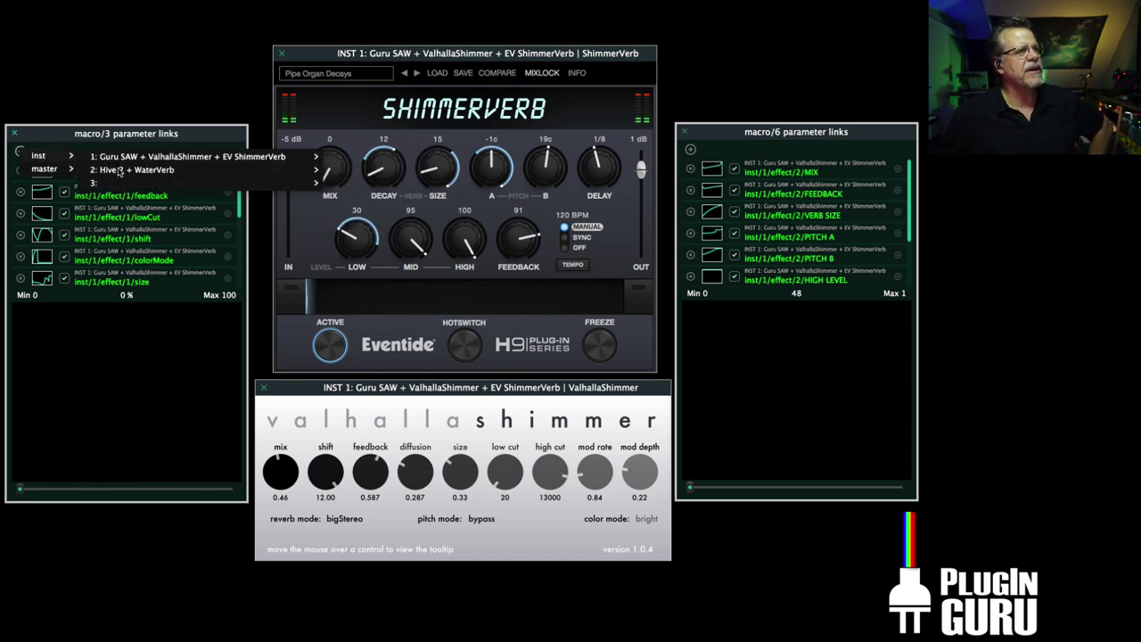
mouse_move(302, 176)
mouse_move(376, 227)
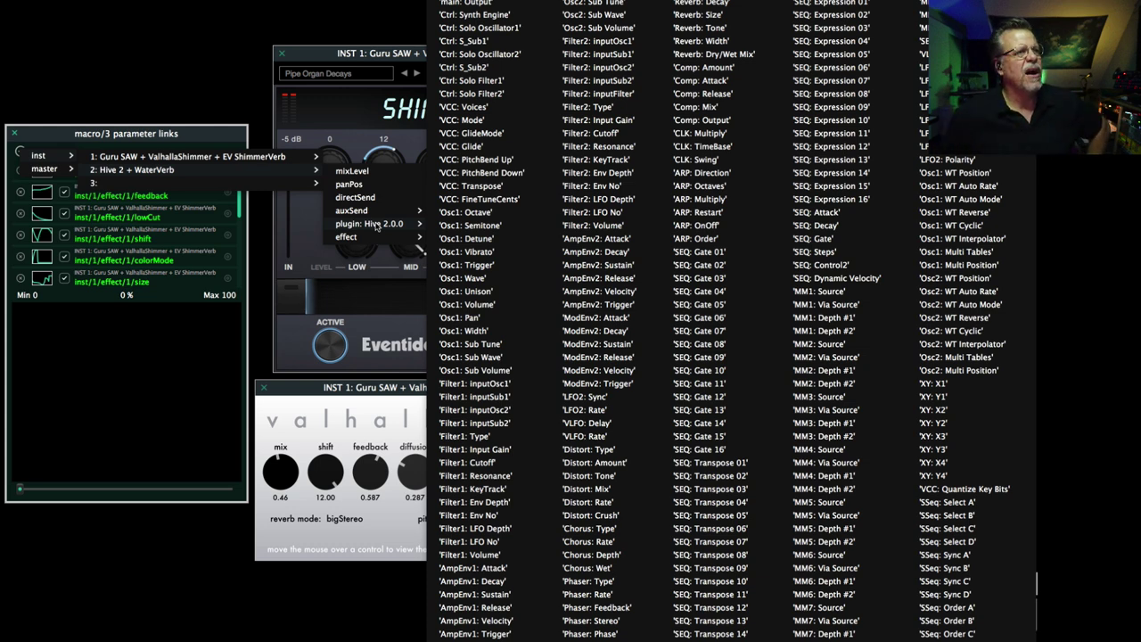
mouse_move(134, 183)
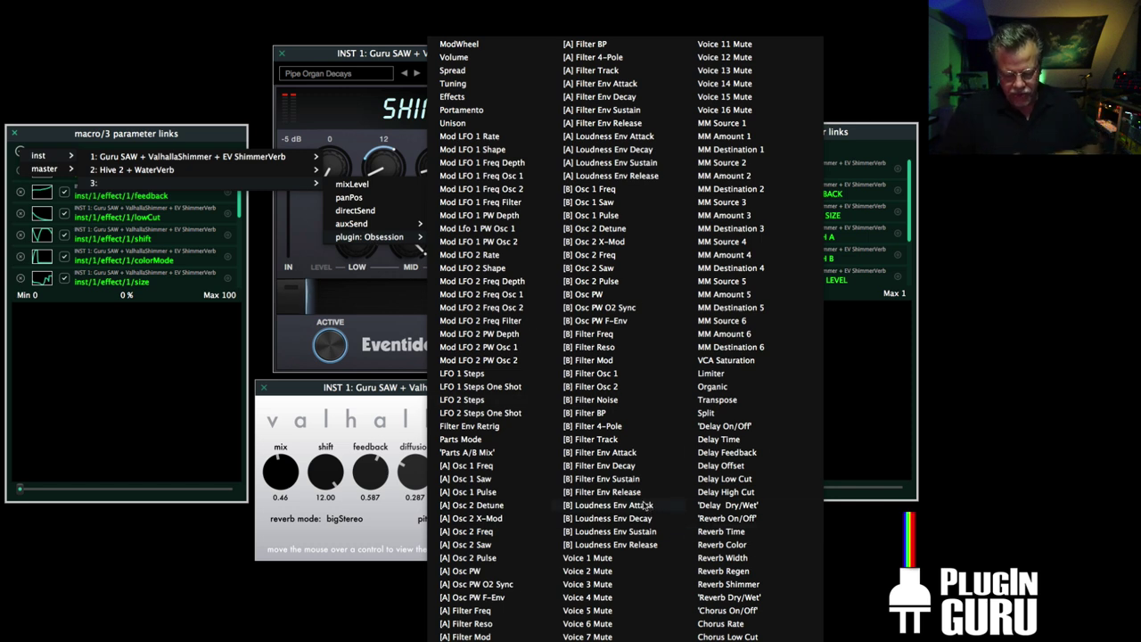
left_click(132, 375)
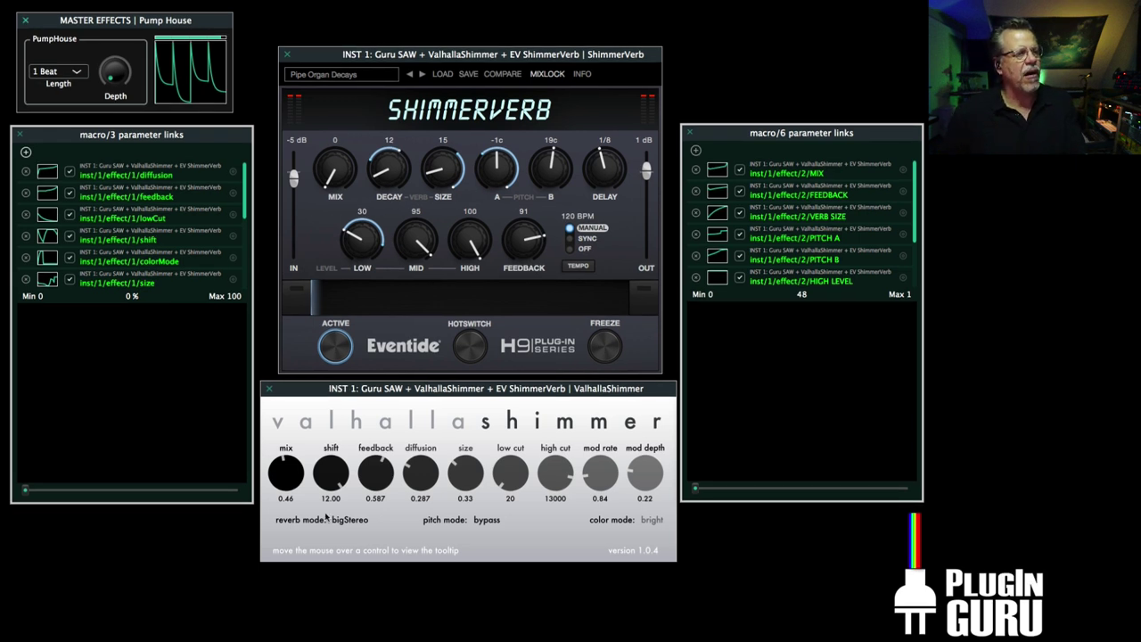
Raise macro 3 to its maximum and lower the decay end points after the second and fourth segments' starts in Pump House's gain curve
left_click_drag(27, 491, 248, 504)
left_click(161, 98)
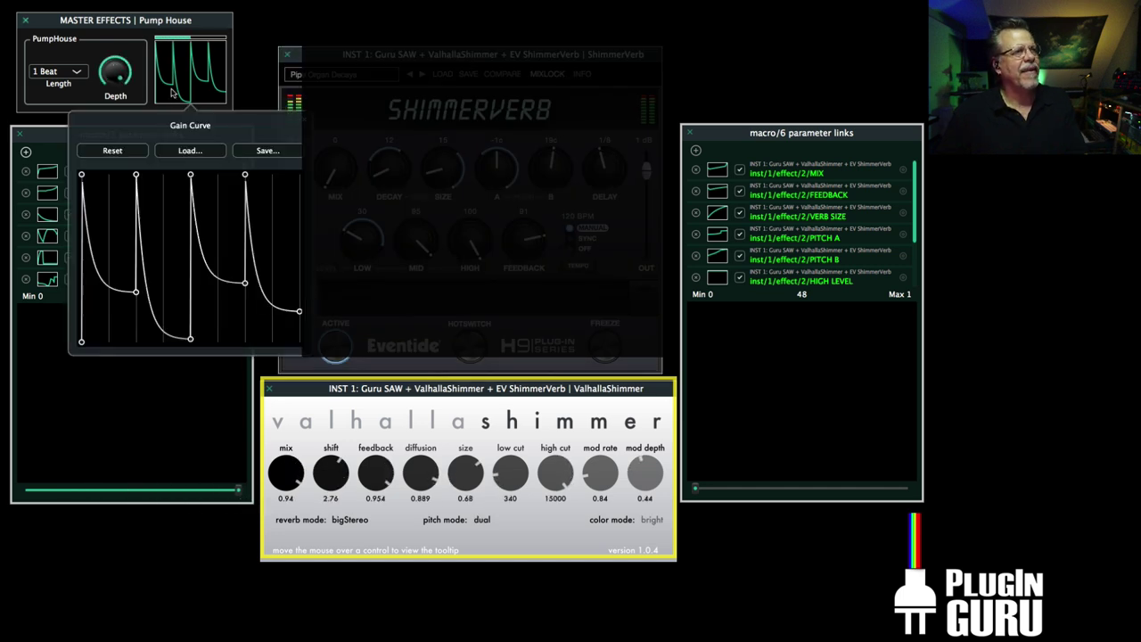
left_click_drag(135, 291, 194, 312)
left_click_drag(245, 284, 196, 353)
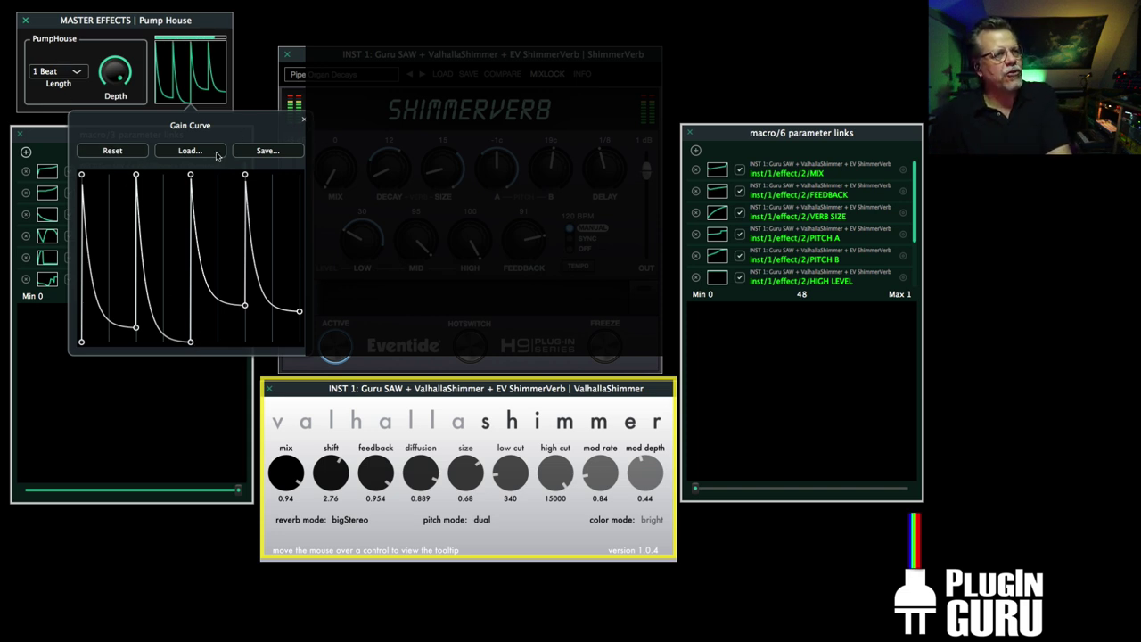
left_click(303, 119)
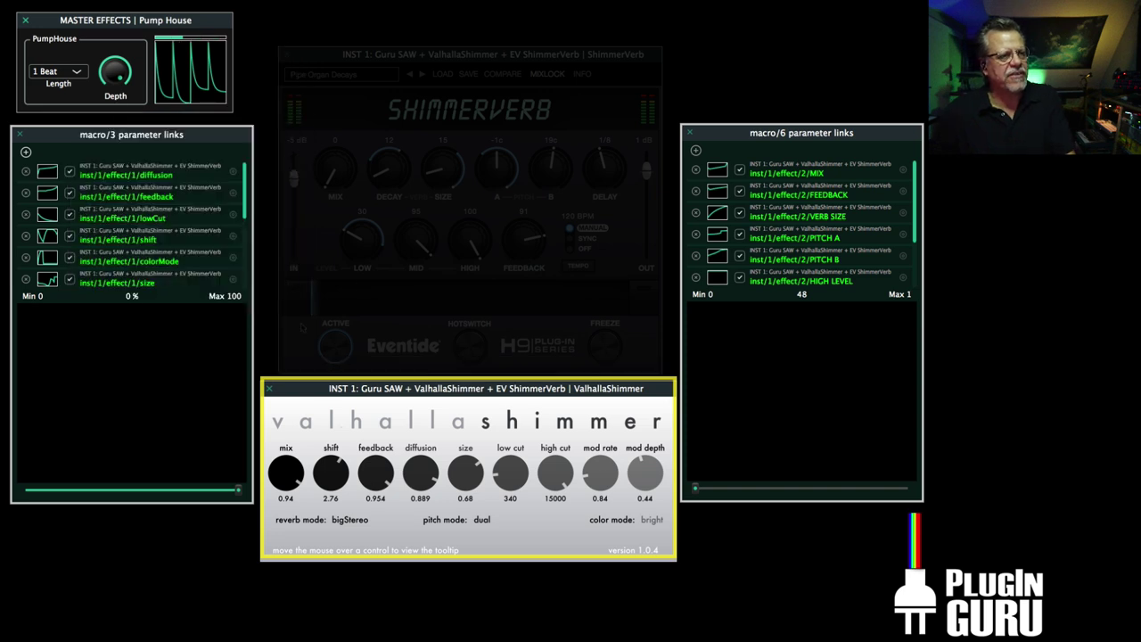
Sweep macro 3 down to its minimum and back up to about three quarters to audition the linked parameters
left_click_drag(237, 493, 217, 500)
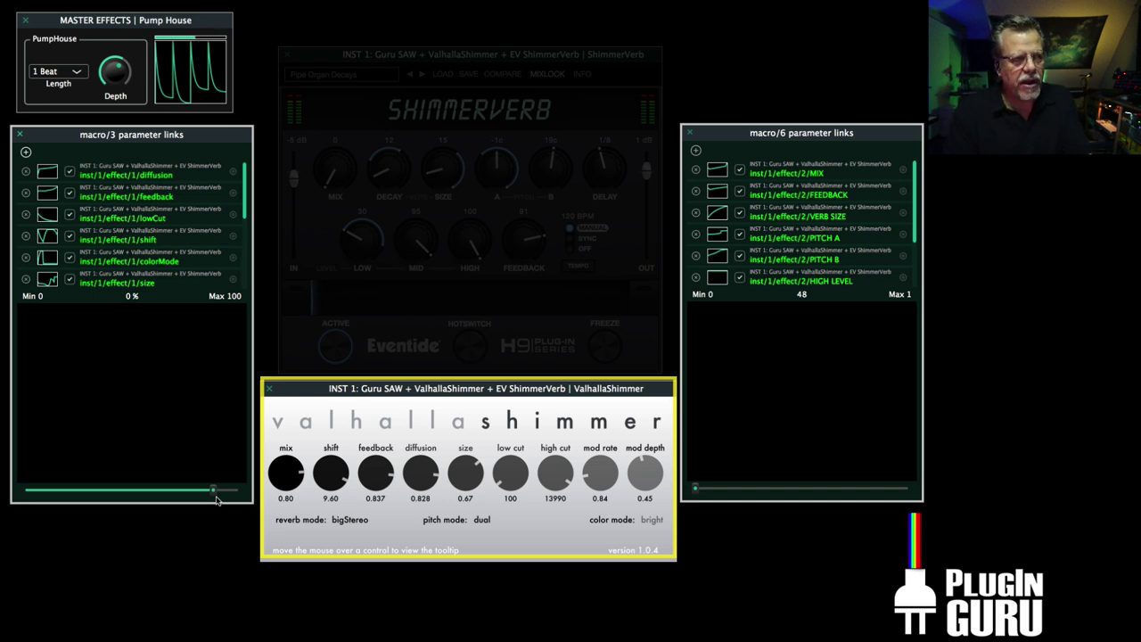
left_click_drag(212, 500, 25, 499)
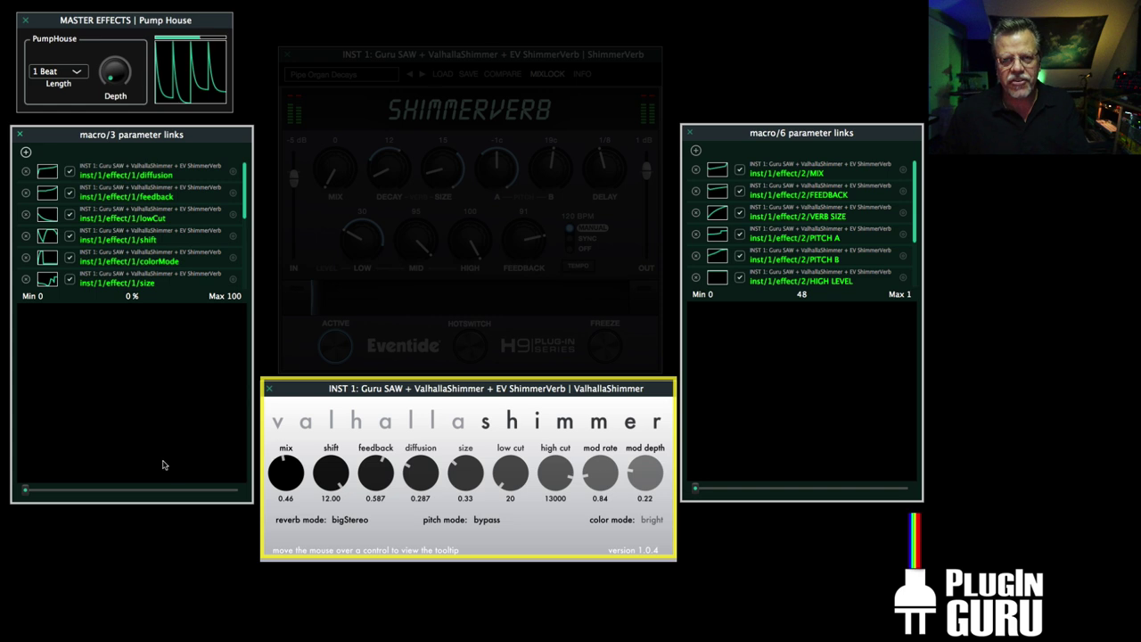
left_click_drag(25, 491, 189, 500)
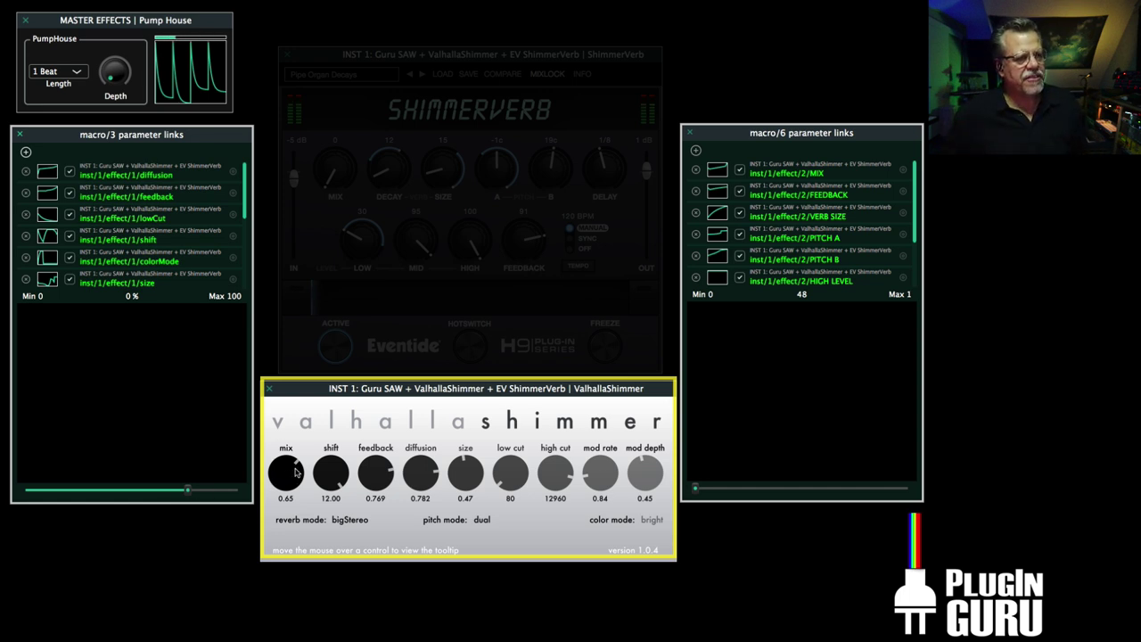
Set the ValhallaShimmer mix to 0.00 and raise macro 6 in stages to its maximum to audition ShimmerVerb
left_click_drag(296, 474, 280, 585)
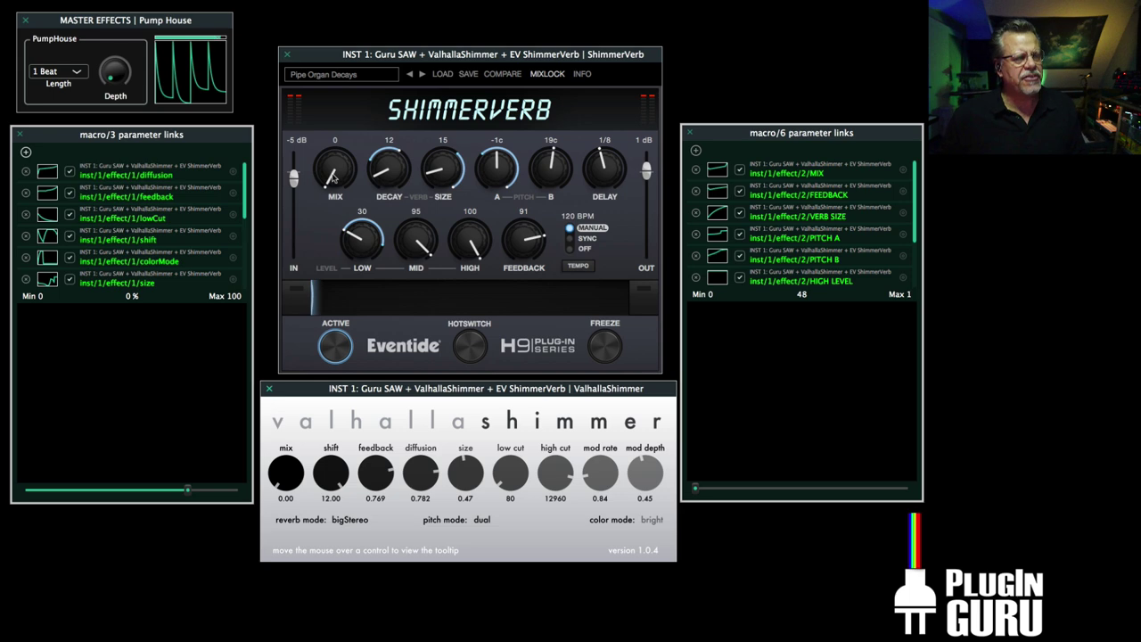
left_click(704, 490)
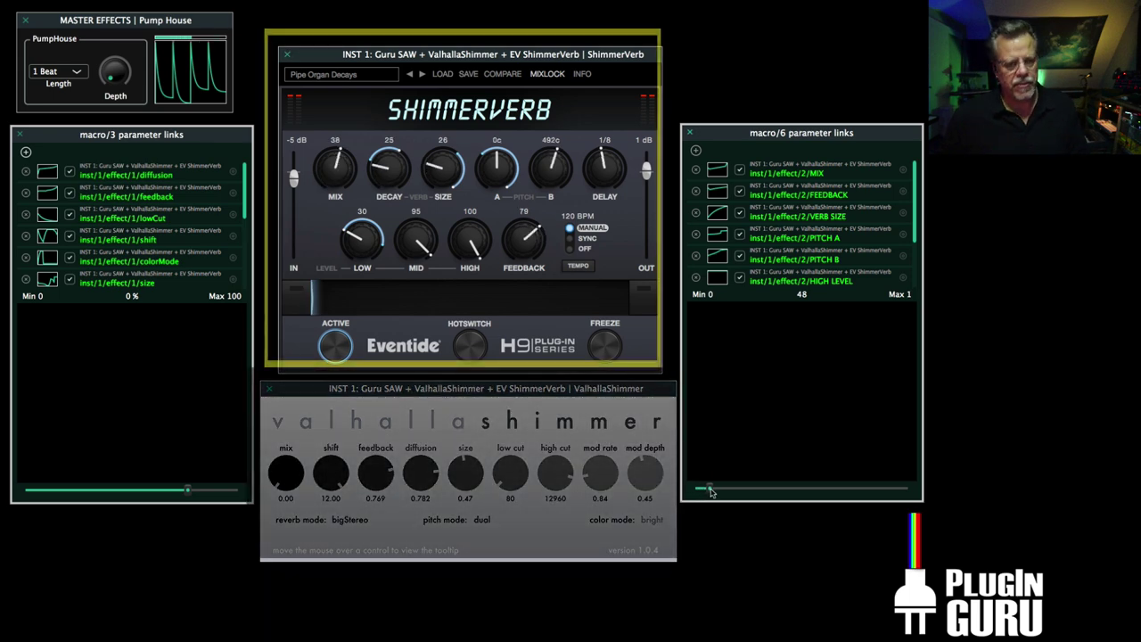
left_click_drag(711, 492, 716, 492)
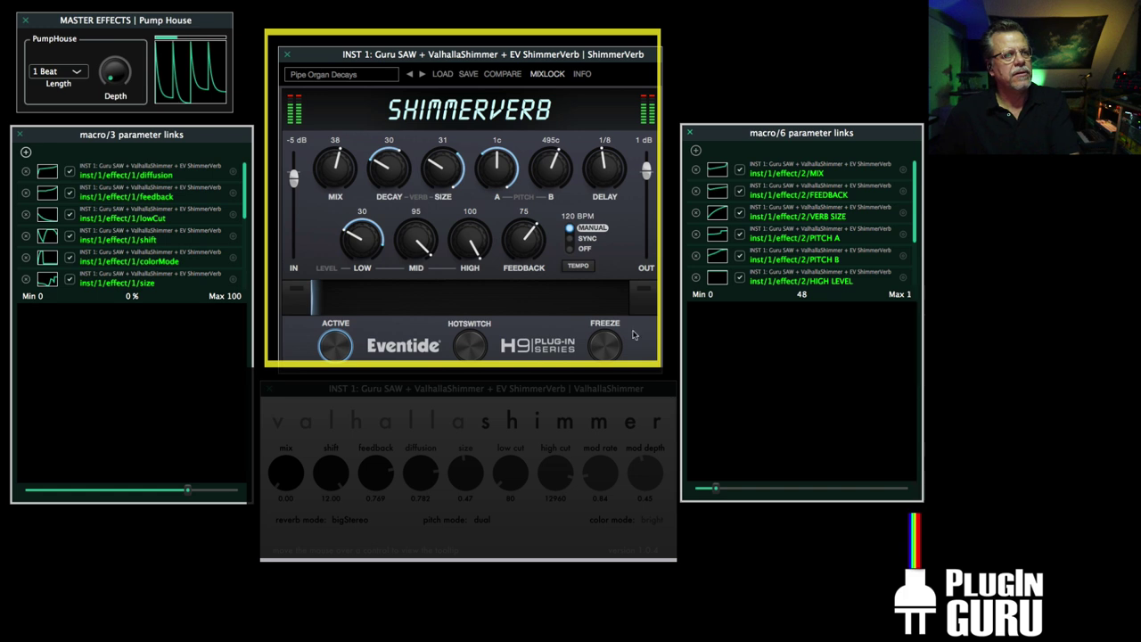
left_click_drag(715, 490, 860, 499)
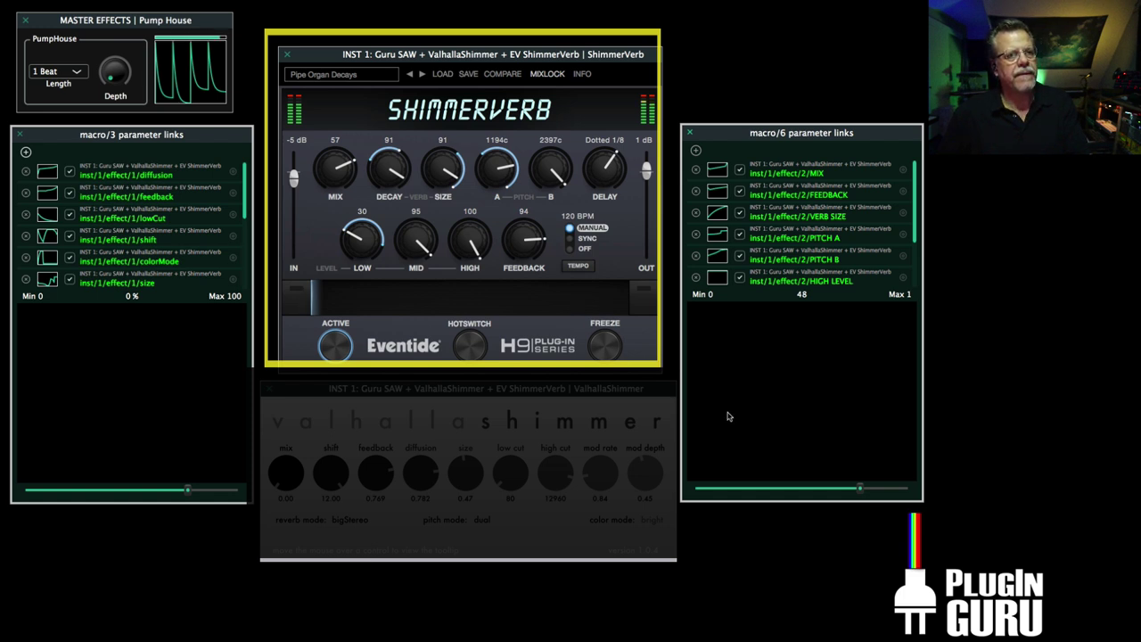
left_click_drag(860, 489, 911, 499)
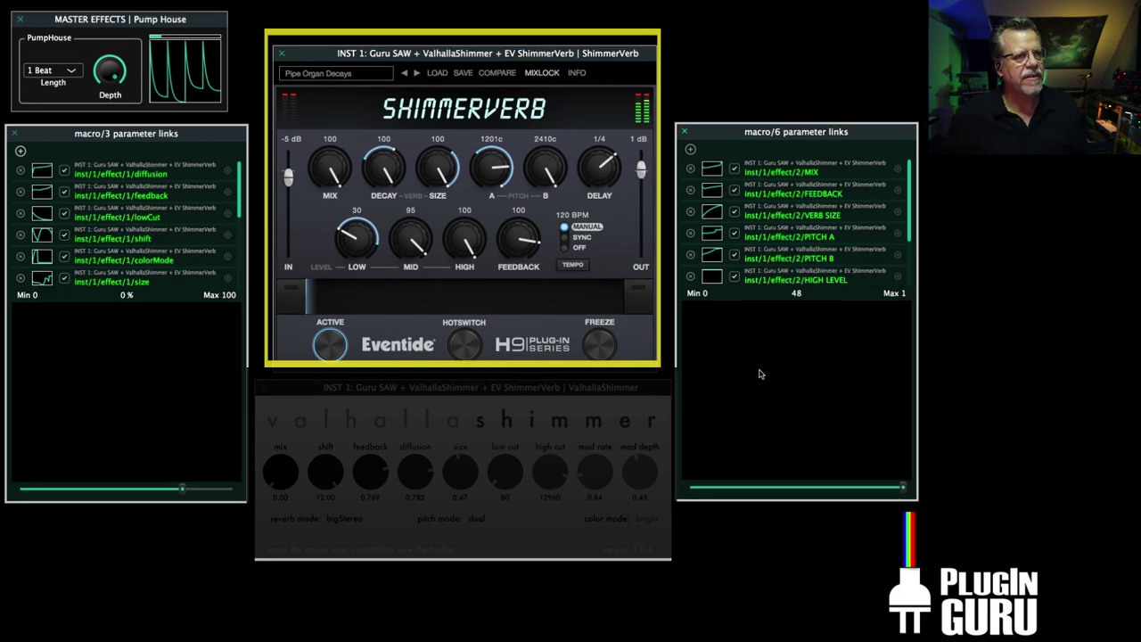
Return macro 6 to its minimum with ShimmerVerb's mix at 0, and compare ValhallaShimmer's mix at 0.62 and 0.00
left_click_drag(334, 167, 341, 431)
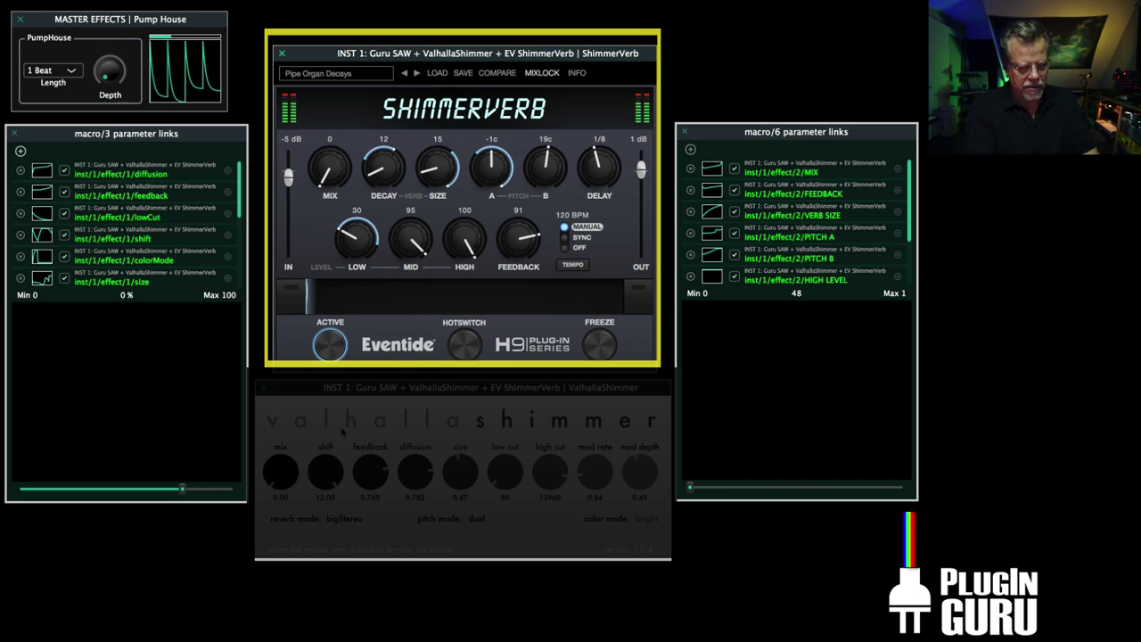
left_click(341, 432)
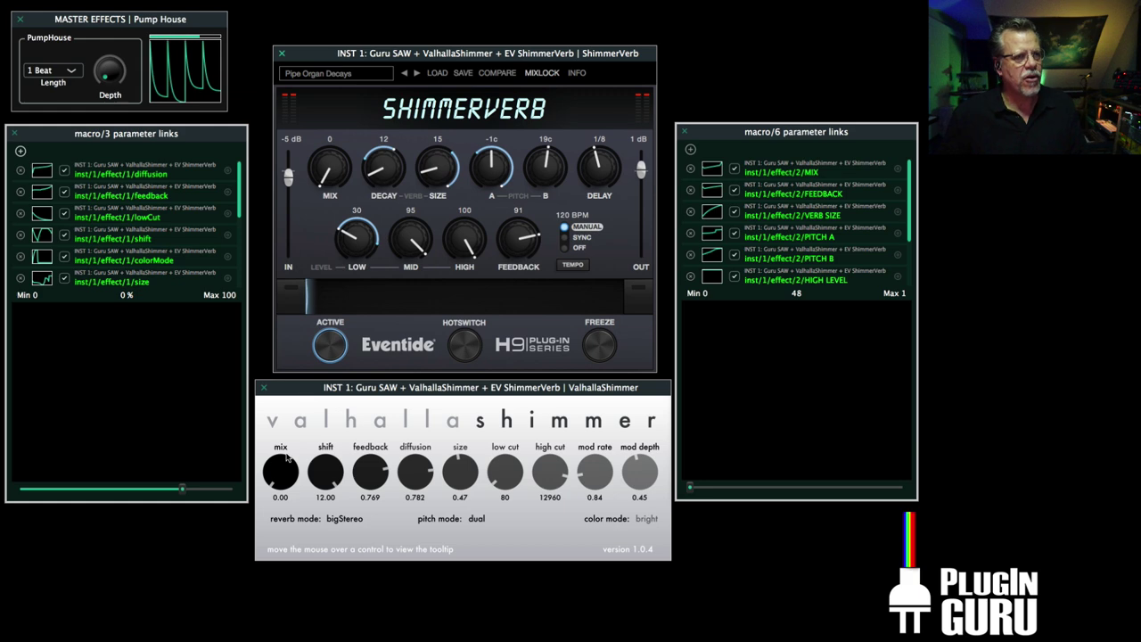
left_click_drag(288, 482, 287, 451)
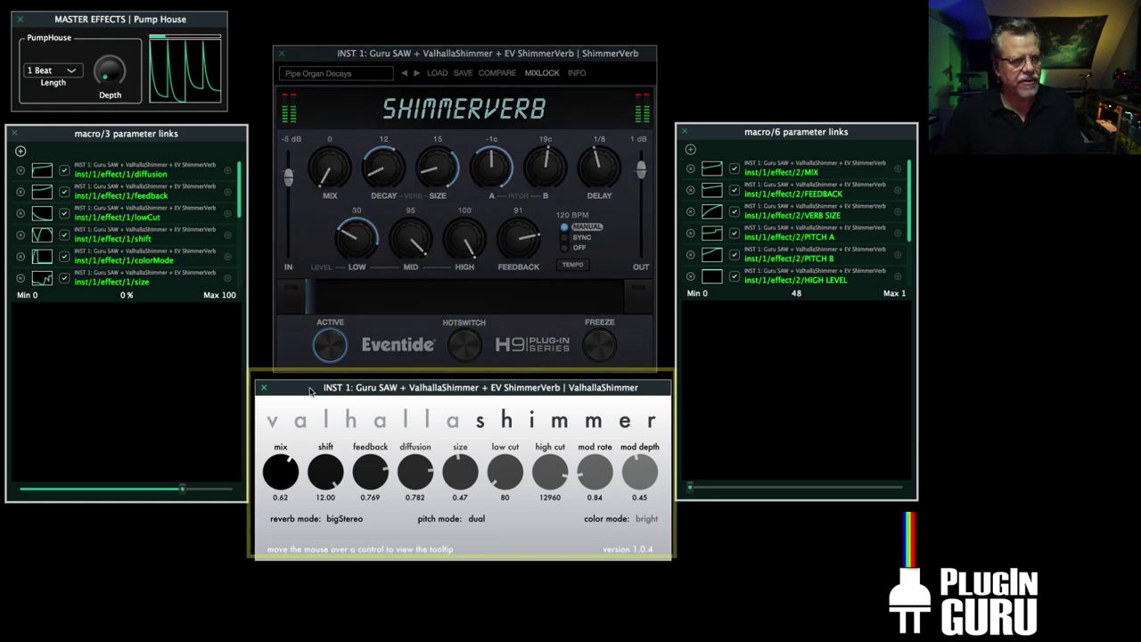
left_click_drag(315, 378, 308, 437)
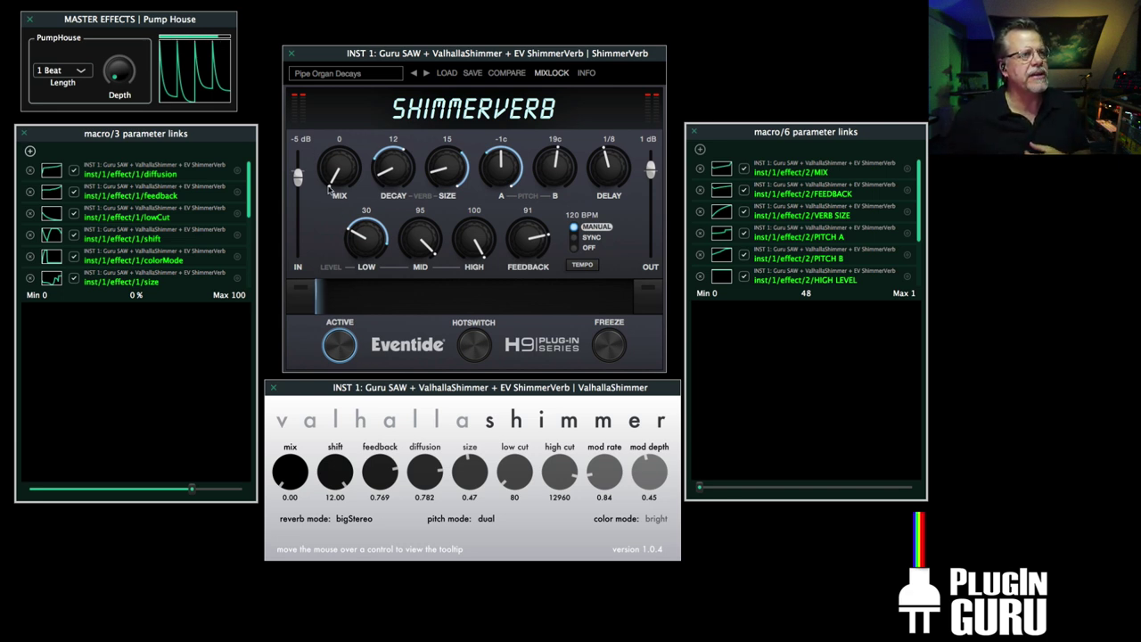
Silence ValhallaShimmer with macro 3 at its minimum and mix at 0.00, and set ShimmerVerb's mix to 48
left_click_drag(195, 491, 29, 490)
left_click_drag(290, 470, 289, 517)
left_click_drag(332, 172, 349, 71)
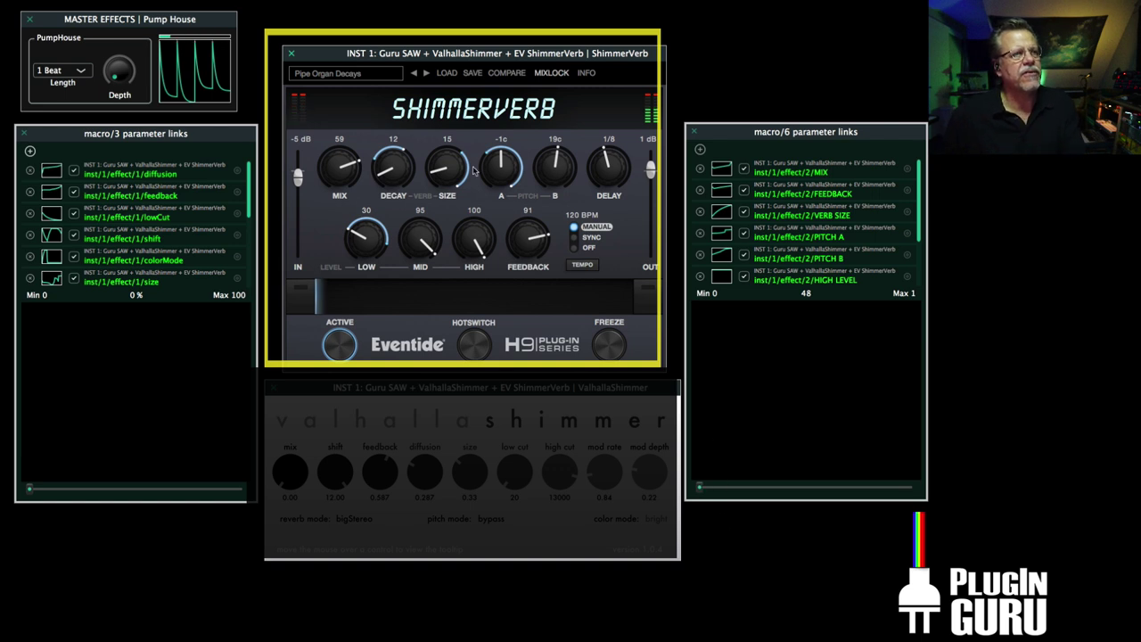
left_click(700, 488)
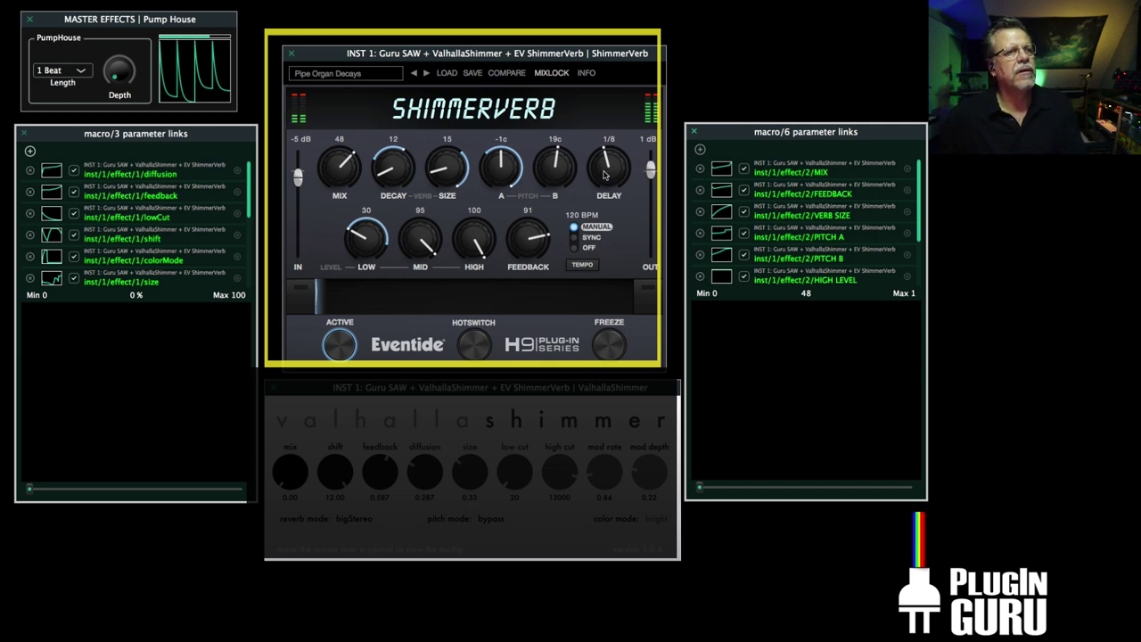
Set ShimmerVerb's delay to 1/4 and raise its feedback past 100 to PITCH KILL
left_click_drag(606, 153, 619, 138)
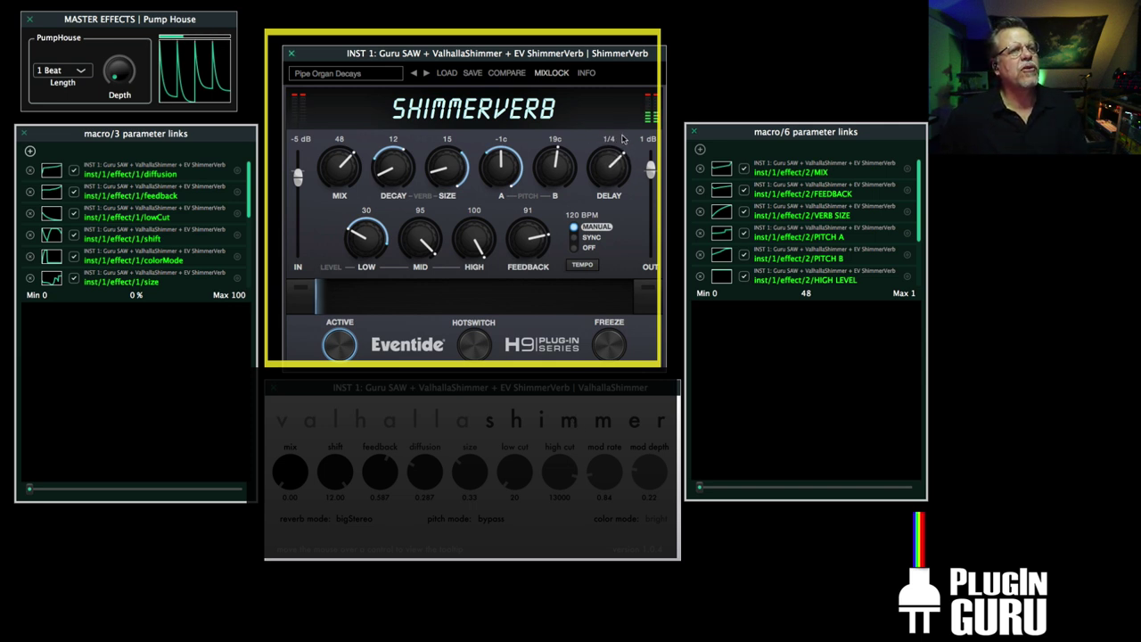
scroll(537, 239, "up", 3)
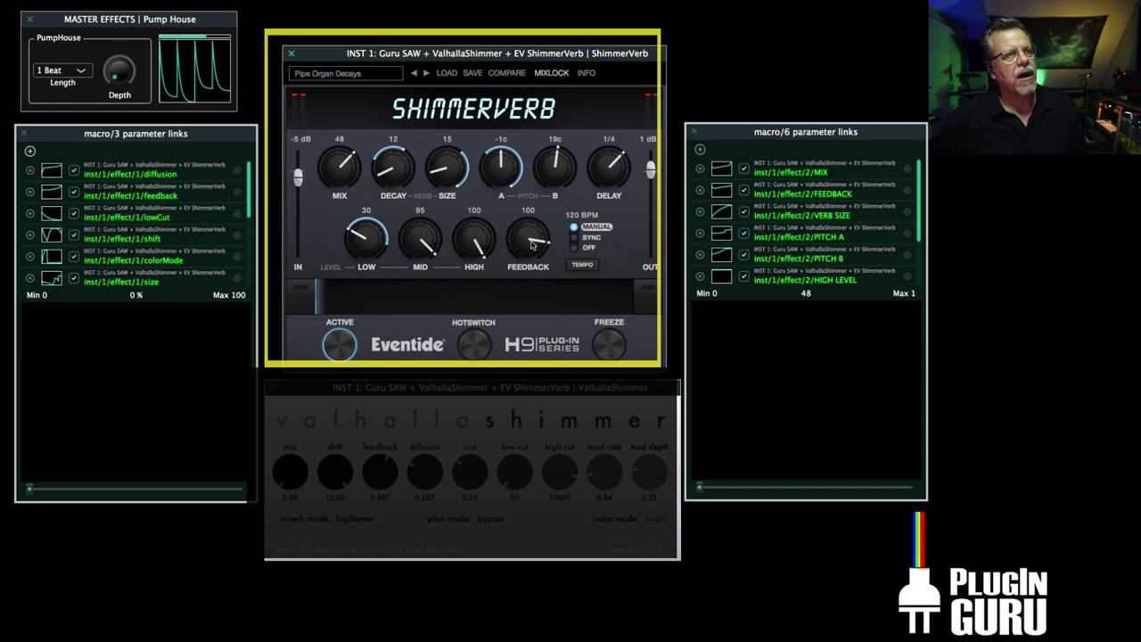
scroll(532, 245, "up", 1)
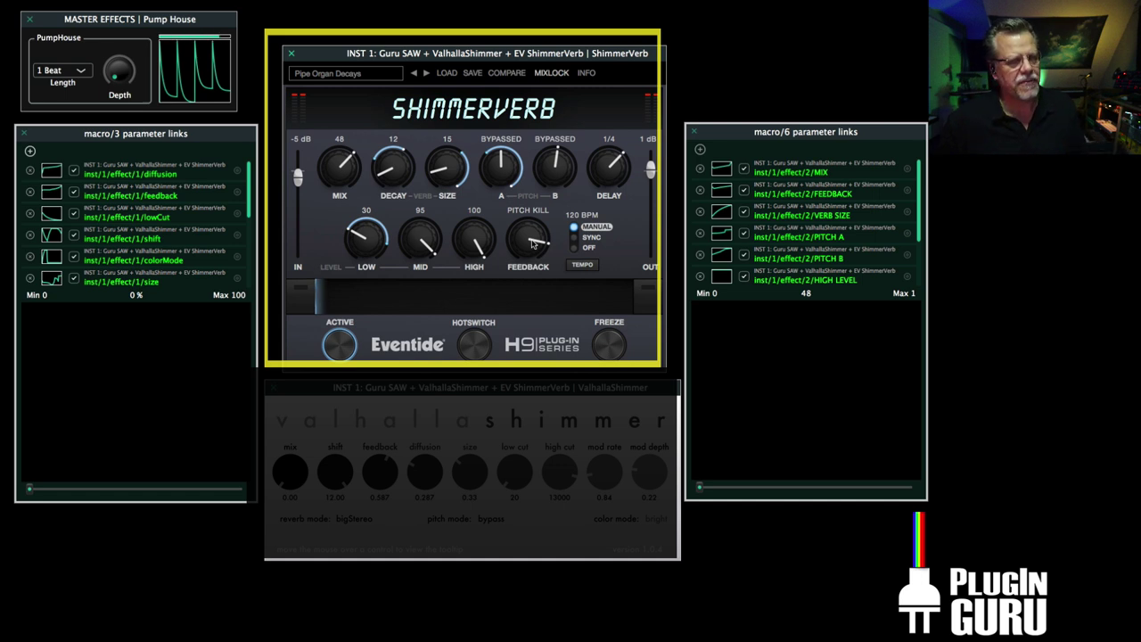
Raise ShimmerVerb's feedback to FREEZE and return it to 100, and raise pitch B to 1209c and pitch A well above its low setting
scroll(532, 243, "down", 2)
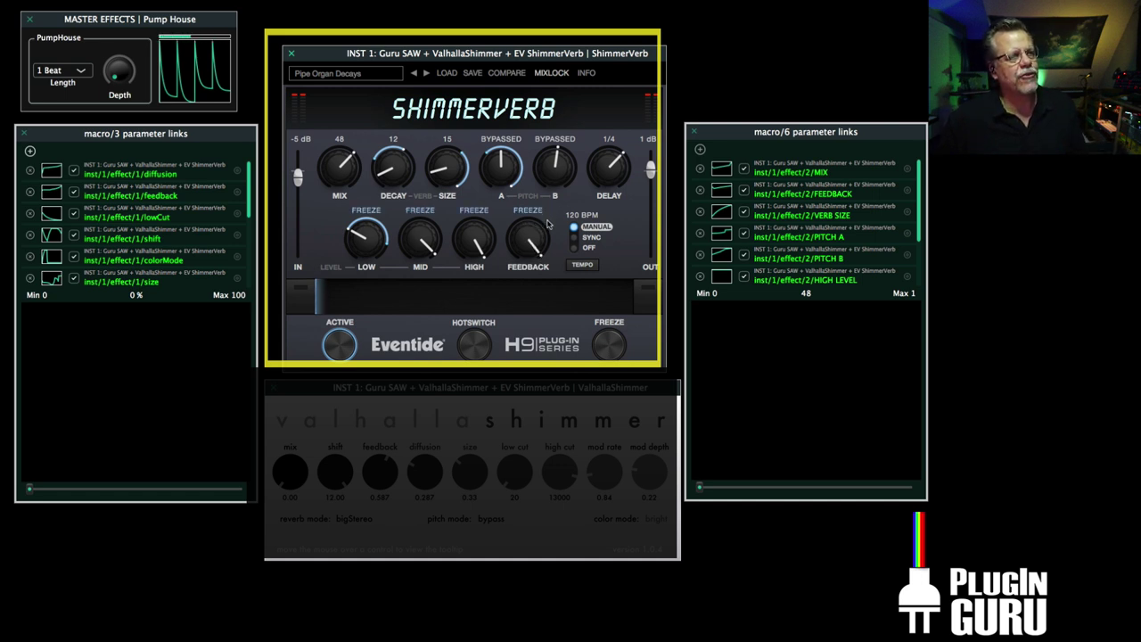
scroll(538, 247, "up", 1)
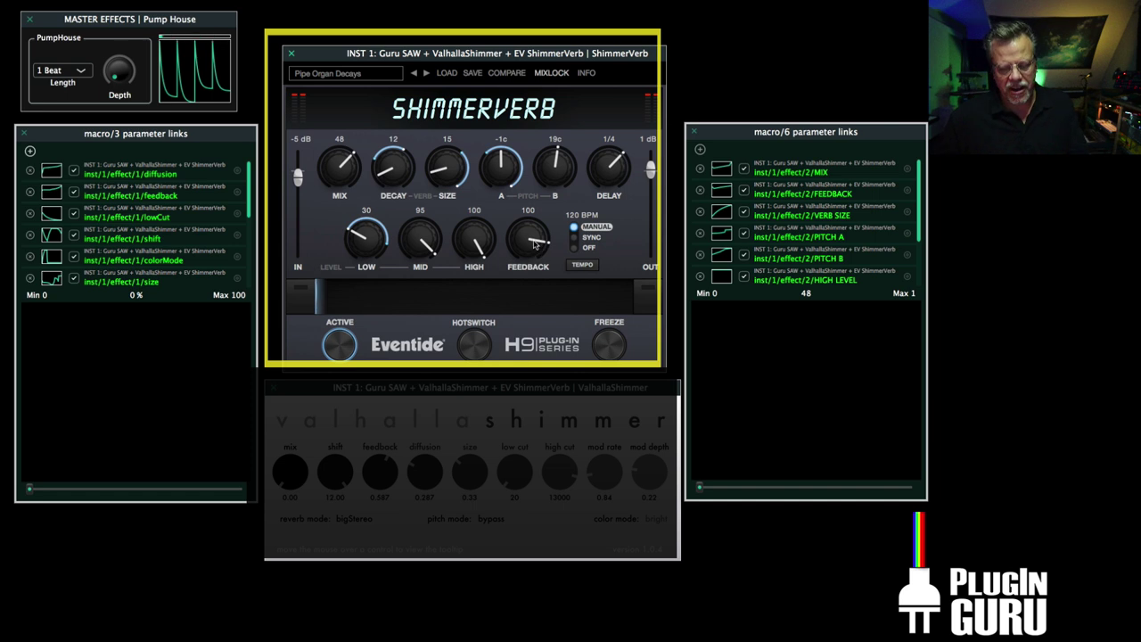
left_click_drag(559, 174, 565, 121)
left_click_drag(500, 175, 552, 174)
Switch ShimmerVerb's Freeze on and off and compare it with the feedback control's own FREEZE setting
left_click(611, 349)
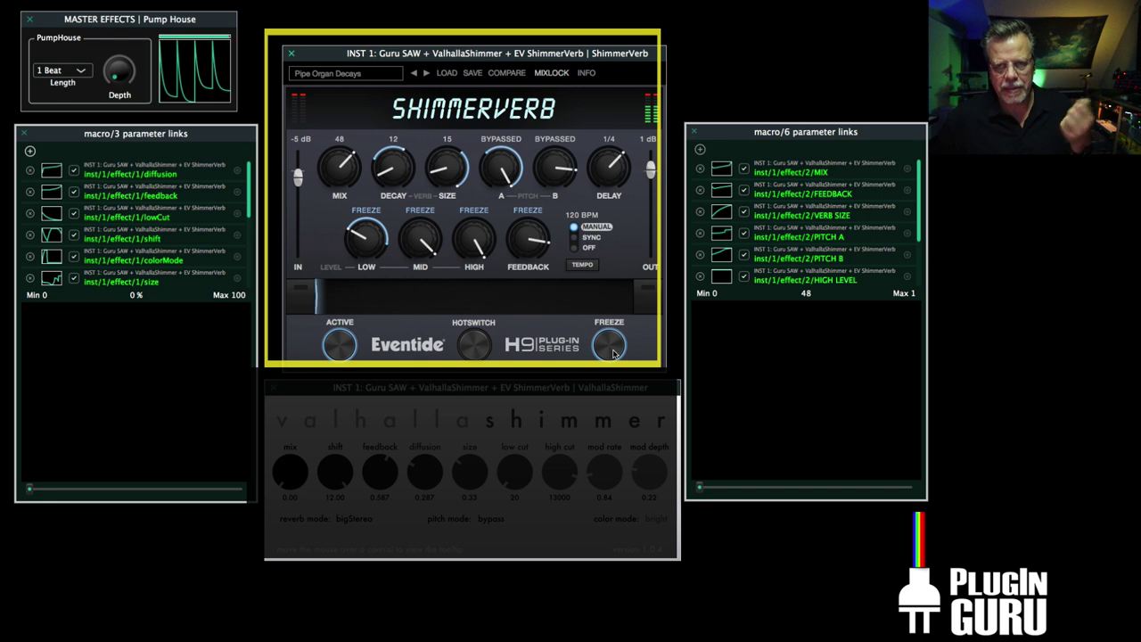
left_click(611, 353)
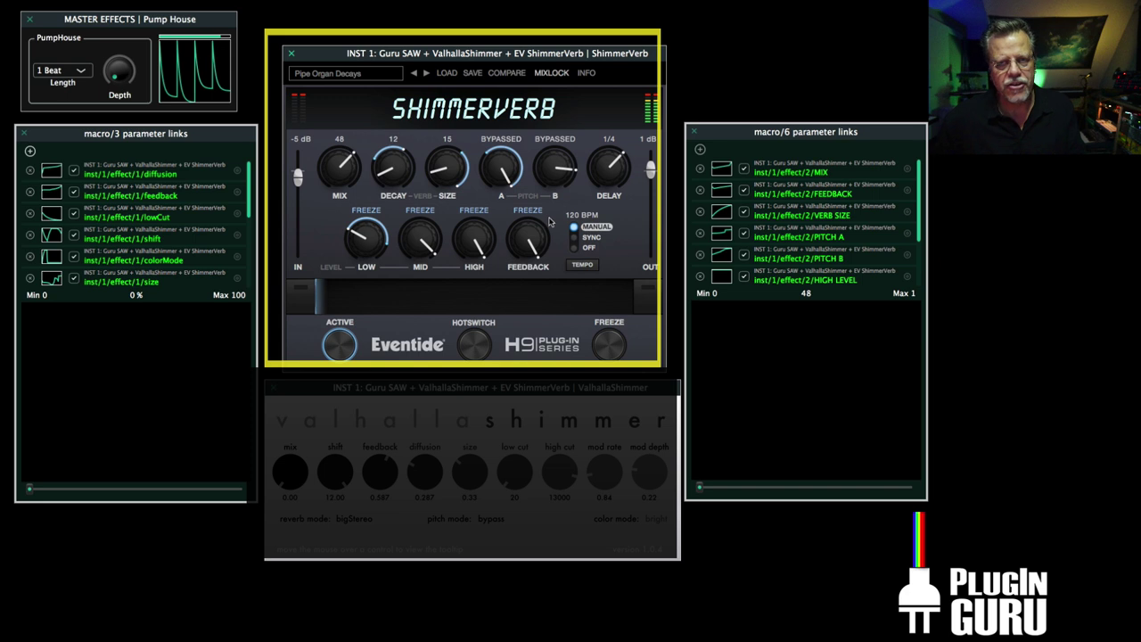
left_click(597, 339)
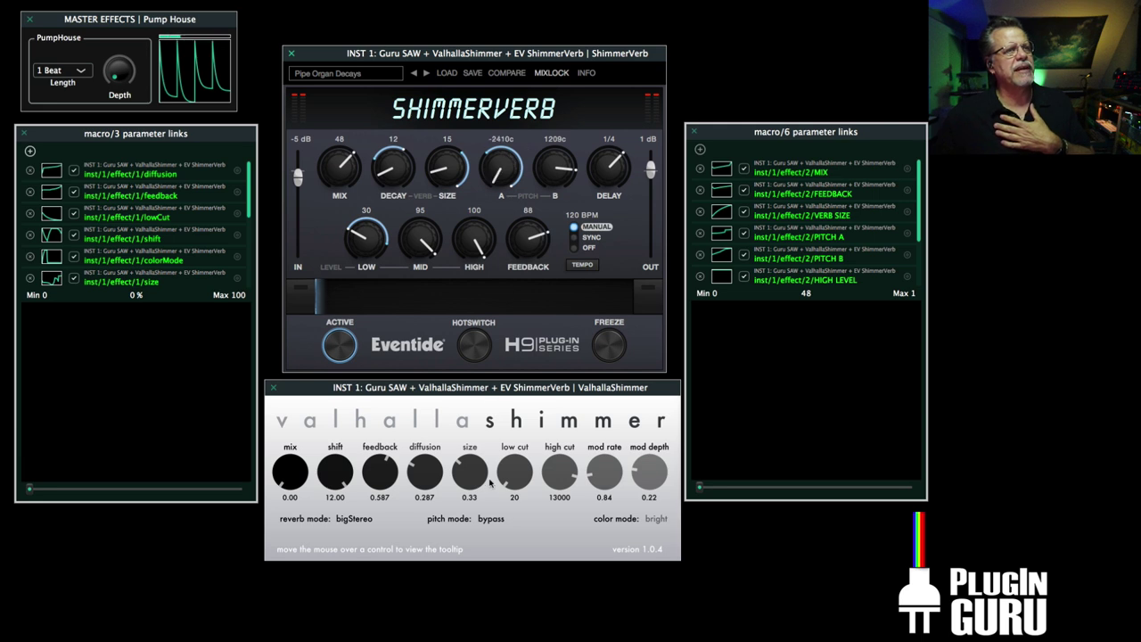
Set ShimmerVerb's pitch B to -2410c, feedback to 100, pitch A to 696c and size to 71
left_click_drag(559, 188, 547, 487)
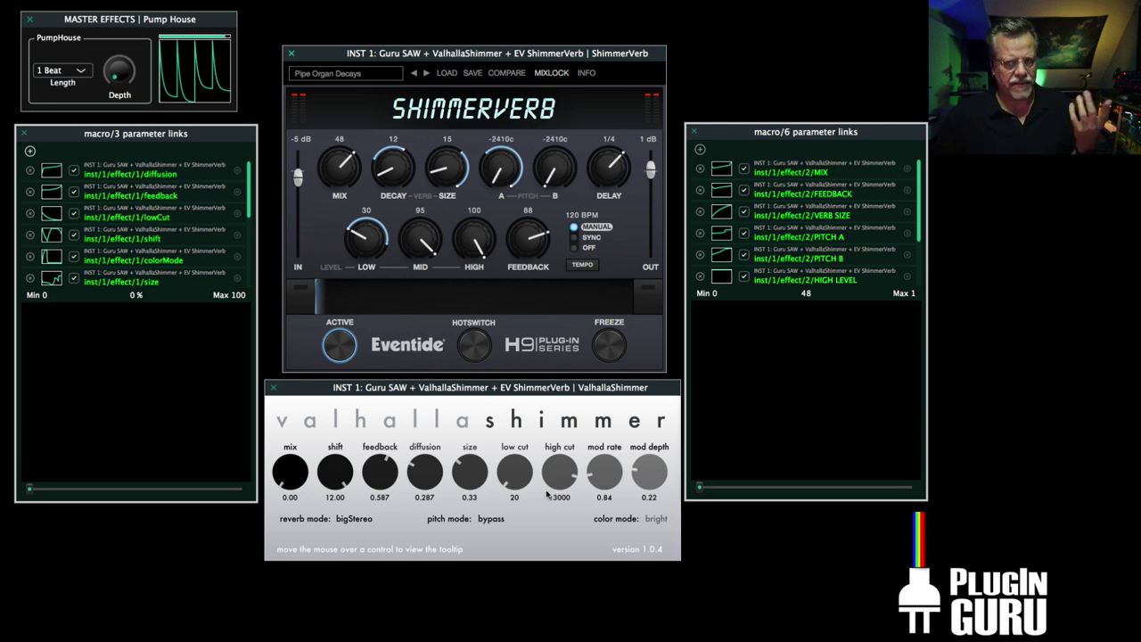
left_click_drag(523, 225, 532, 226)
left_click_drag(514, 182, 521, 94)
left_click_drag(459, 143, 483, 67)
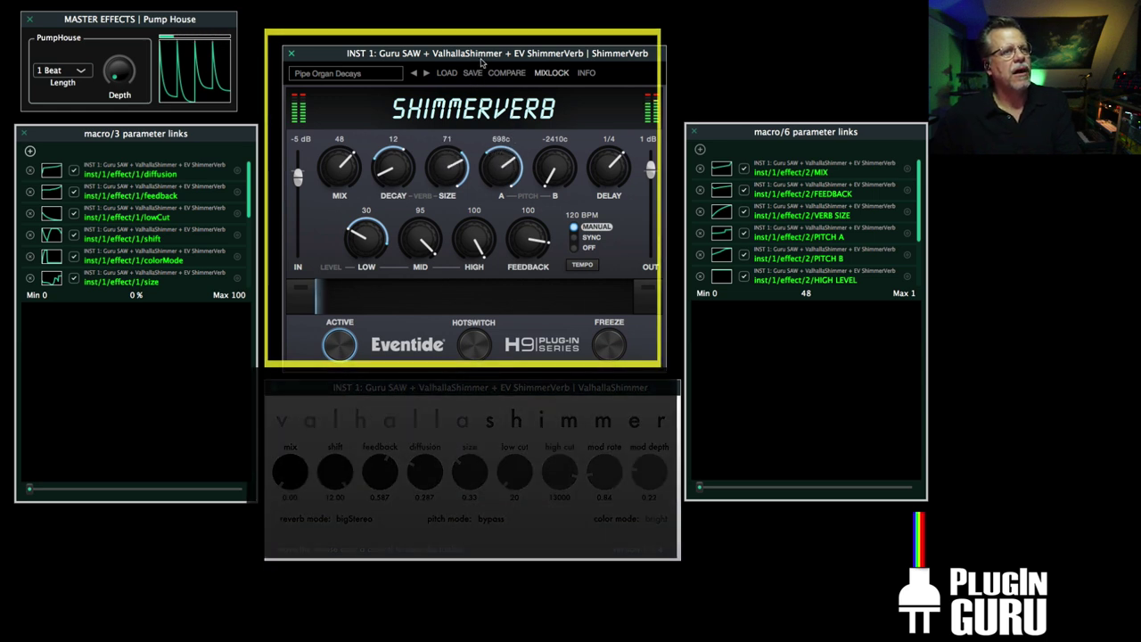
Set ShimmerVerb's decay to 64 and pitch B to 1891c, and audition the sound with Freeze on and off
left_click_drag(400, 166, 486, 82)
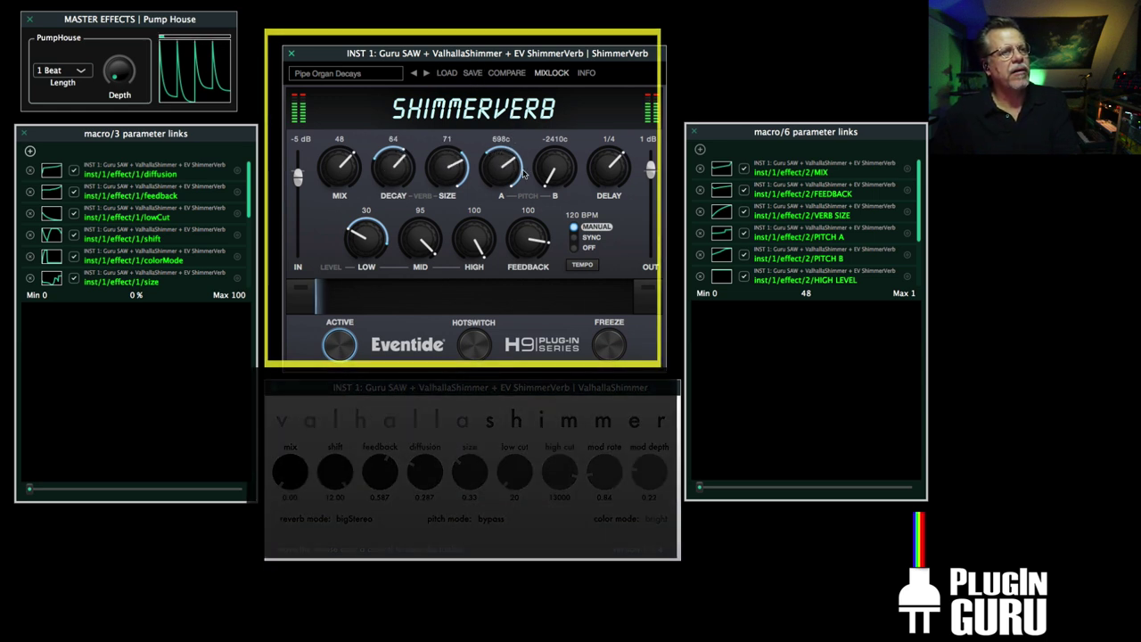
left_click_drag(566, 178, 592, 27)
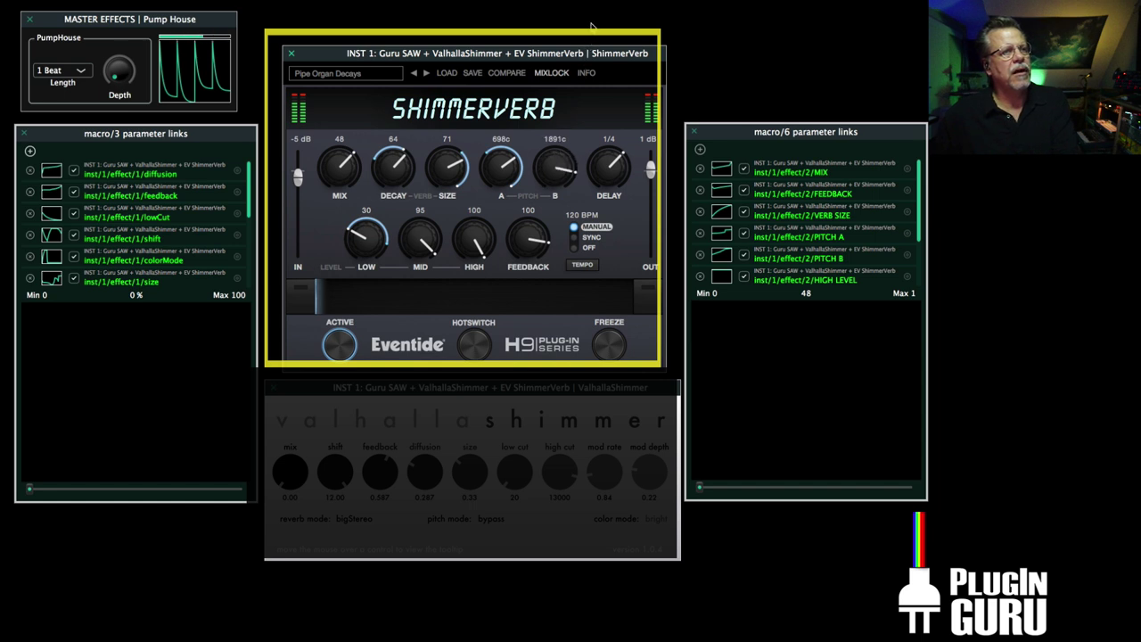
left_click(609, 345)
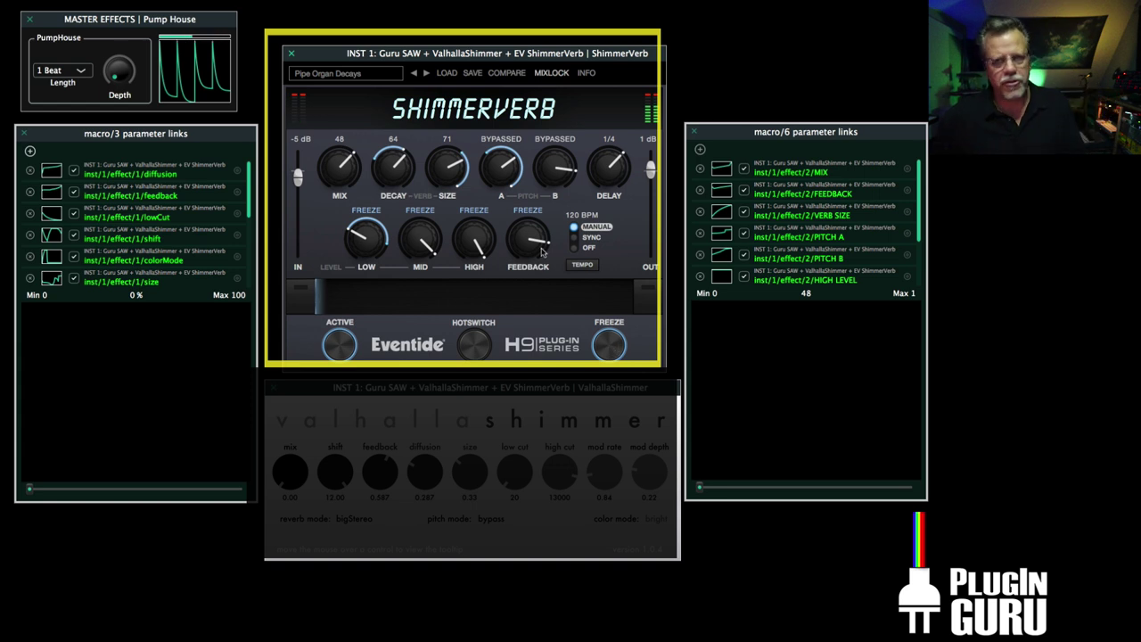
left_click(609, 350)
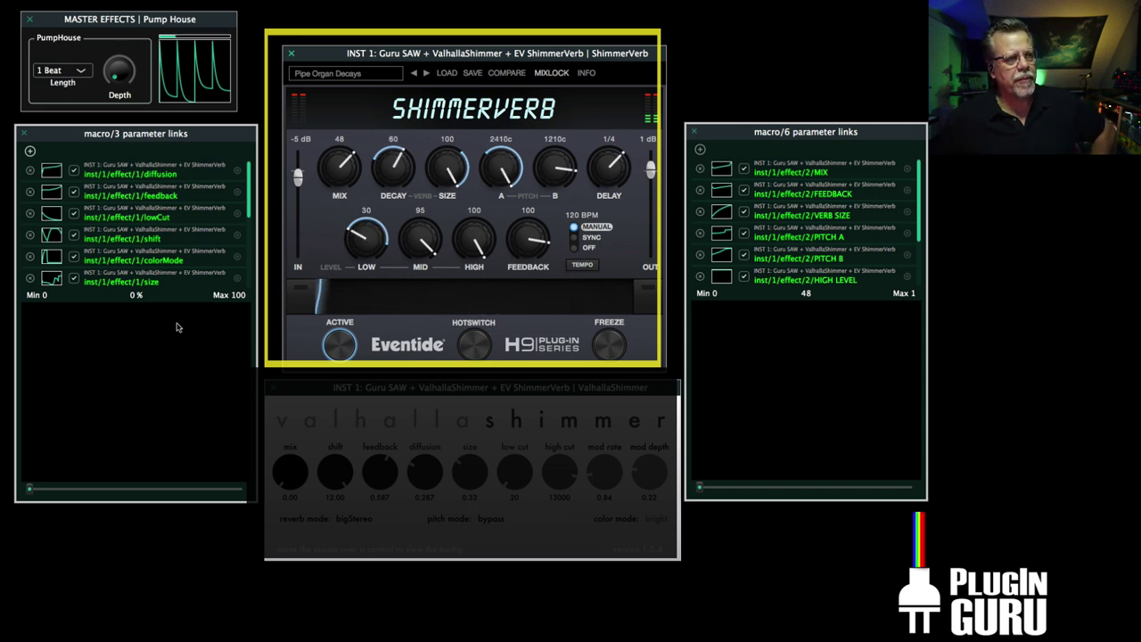
Return macro 6 to its minimum and program the ShimmerVerb ribbon's left end with pitch B at 1901c
left_click_drag(700, 488, 655, 523)
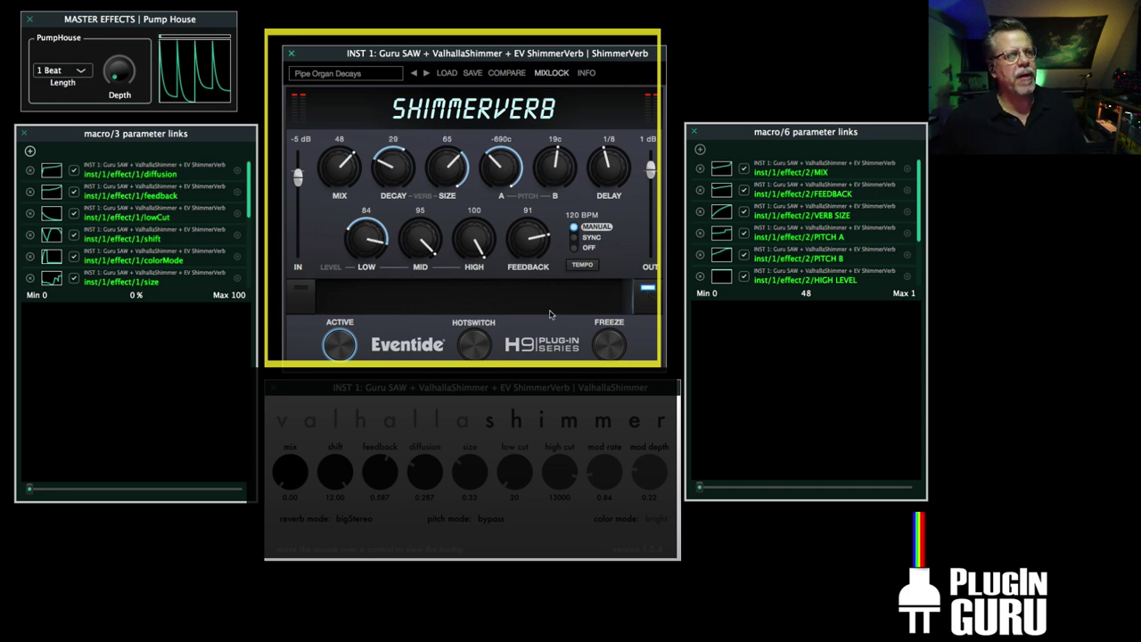
left_click(294, 309)
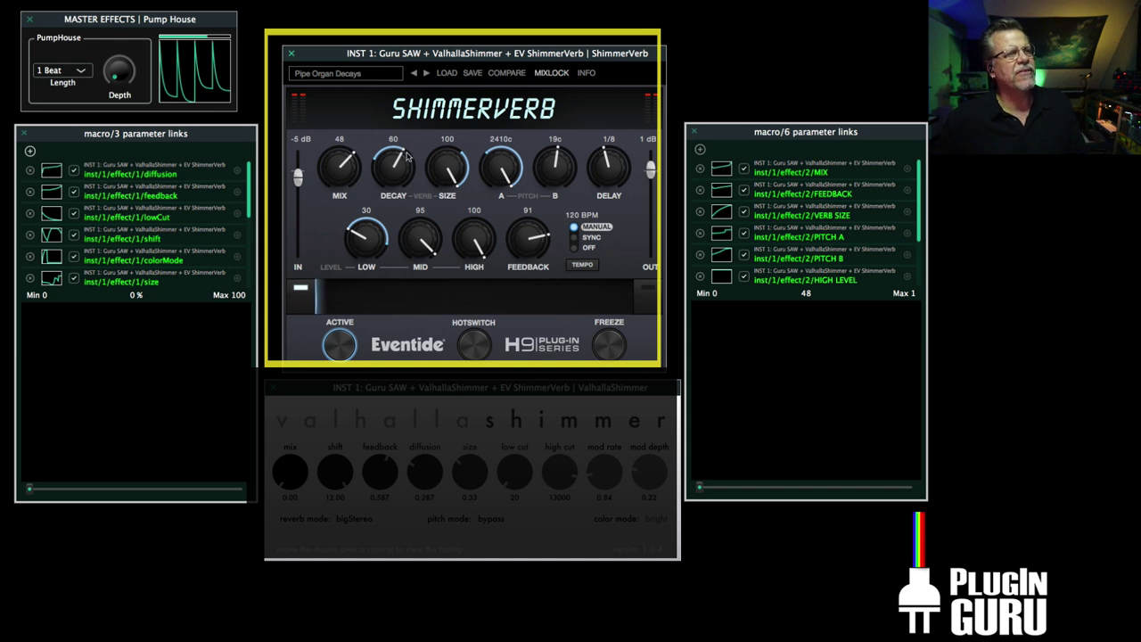
left_click_drag(561, 178, 579, 114)
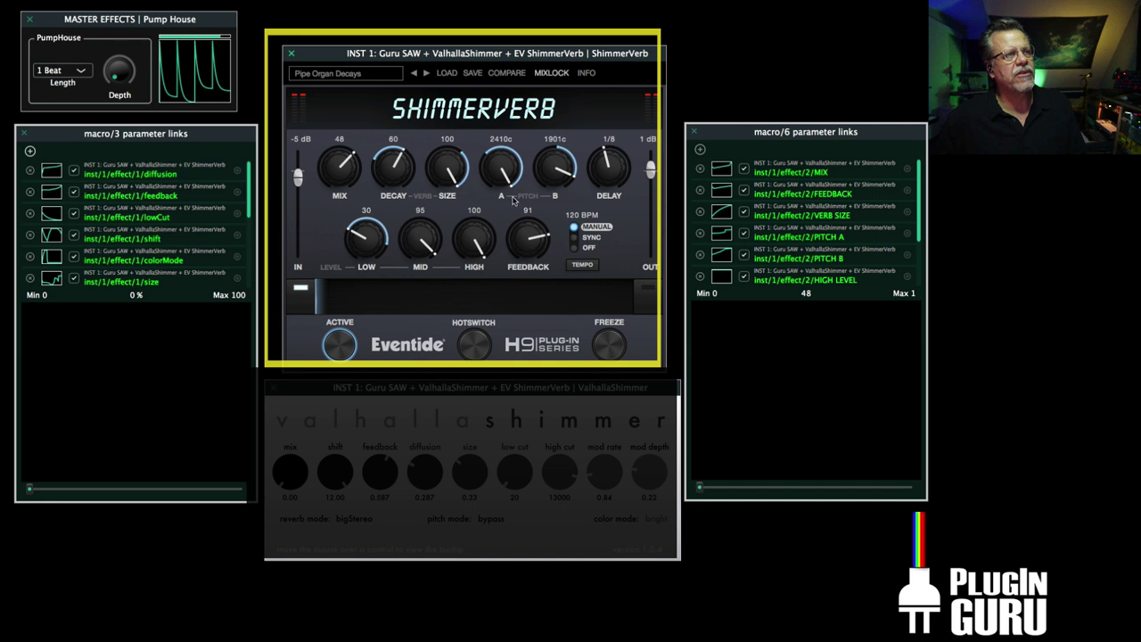
Program the ShimmerVerb ribbon's right end with pitch A at -706c, feedback at 48 and high level at 70, and leave programming mode
left_click(653, 296)
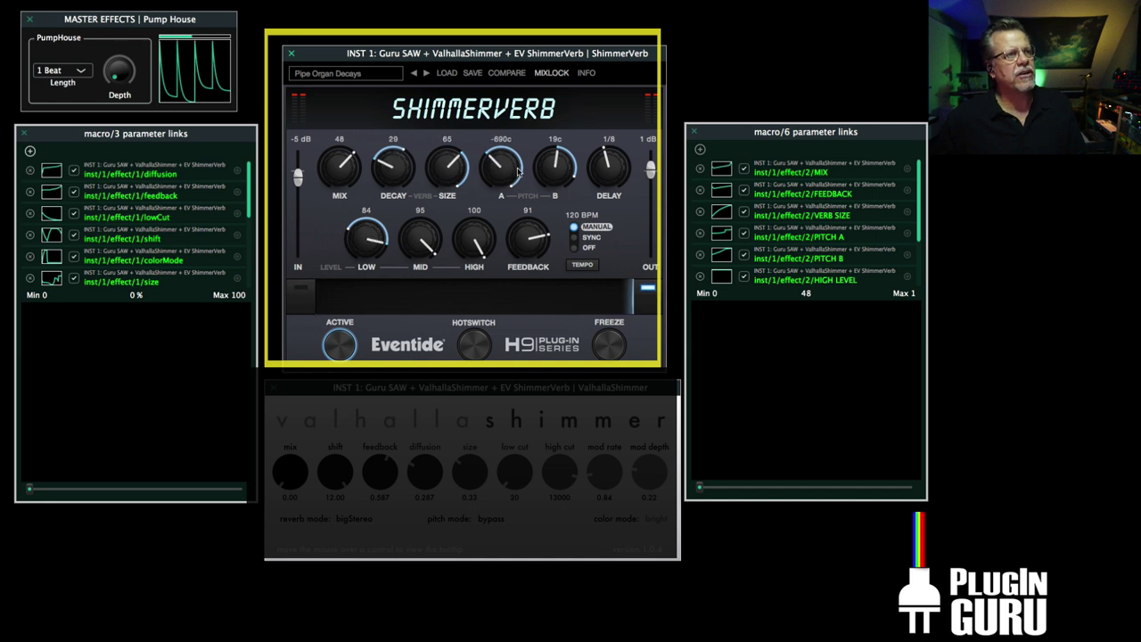
left_click_drag(504, 169, 487, 171)
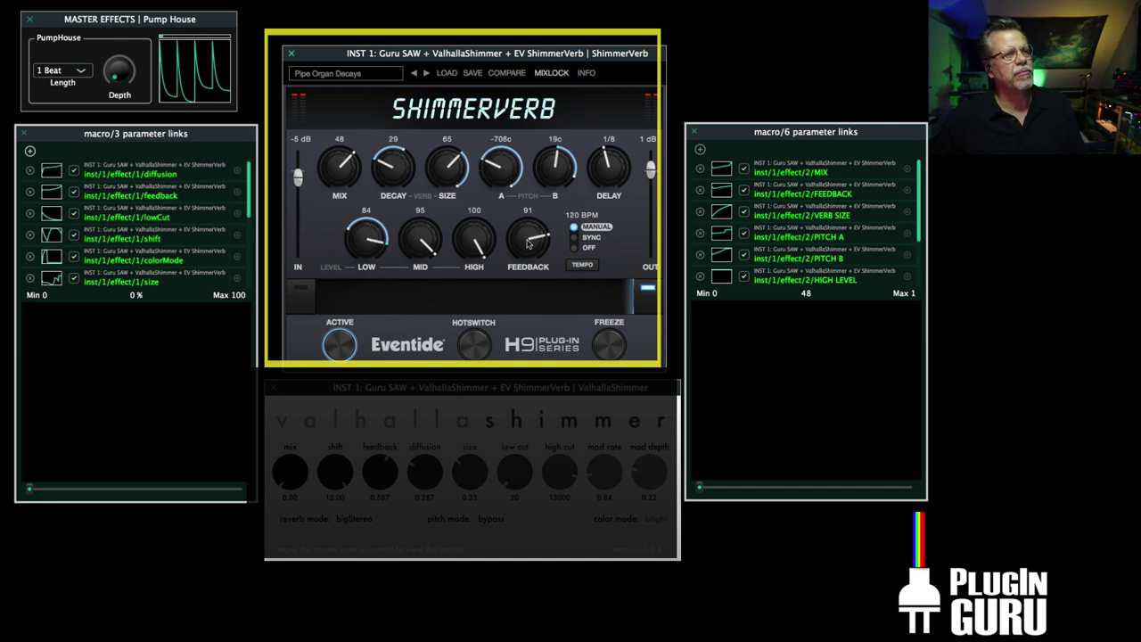
left_click_drag(532, 247, 525, 307)
left_click_drag(475, 239, 474, 295)
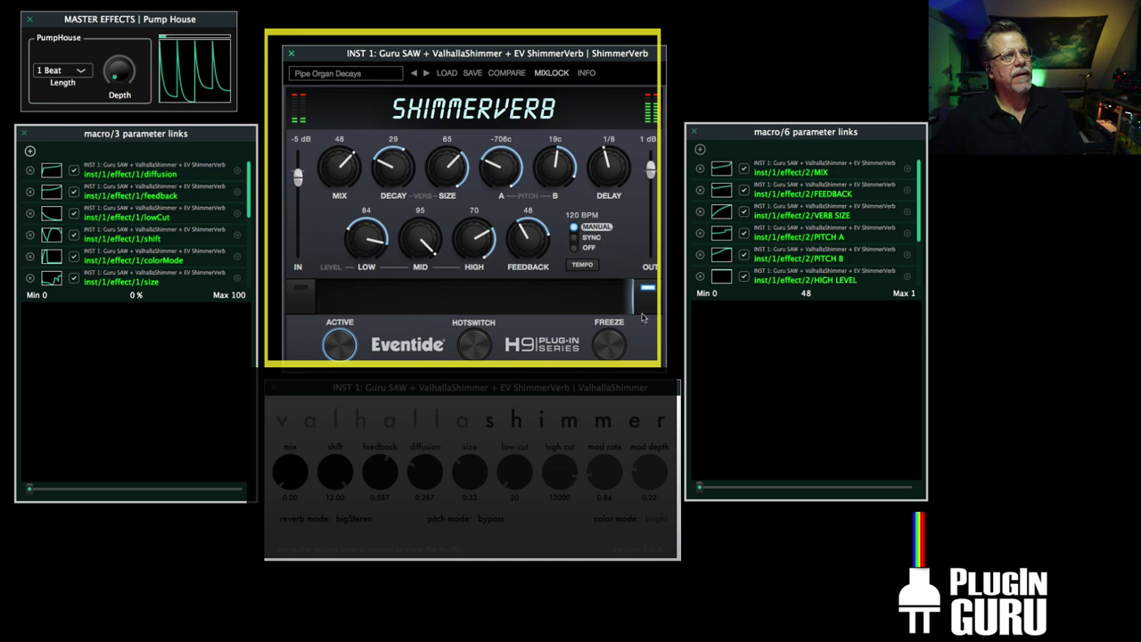
left_click_drag(624, 299, 642, 334)
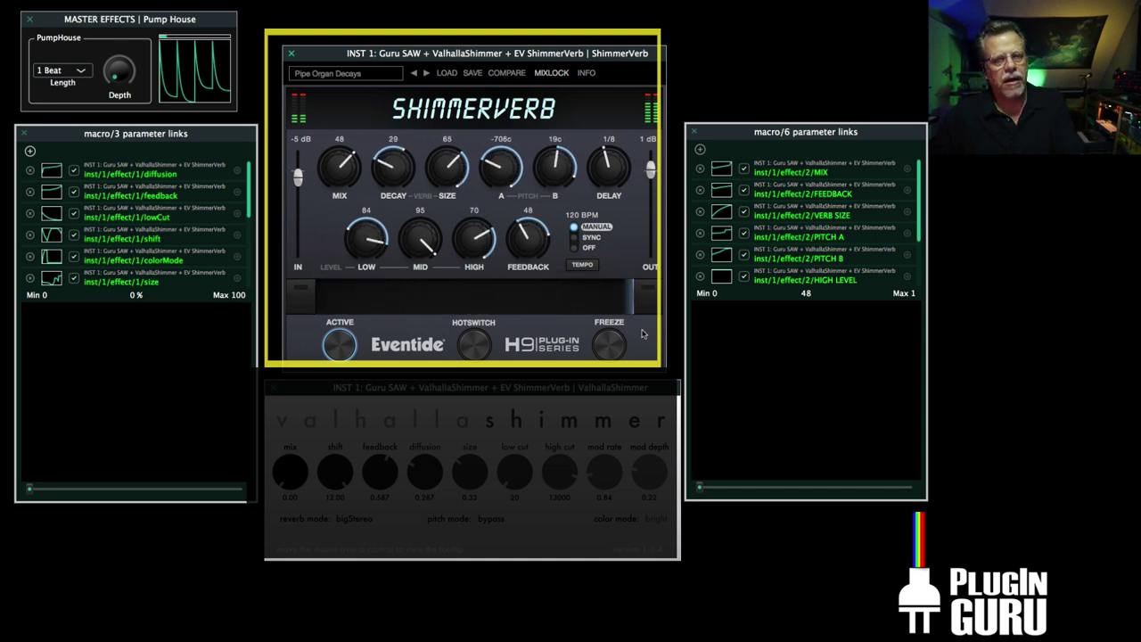
Put ShimmerVerb's HotSwitch in programming mode and store high level 34, mid level 54 and low level 56 in it
left_click(465, 352)
left_click(464, 352)
left_click(464, 352)
left_click(464, 352)
left_click(466, 353)
left_click(467, 352)
left_click(468, 352)
left_click(468, 352)
left_click(467, 352)
left_click(468, 353)
left_click(468, 352)
left_click_drag(472, 235, 472, 268)
left_click_drag(420, 237, 416, 308)
left_click_drag(366, 256, 363, 285)
Add decay 81, pitch A 692c and pitch B 1199c to the HotSwitch program, end programming and activate HotSwitch
left_click_drag(393, 168, 433, 98)
left_click_drag(501, 166, 533, 84)
left_click_drag(556, 164, 570, 107)
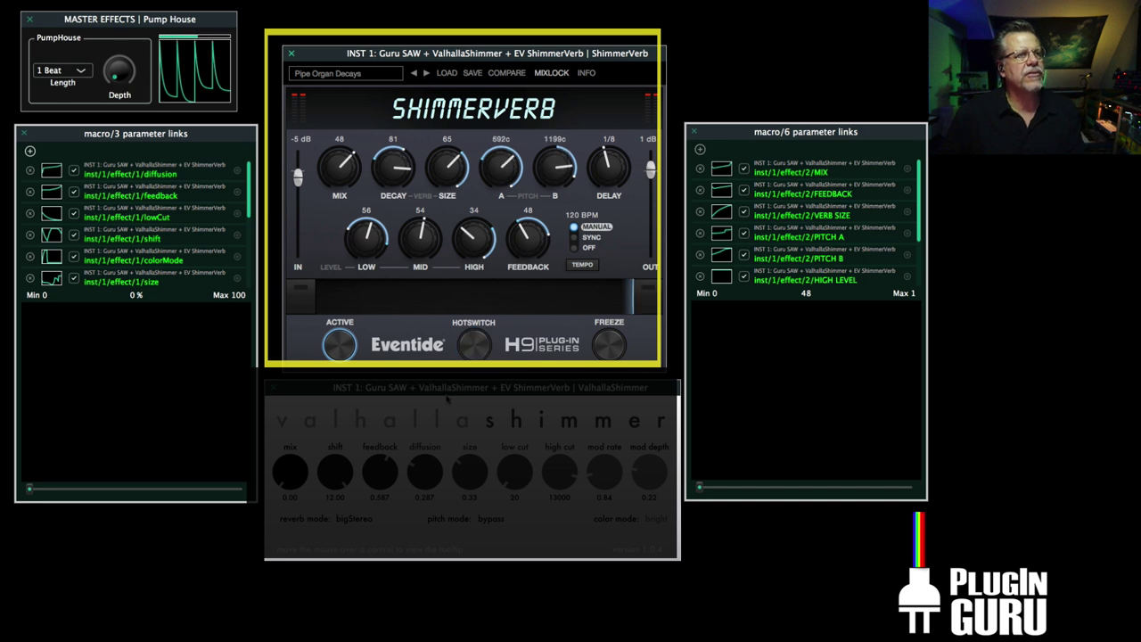
left_click(474, 346)
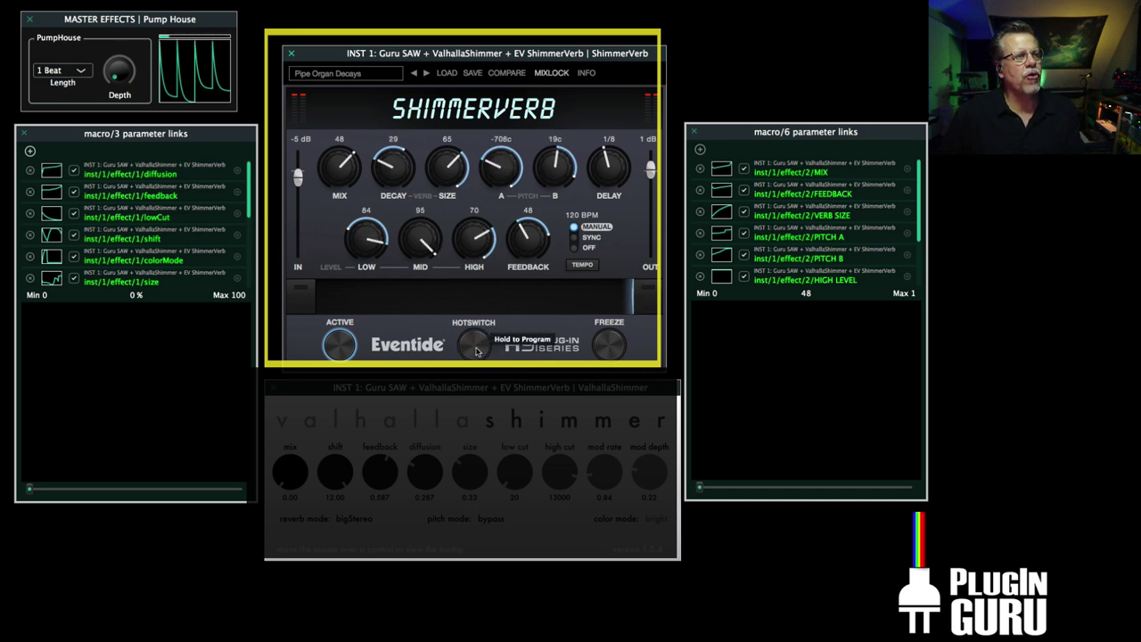
left_click(474, 346)
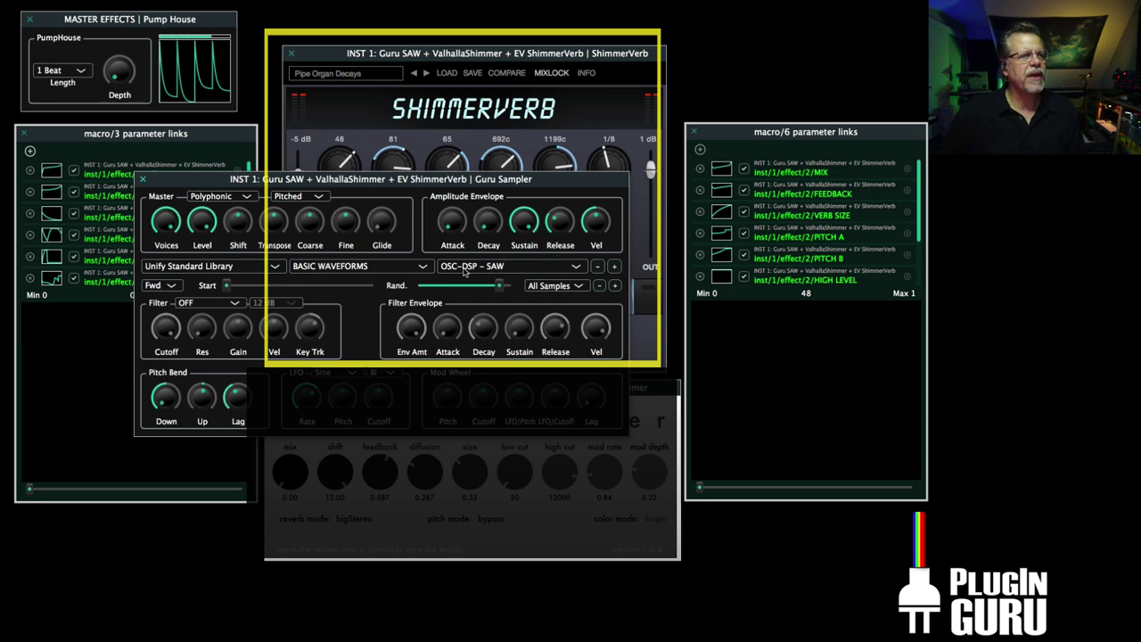
Switch Guru Sampler to the OSC-DSP - SINE sample, and sweep macro 6 up in stages and back to its minimum
left_click(464, 271)
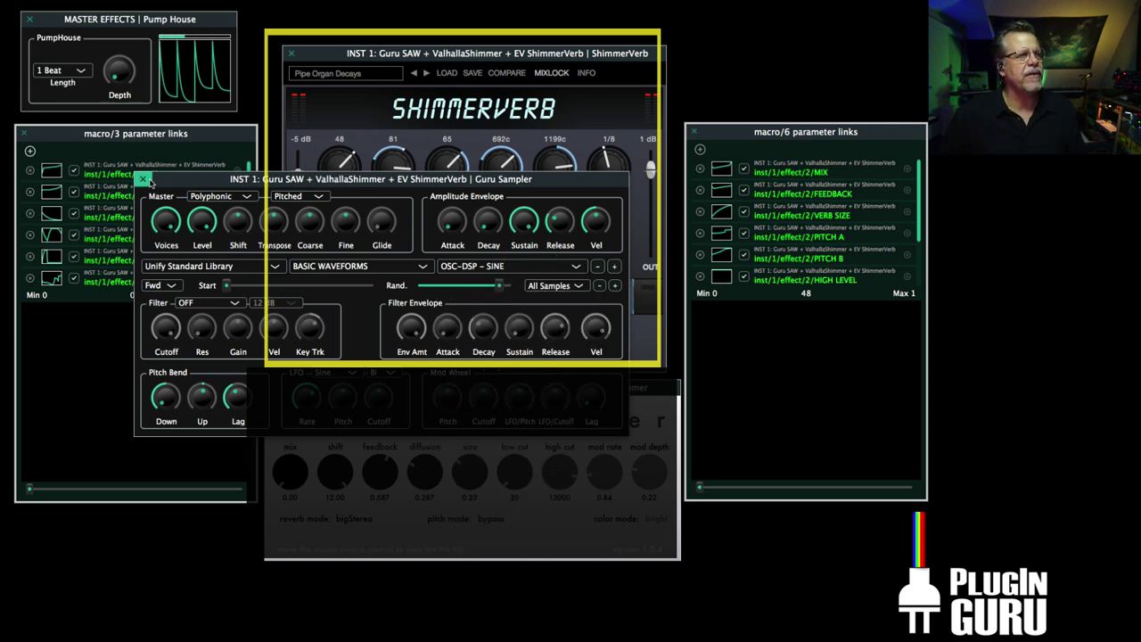
left_click(145, 181)
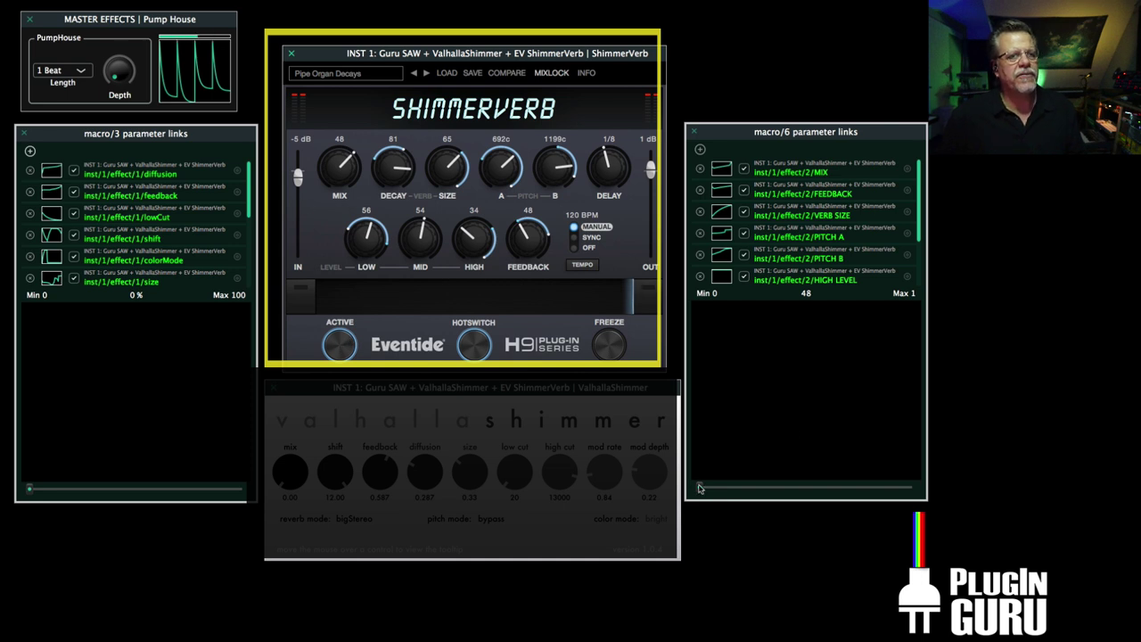
left_click_drag(700, 488, 746, 489)
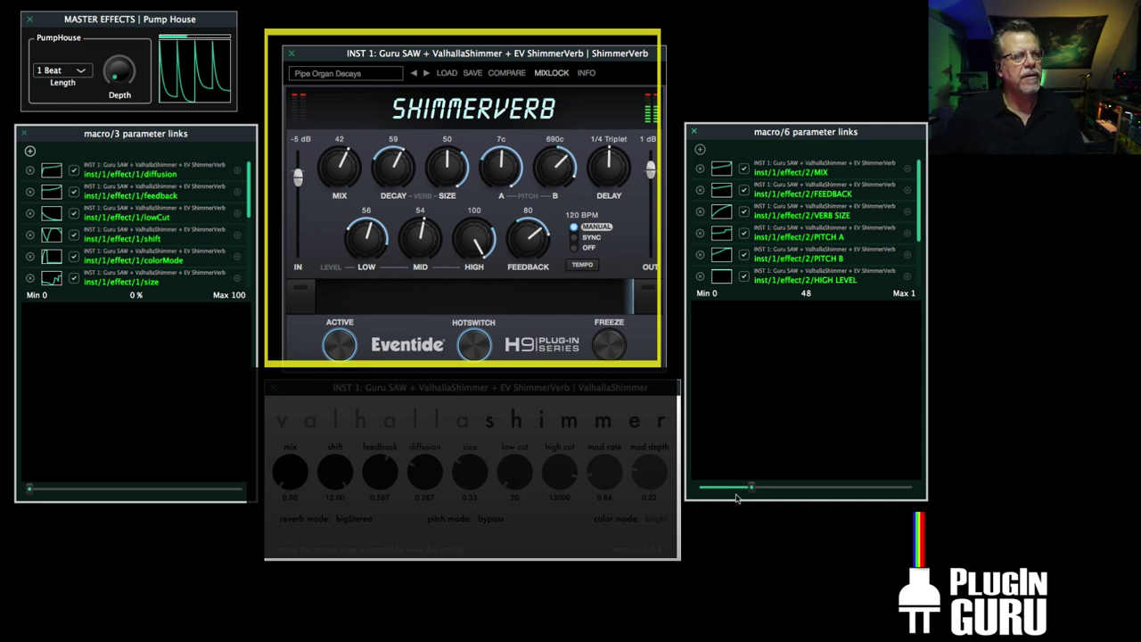
left_click_drag(749, 494, 884, 496)
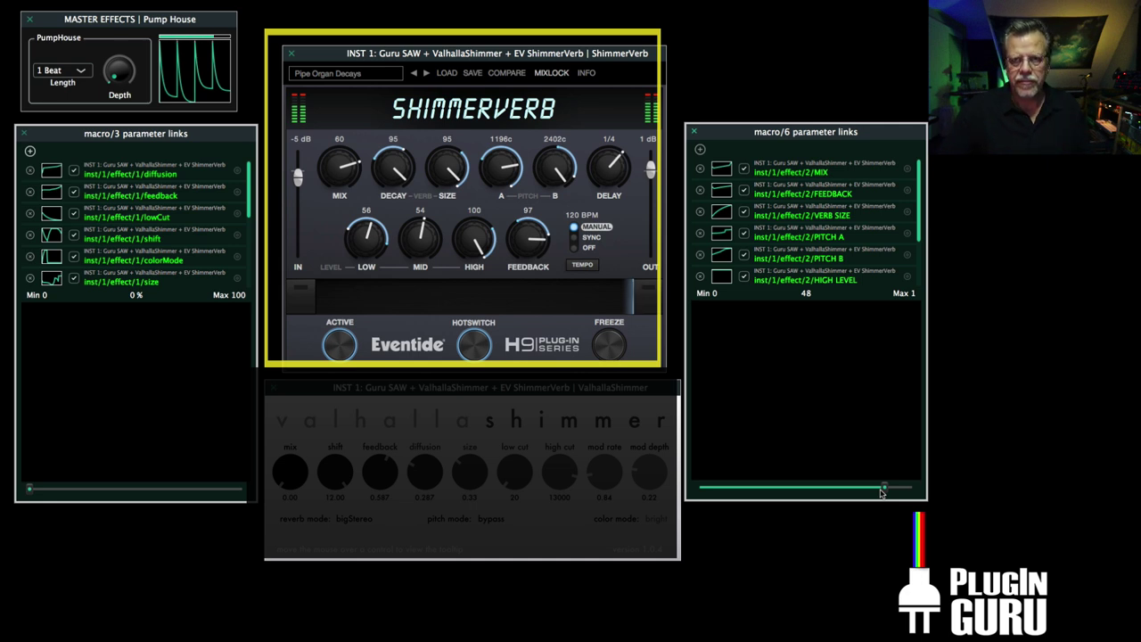
left_click_drag(882, 492, 671, 504)
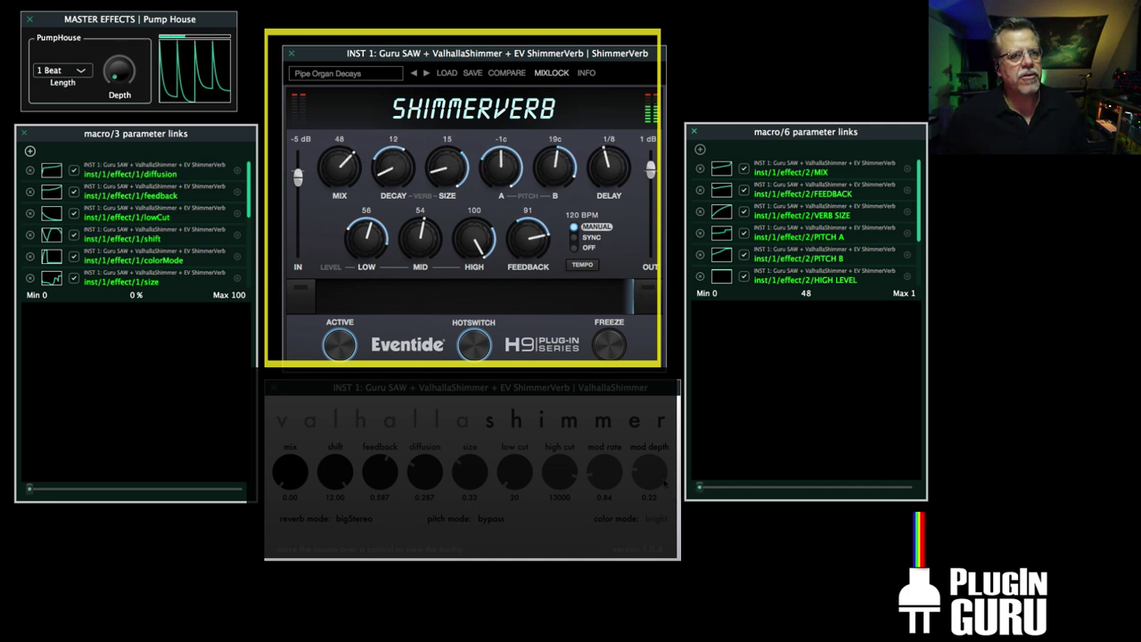
Set ShimmerVerb's pitch A to 1204c, pitch B to 1897c and mix to 0, and raise macro 3 in stages to audition ValhallaShimmer
left_click_drag(511, 172, 517, 123)
left_click_drag(558, 169, 569, 111)
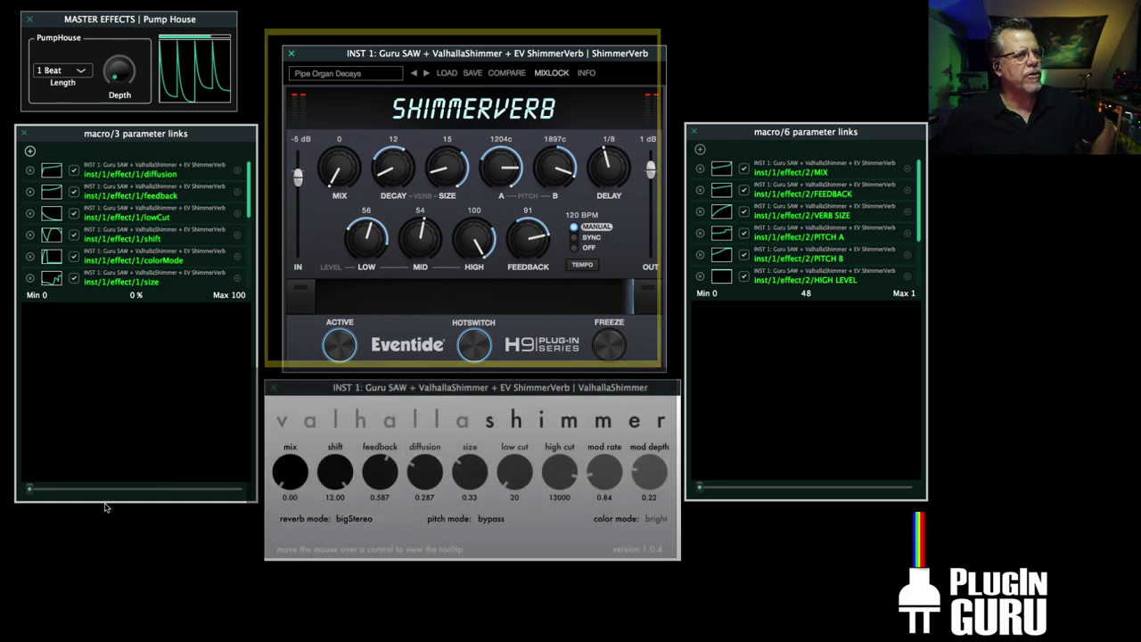
left_click_drag(30, 488, 55, 489)
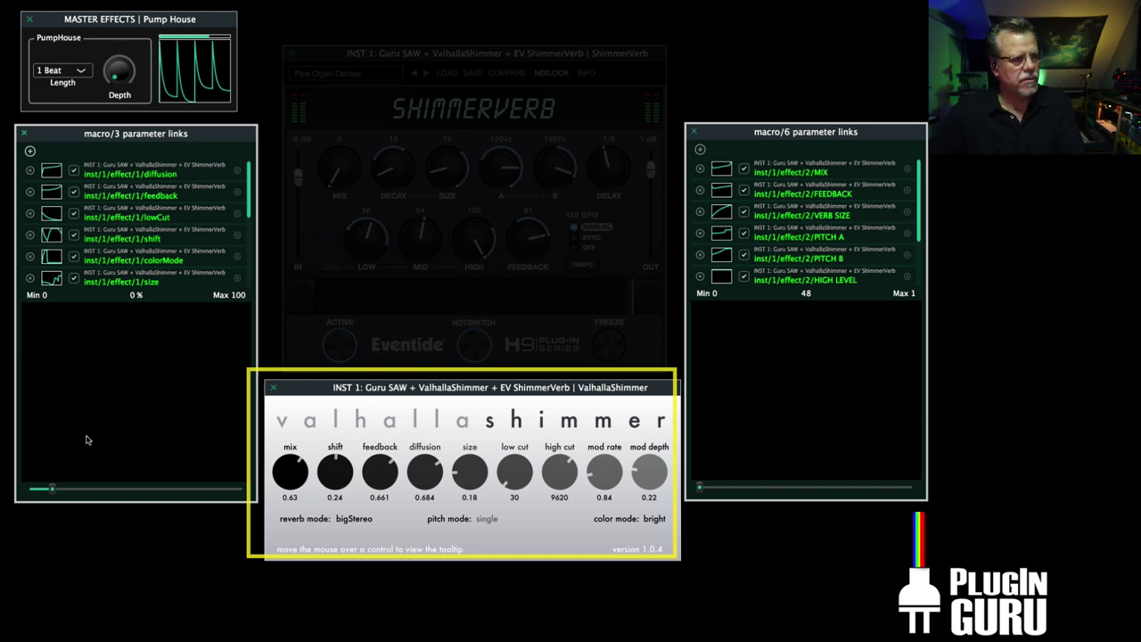
left_click_drag(54, 489, 162, 498)
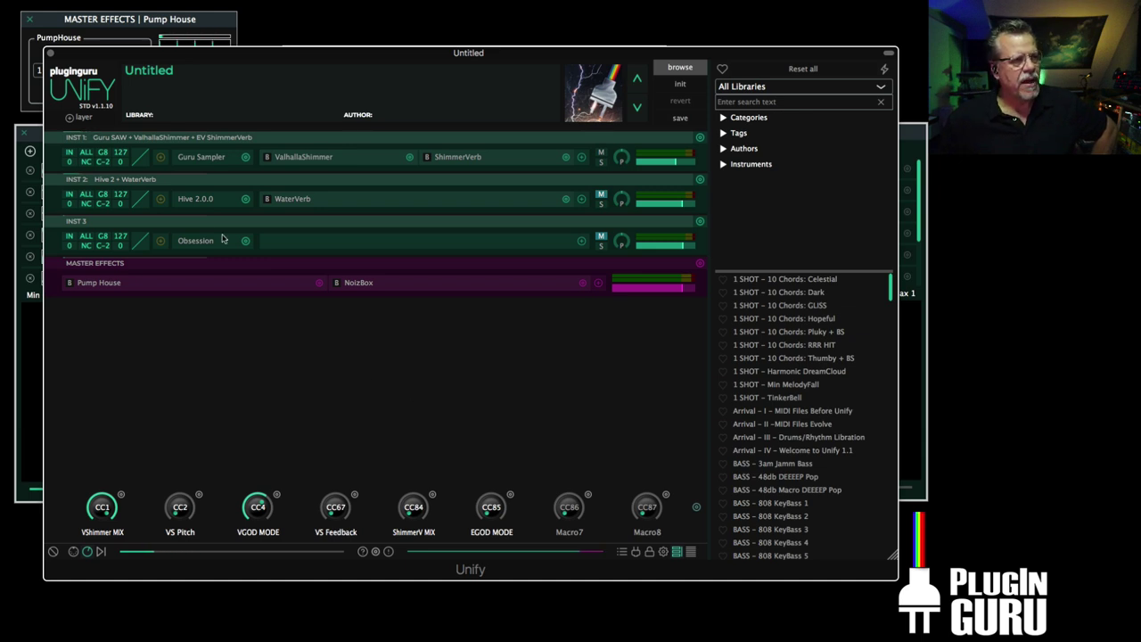
Mute INST 1, unmute the Hive 2 layer and raise its level slightly, and compare it with WaterVerb bypassed and active
left_click(600, 153)
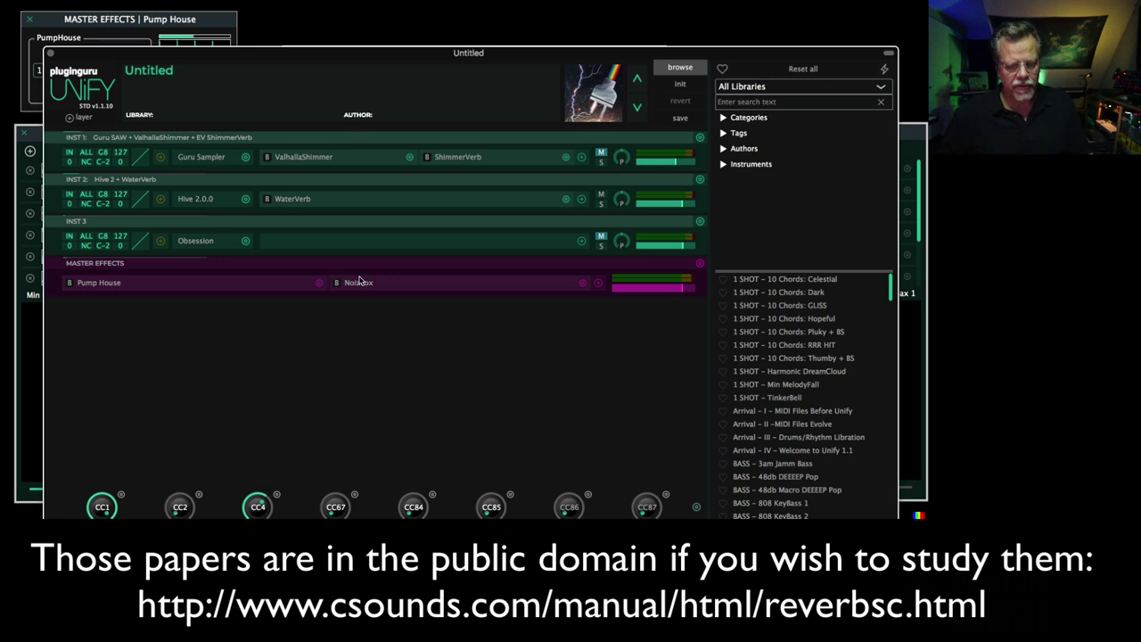
left_click_drag(680, 204, 686, 210)
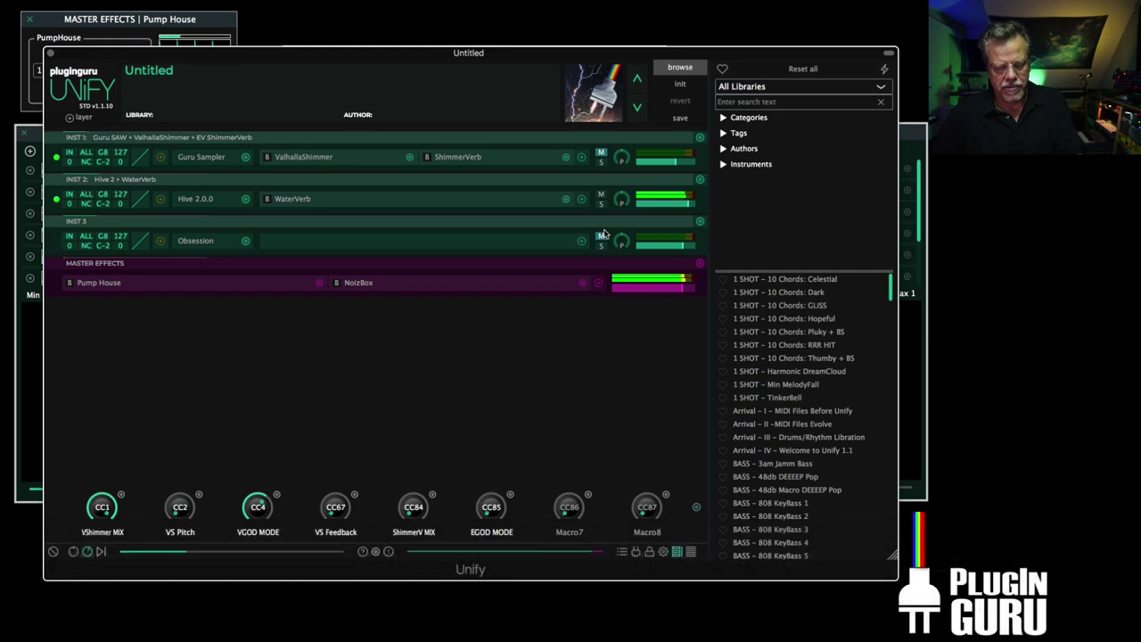
left_click(267, 199)
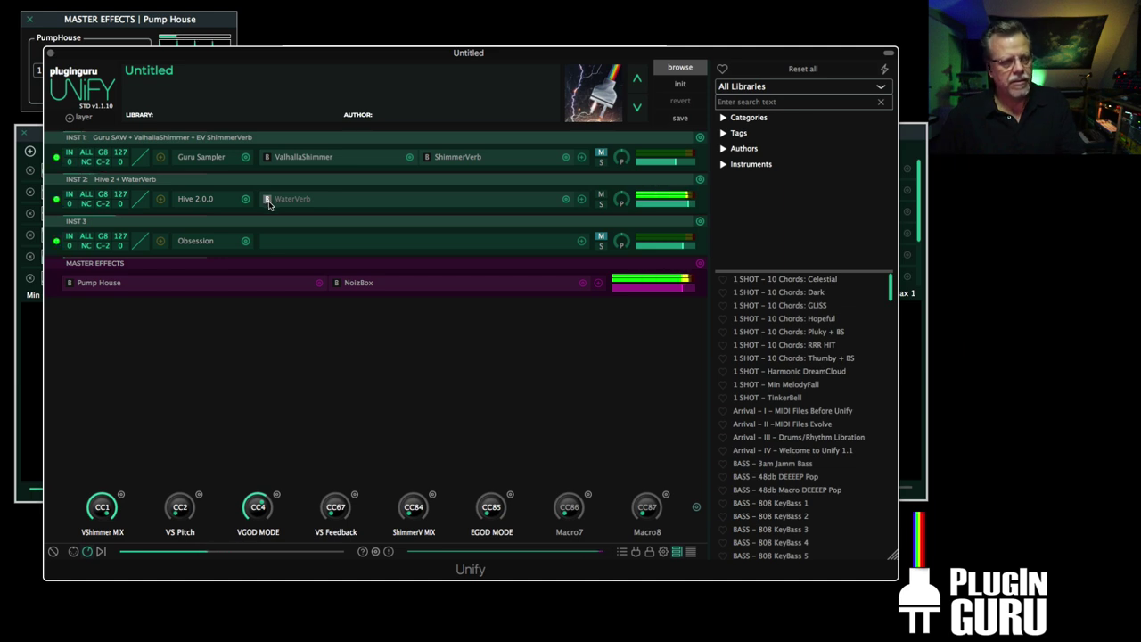
left_click(268, 200)
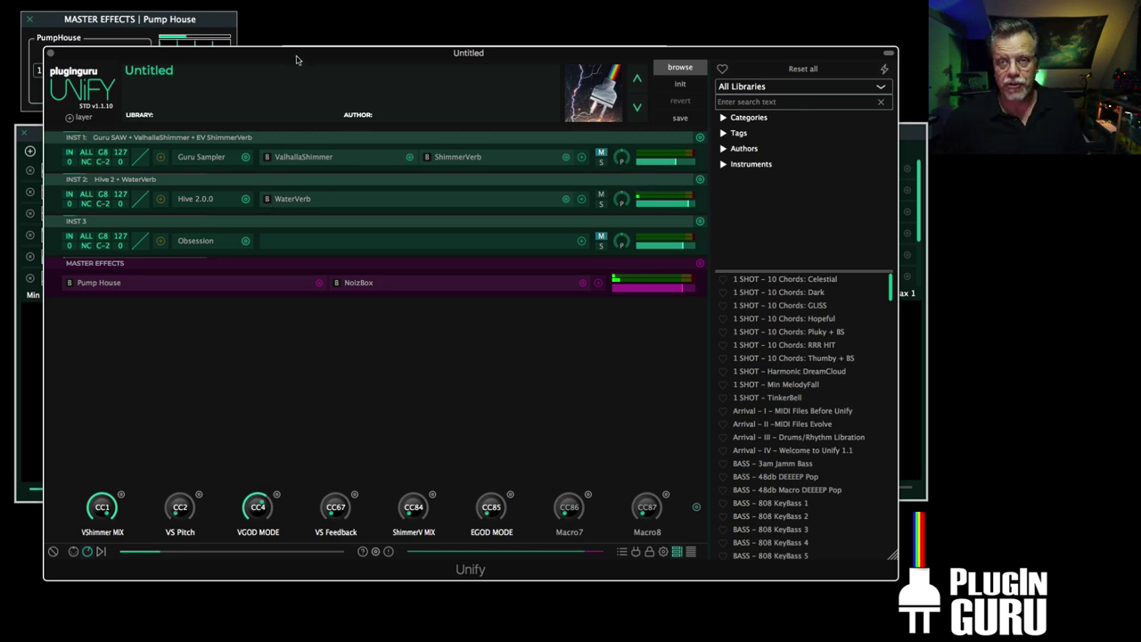
left_click(564, 201)
mouse_move(535, 226)
mouse_move(606, 275)
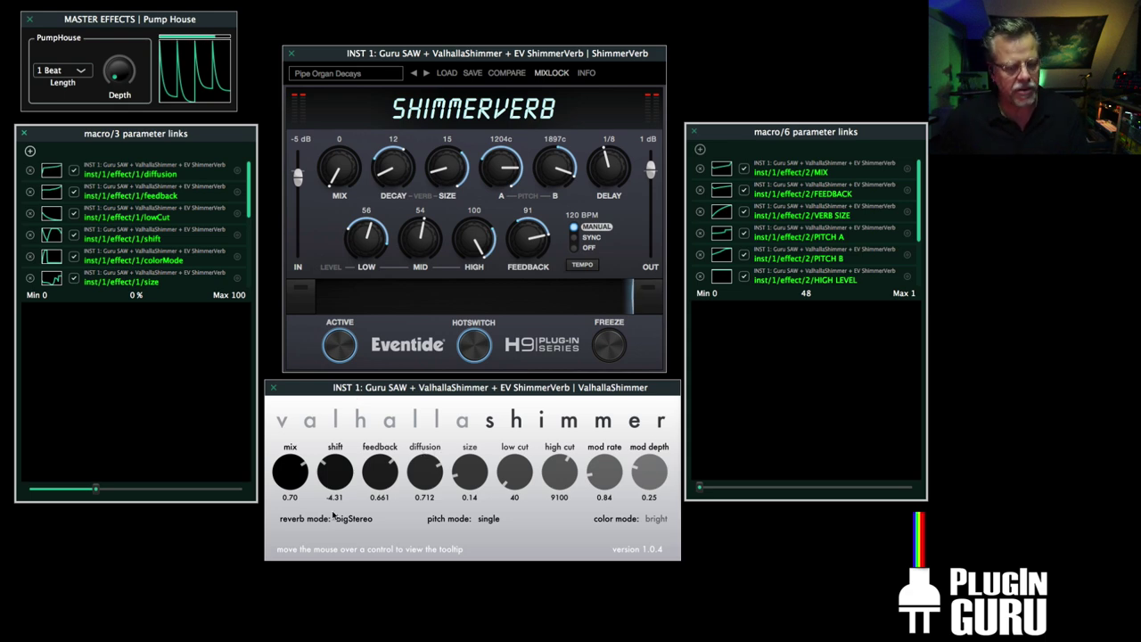
Set ValhallaShimmer's mix to 0.76 and shift to 0.30, and switch its pitch mode to bypass
left_click_drag(301, 478, 345, 459)
left_click_drag(350, 451, 352, 457)
left_click(489, 518)
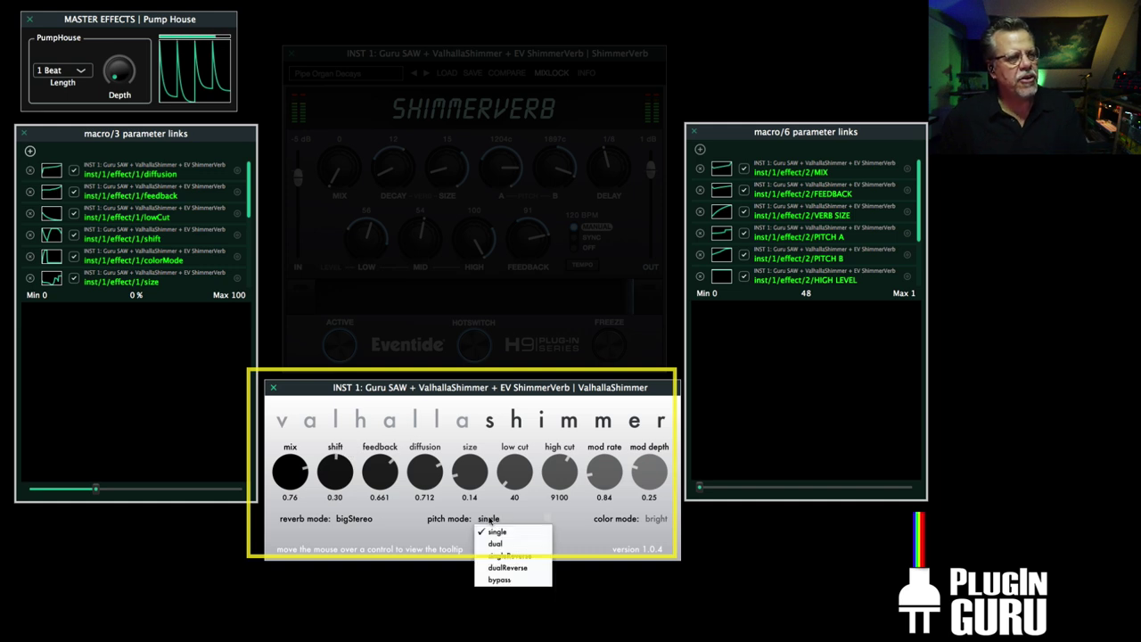
left_click(508, 580)
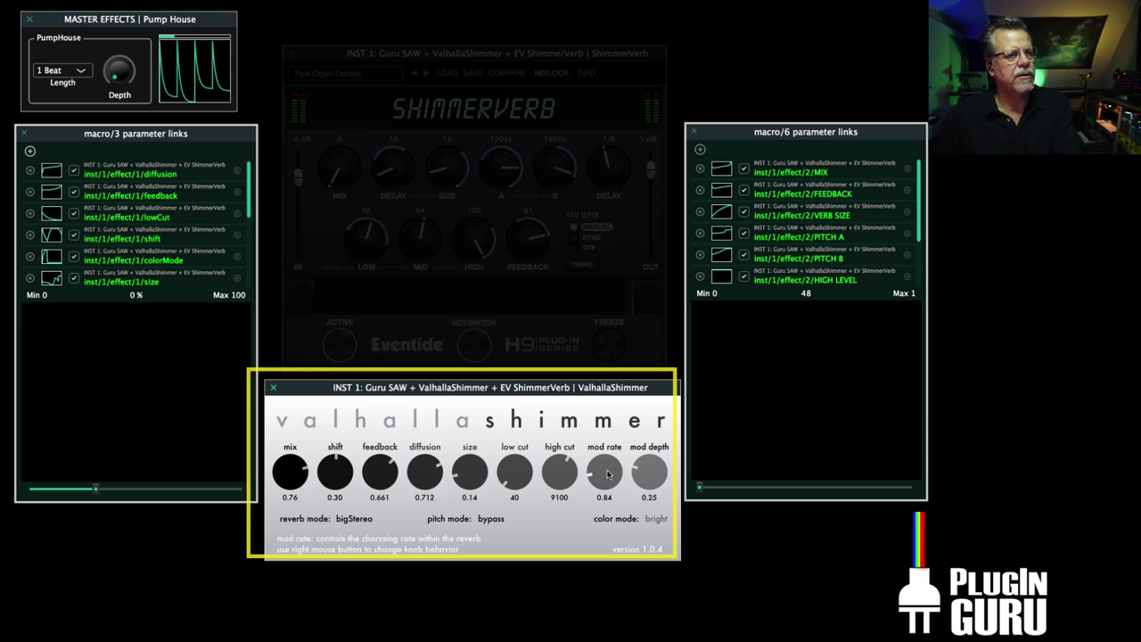
Raise ValhallaShimmer's mod depth to 0.81, set the mod rate to 0.72, and bring the mod depth to 0.69
left_click_drag(664, 465, 685, 399)
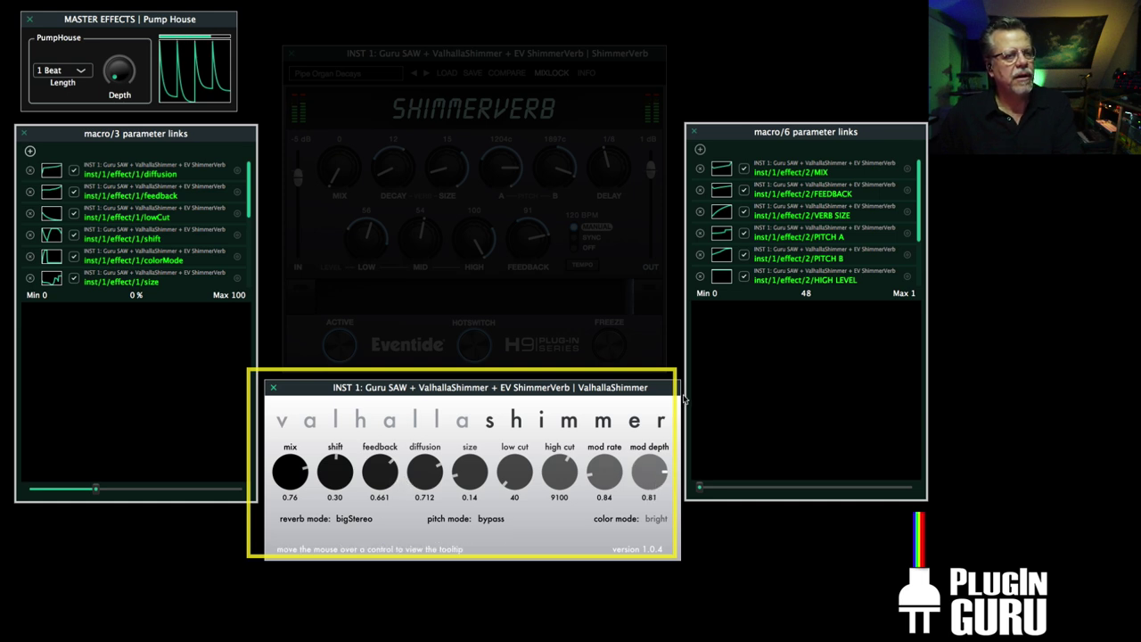
left_click_drag(612, 471, 619, 394)
left_click_drag(648, 477, 601, 547)
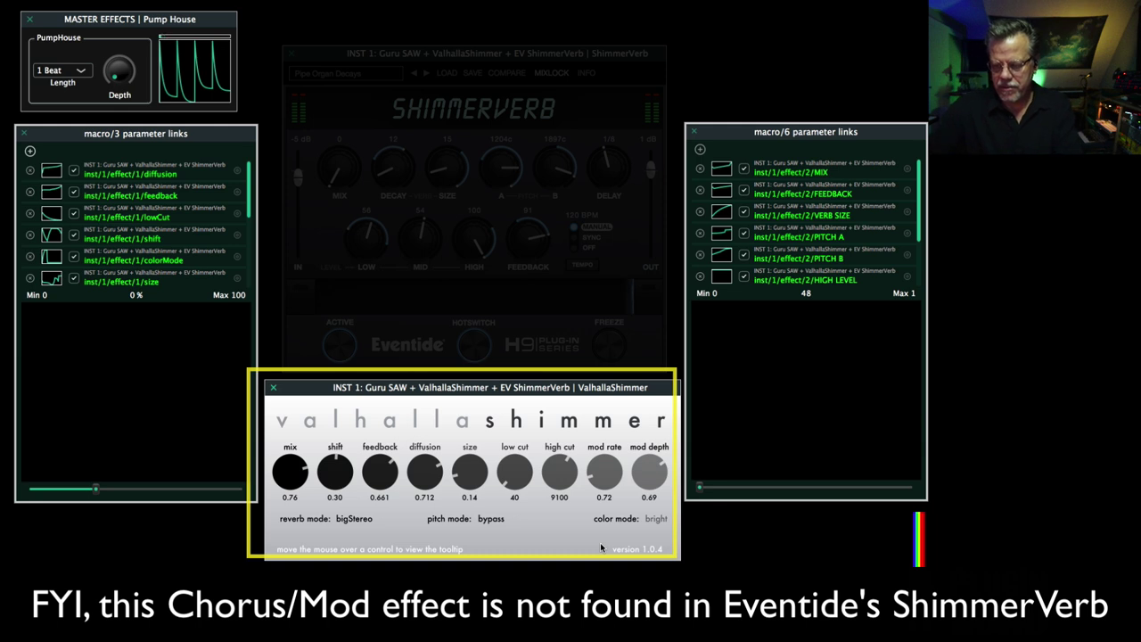
Set ValhallaShimmer's mix to 0.23, its pitch mode to single and its shift to 12.00
left_click_drag(286, 470, 292, 550)
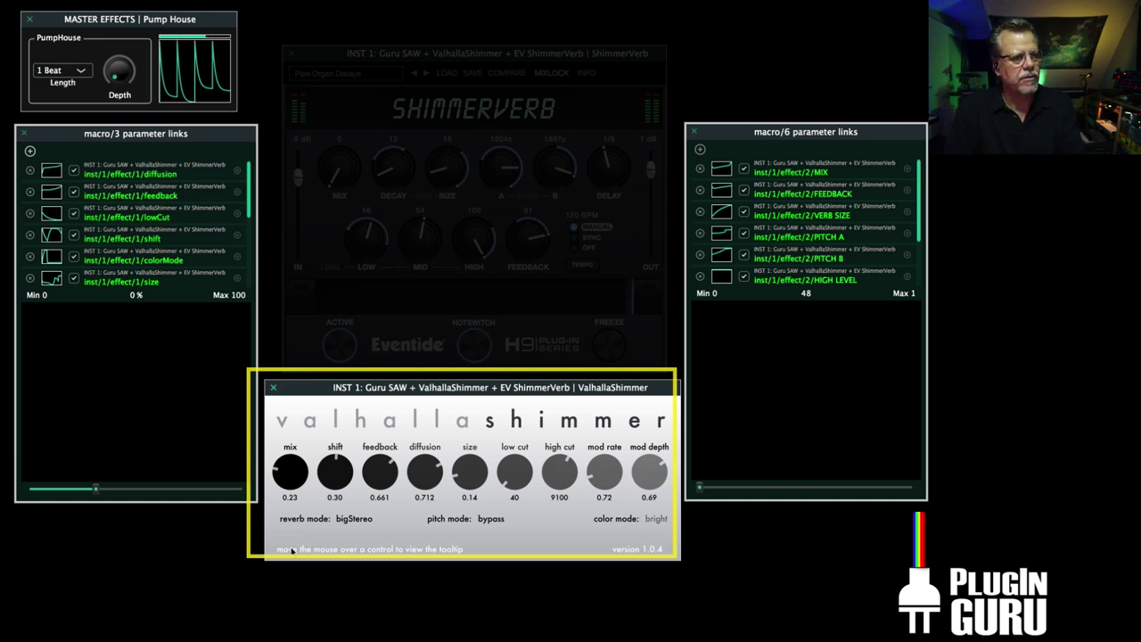
left_click(490, 519)
left_click(499, 532)
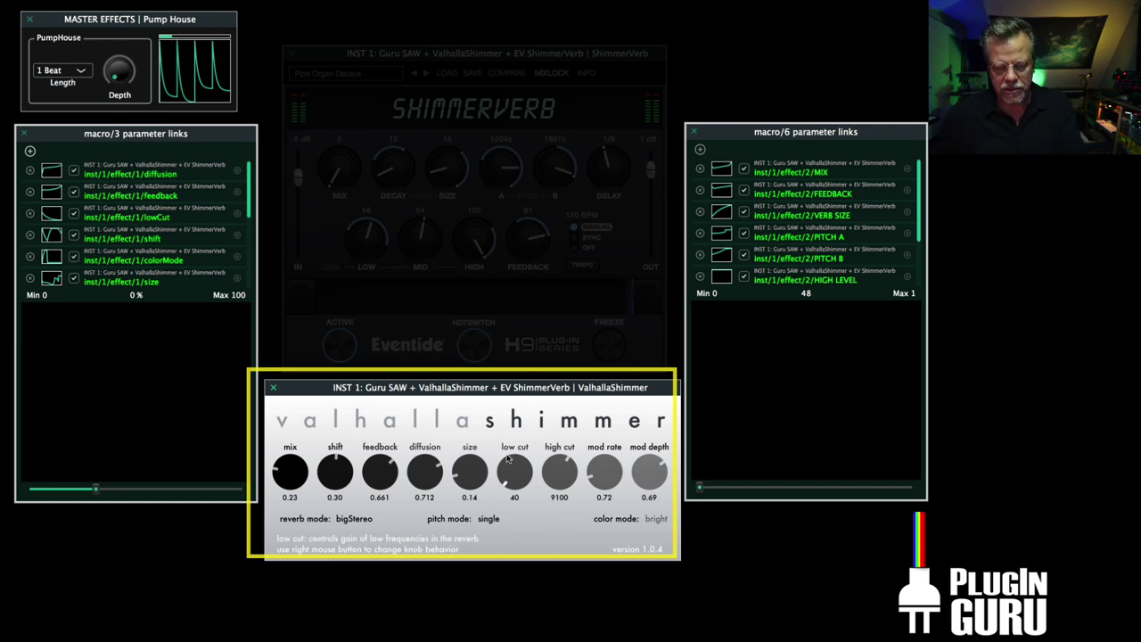
double_click(339, 476)
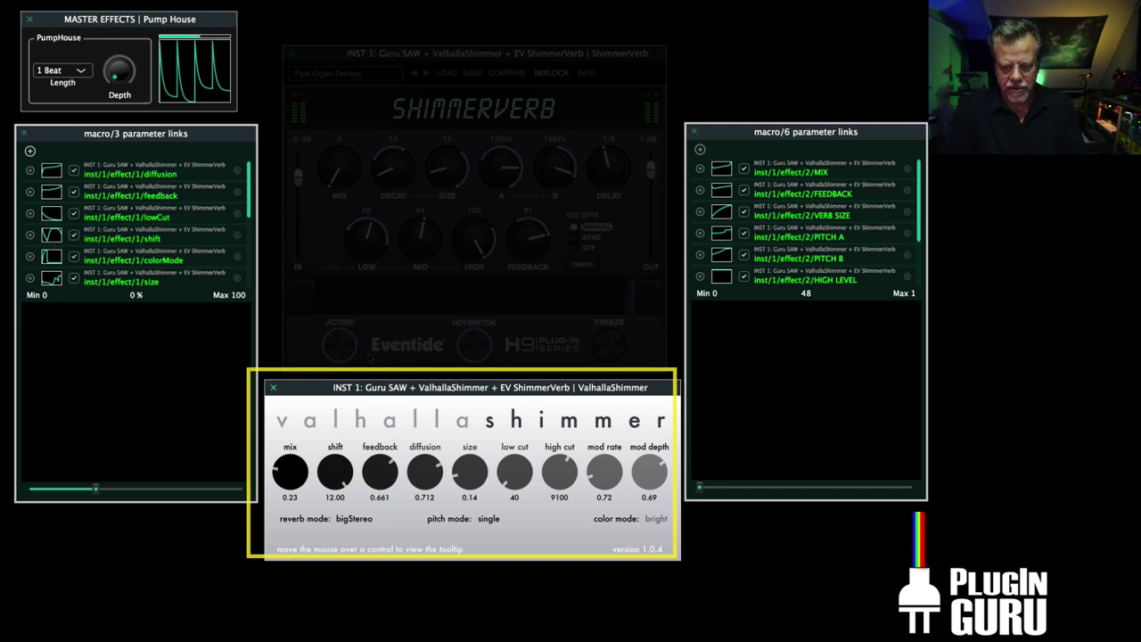
Set ValhallaShimmer's feedback to 0.865, diffusion to 0.344 and size to 0.75
left_click_drag(381, 471, 397, 412)
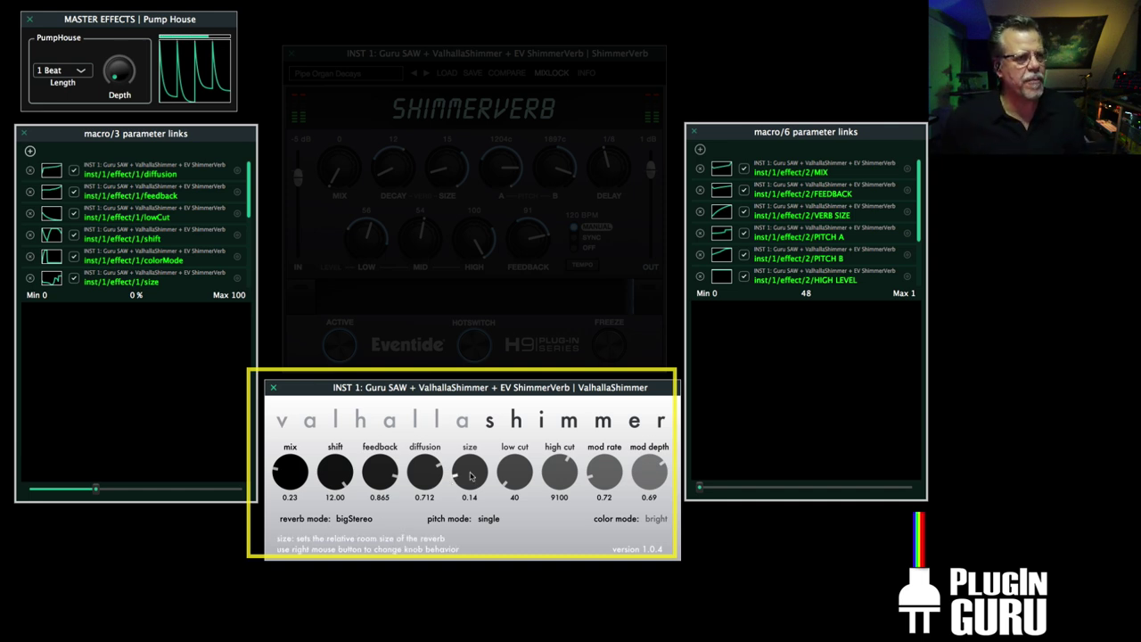
left_click_drag(428, 477, 421, 531)
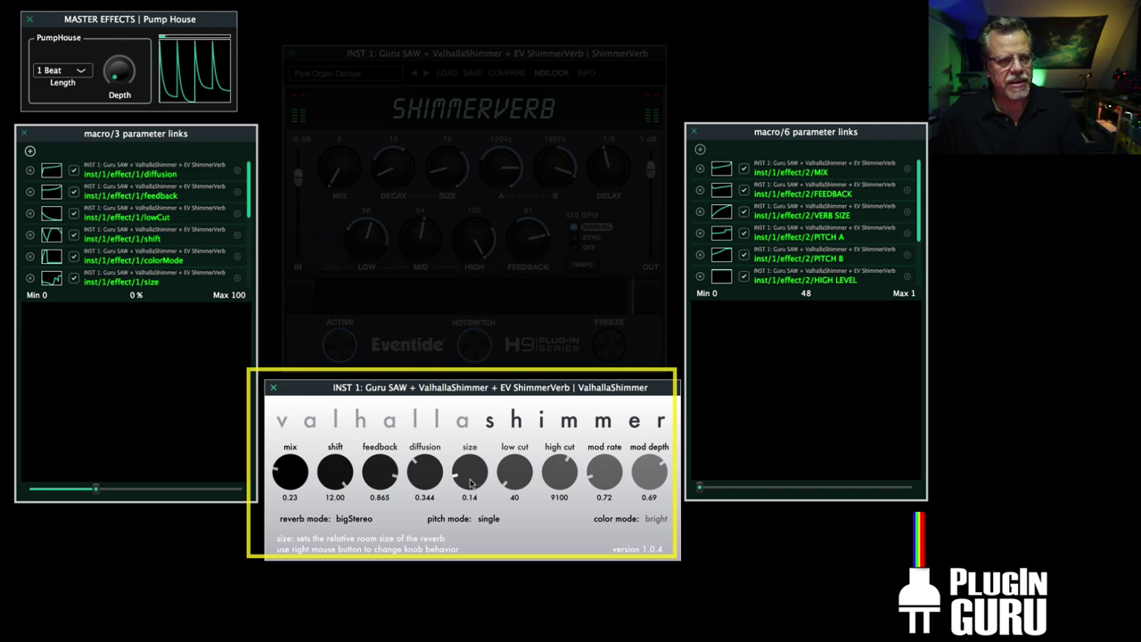
left_click_drag(470, 482, 493, 413)
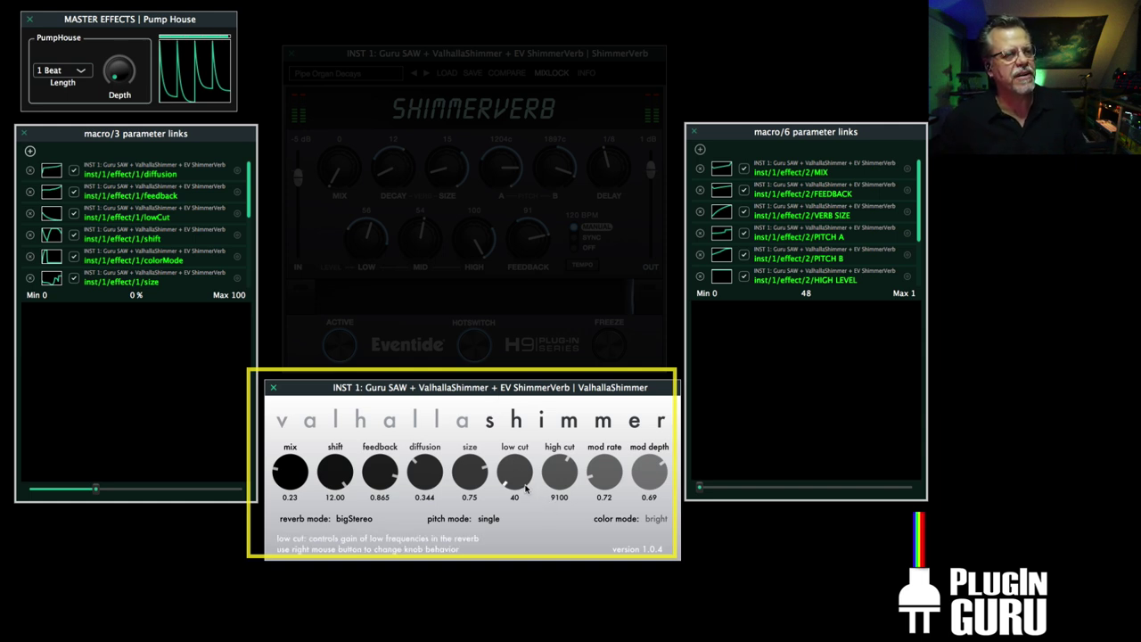
Reduce ValhallaShimmer's mod depth to 0.34 and mod rate to 0.41, and change the color mode to dark
left_click_drag(651, 475, 655, 512)
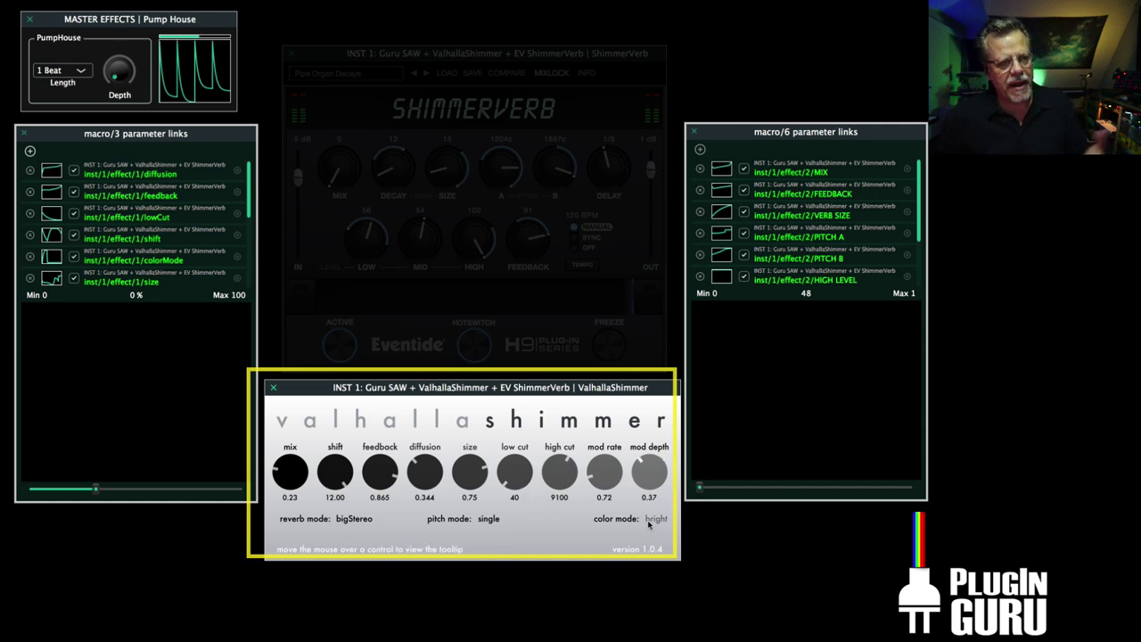
left_click_drag(601, 477, 606, 498)
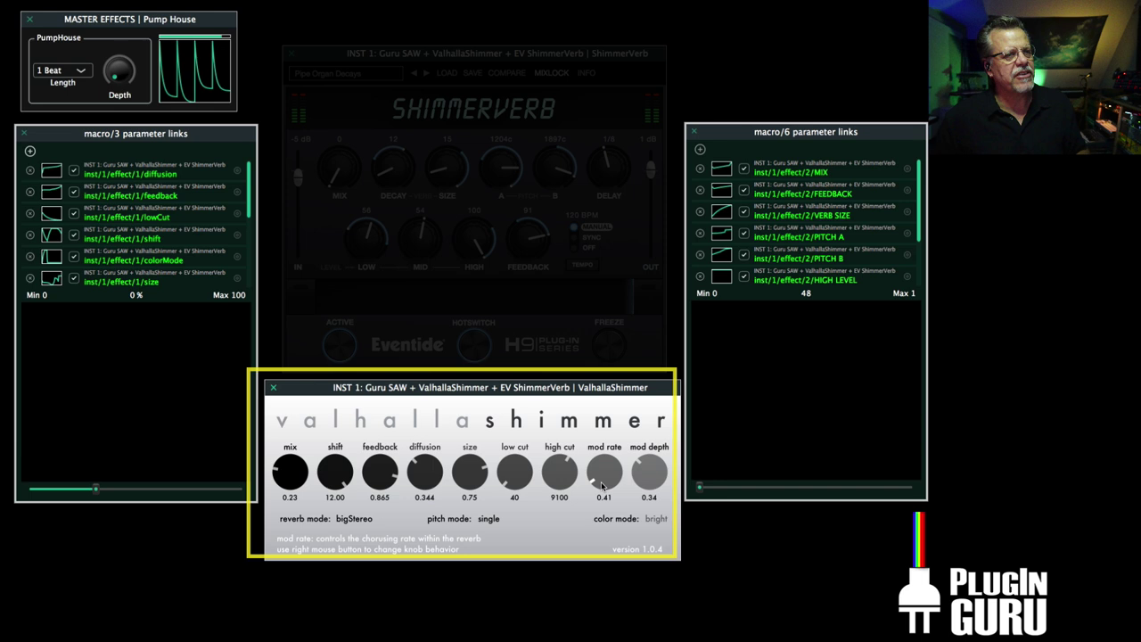
left_click(655, 520)
left_click(648, 546)
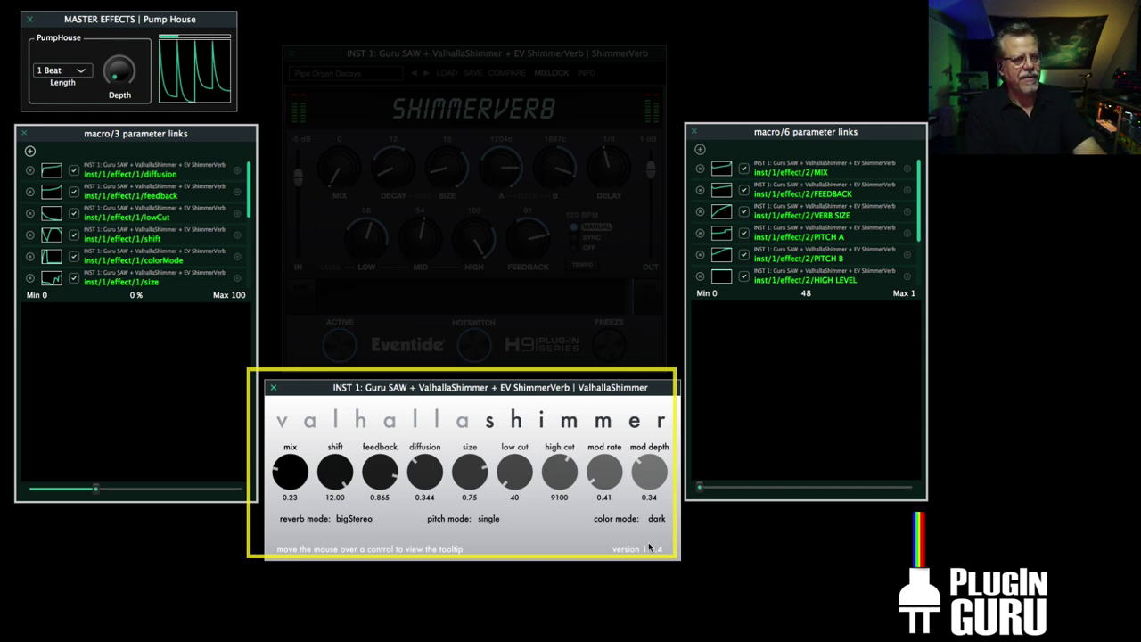
Switch ValhallaShimmer's pitch mode to dual, and set feedback to 0.893, diffusion to 0.760 and size to 0.24
left_click(488, 521)
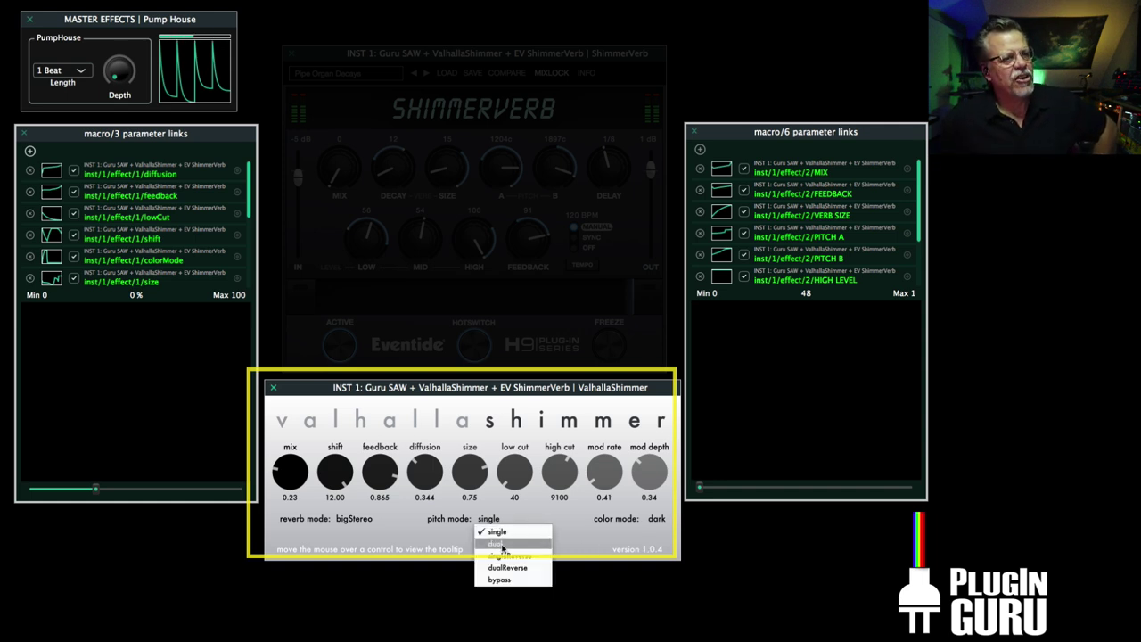
left_click(499, 545)
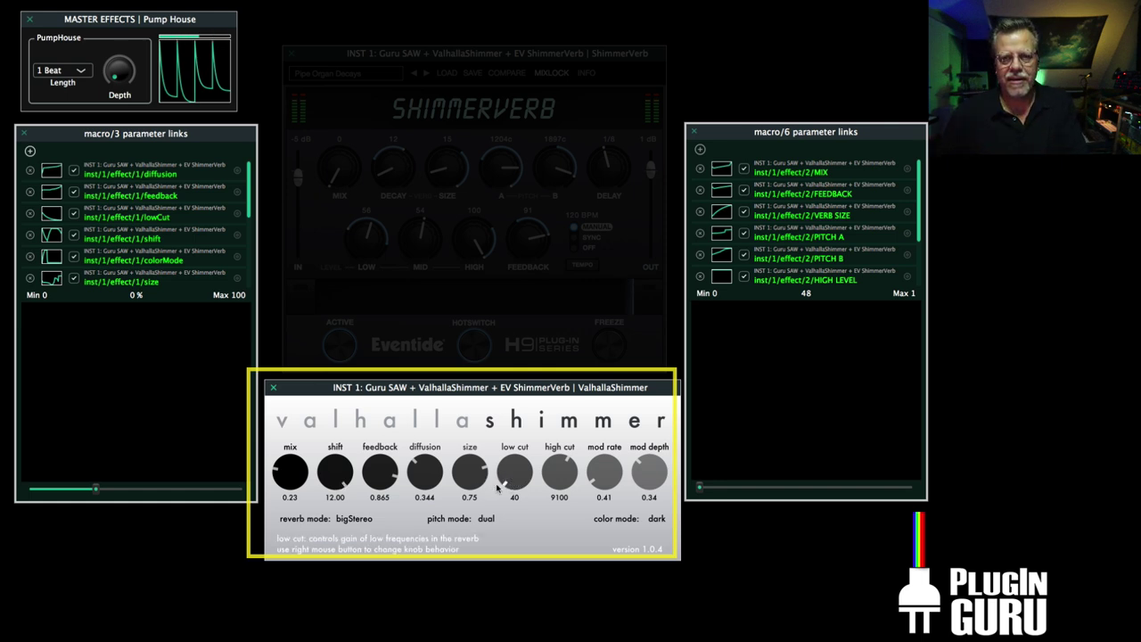
left_click_drag(421, 475, 443, 412)
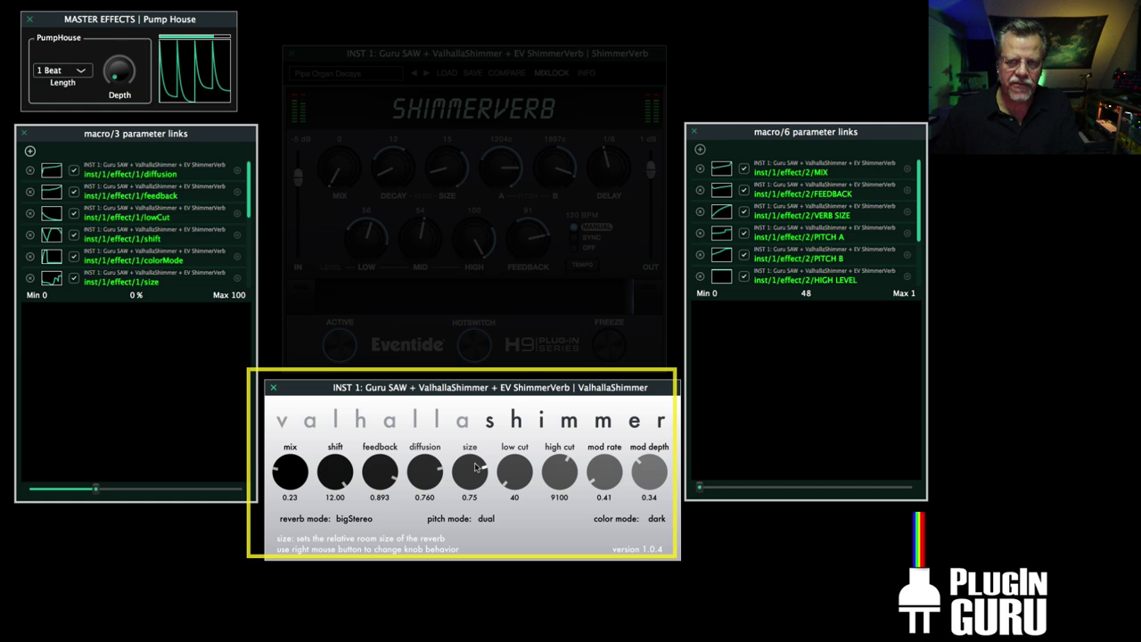
left_click_drag(475, 467, 477, 545)
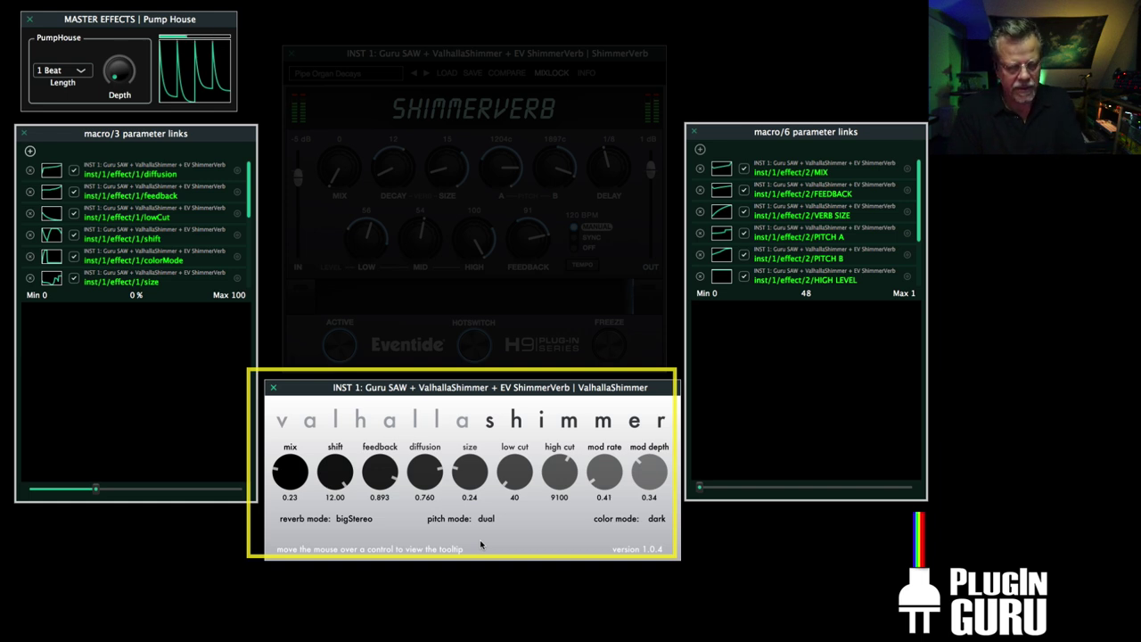
Set ValhallaShimmer's mix to 1.00, size to 0.42 and low cut to 720, and change the color mode to bright
left_click_drag(283, 457, 356, 454)
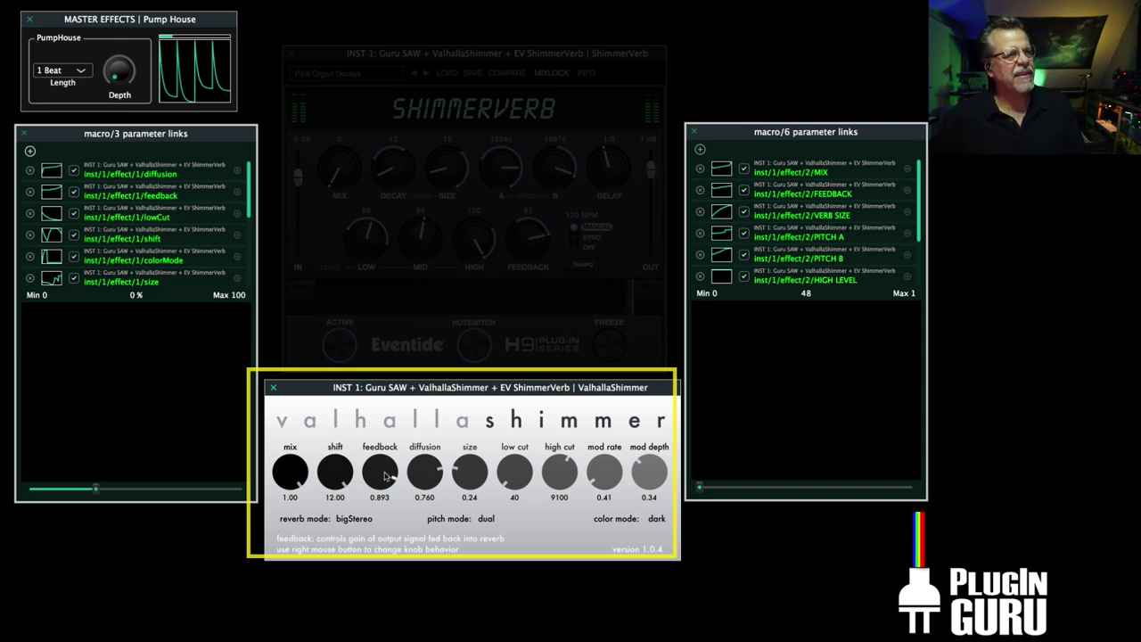
left_click_drag(469, 472, 479, 450)
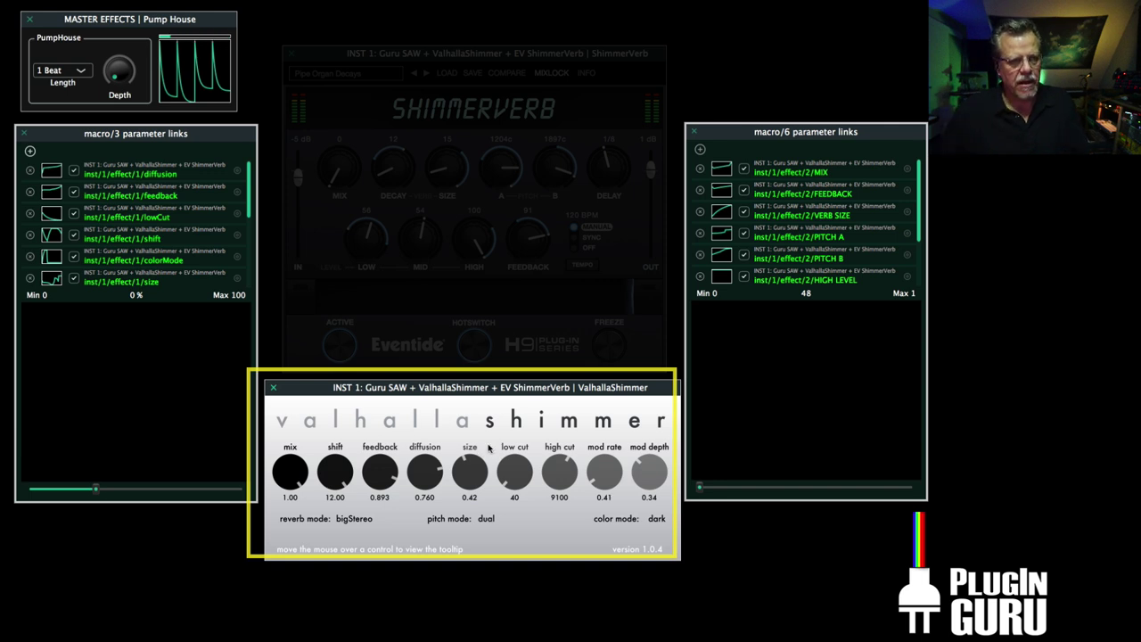
left_click_drag(517, 479, 527, 430)
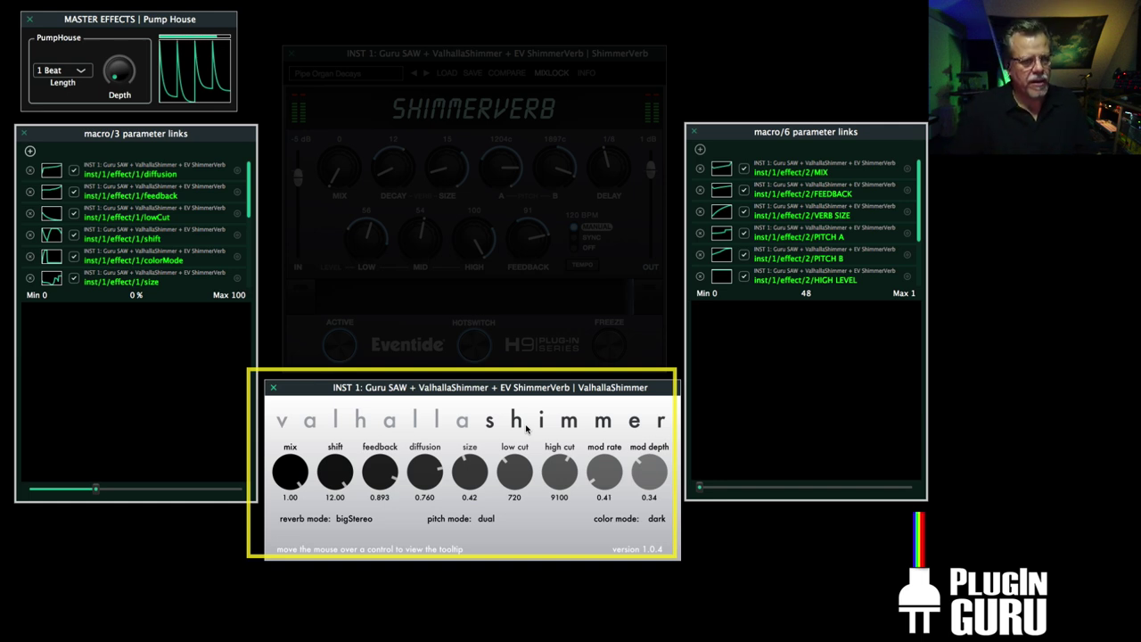
left_click(657, 519)
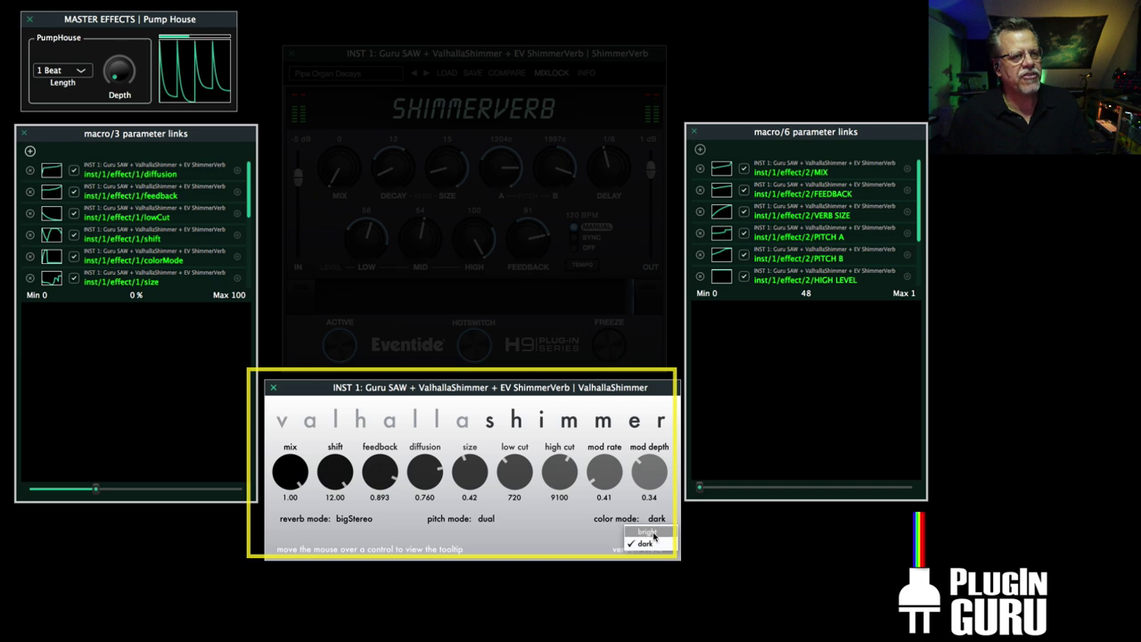
left_click(648, 533)
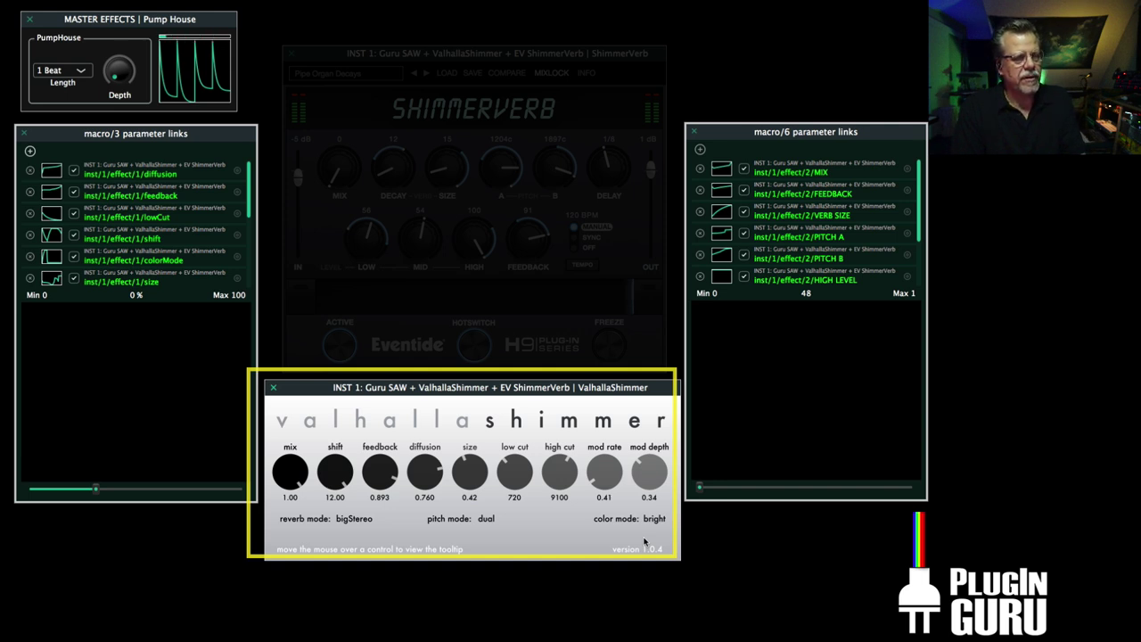
Audition ValhallaShimmer's reverb mode as mono, and return it to bigStereo
left_click(356, 520)
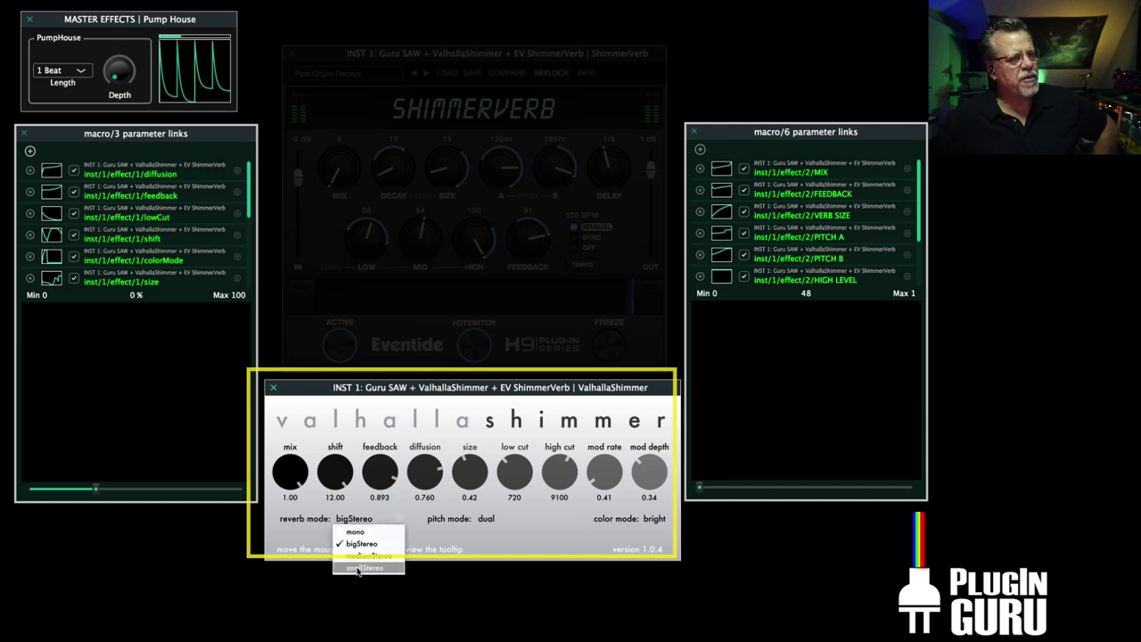
left_click(359, 532)
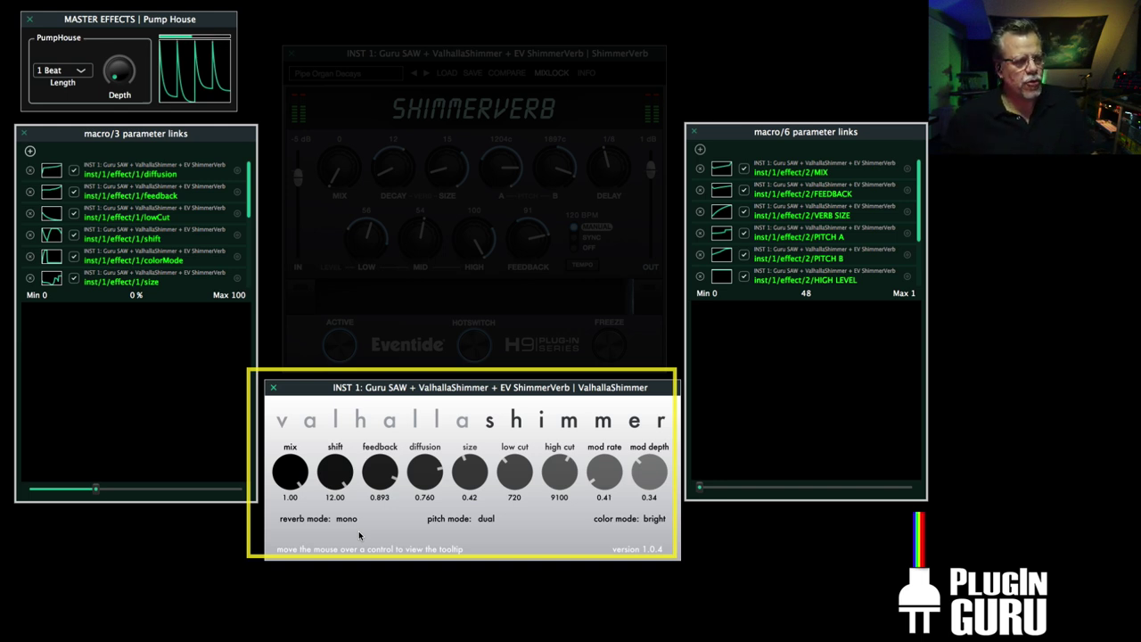
left_click(346, 520)
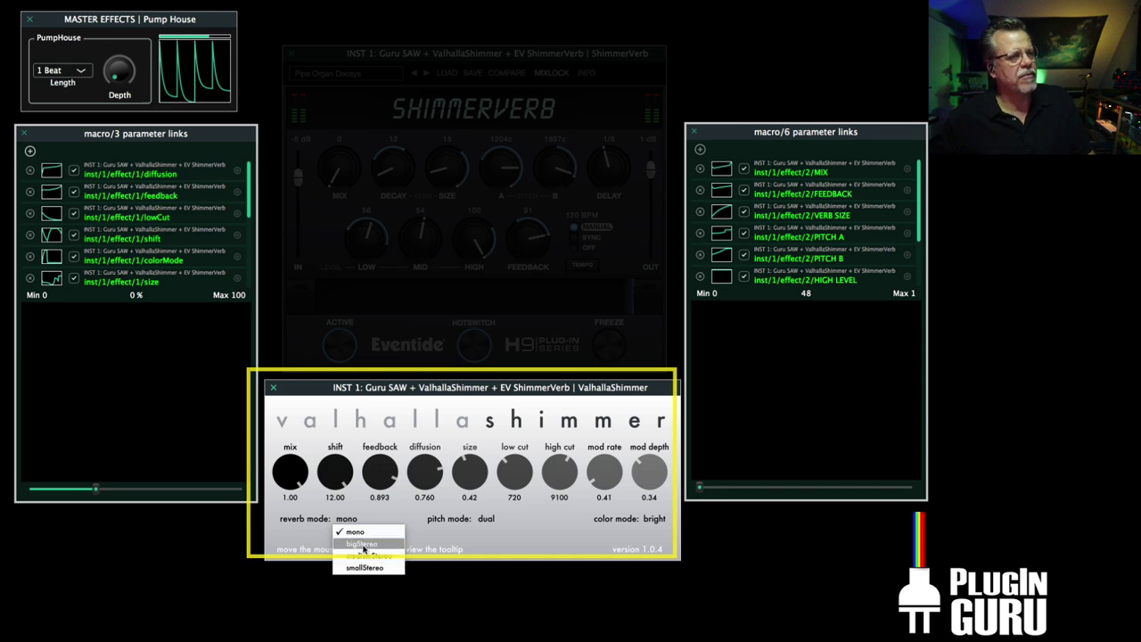
left_click(363, 544)
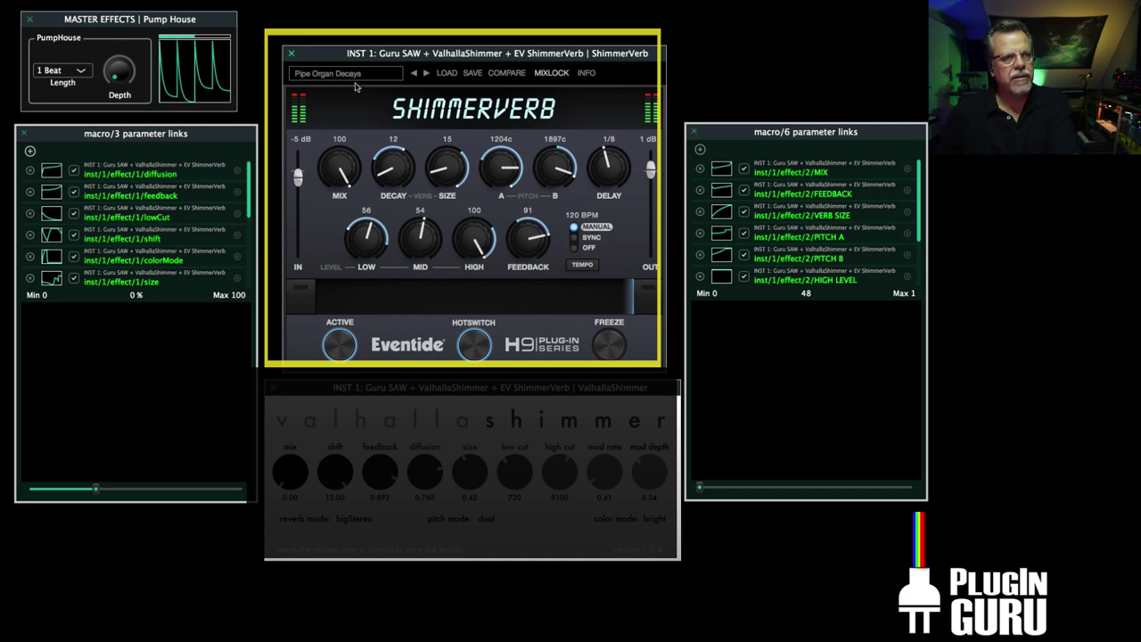
Raise ShimmerVerb's decay to 68 and verb size to 90
left_click_drag(402, 172, 406, 78)
left_click_drag(448, 169, 474, 48)
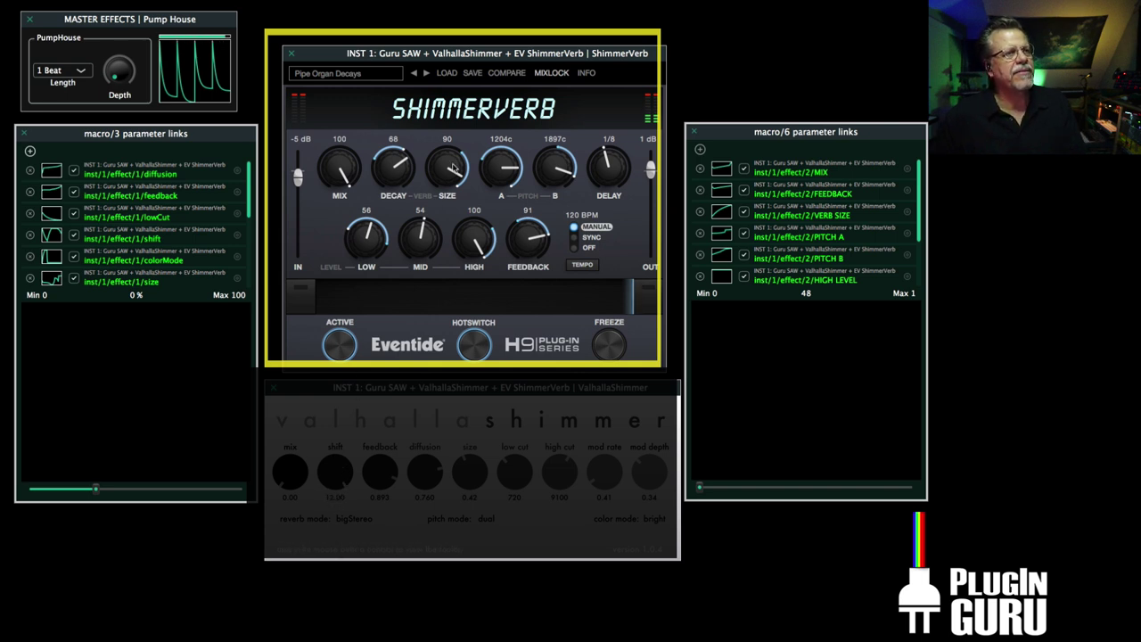
Audition ShimmerVerb's pitch A at 3c, 1205c and 2410c, pitches A/B at 699c/707c, and then at -1200c/14c
left_click_drag(504, 167, 485, 224)
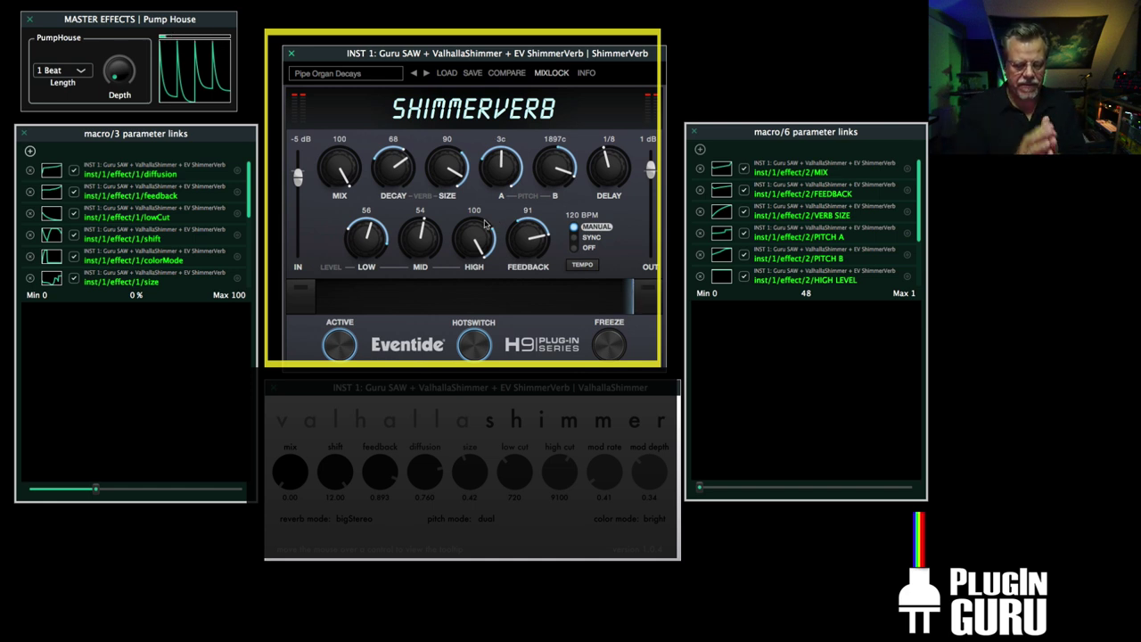
left_click_drag(499, 173, 516, 118)
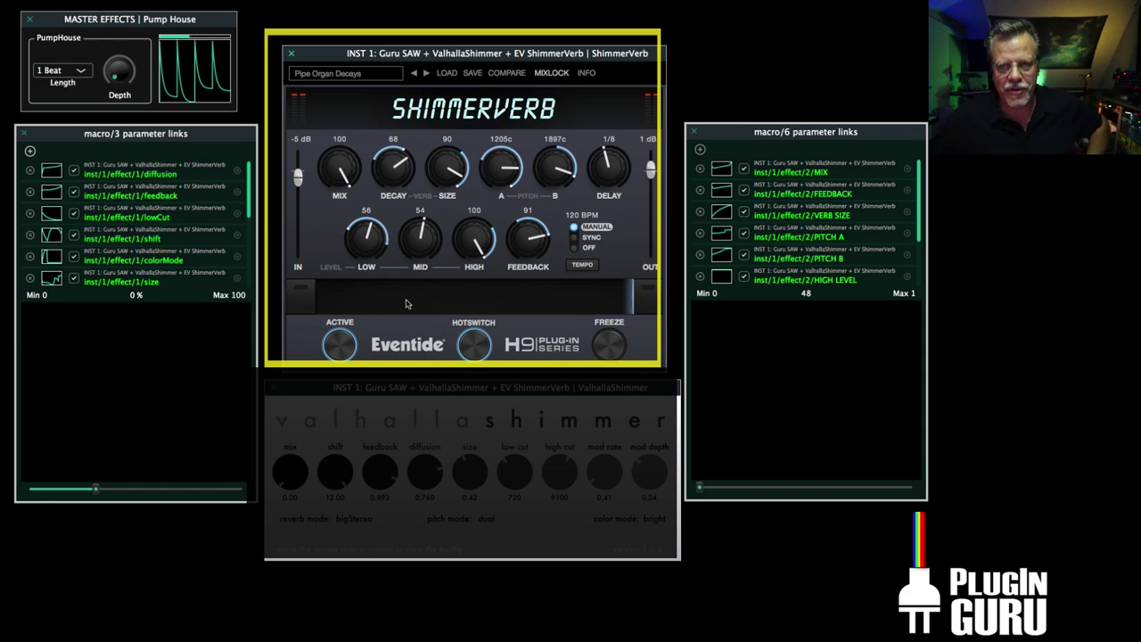
left_click_drag(514, 169, 524, 131)
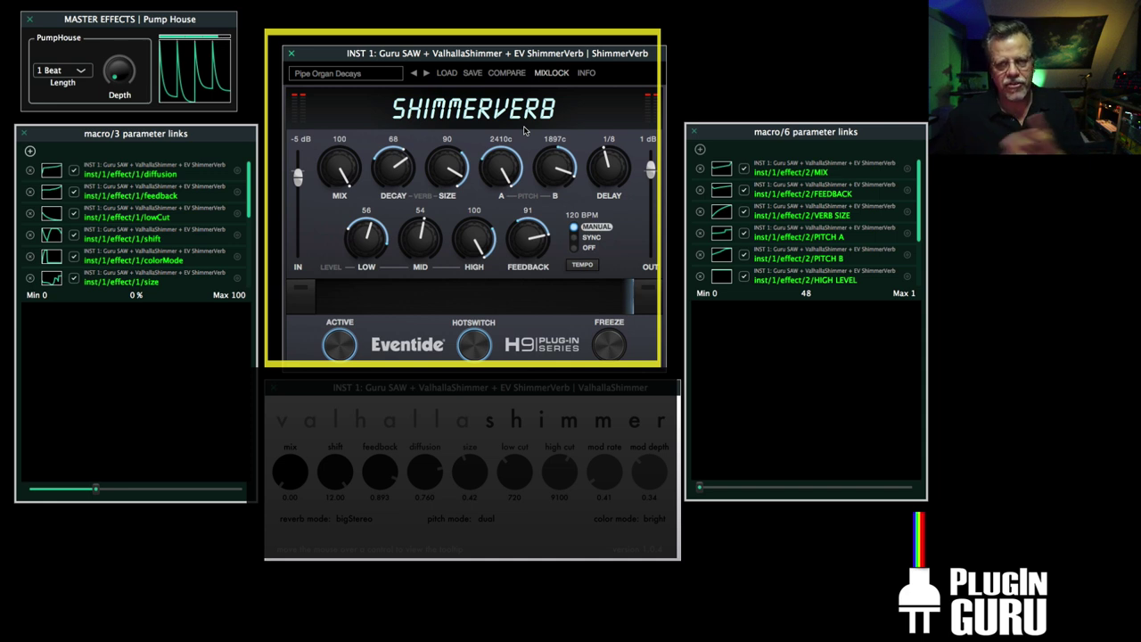
left_click_drag(553, 167, 506, 204)
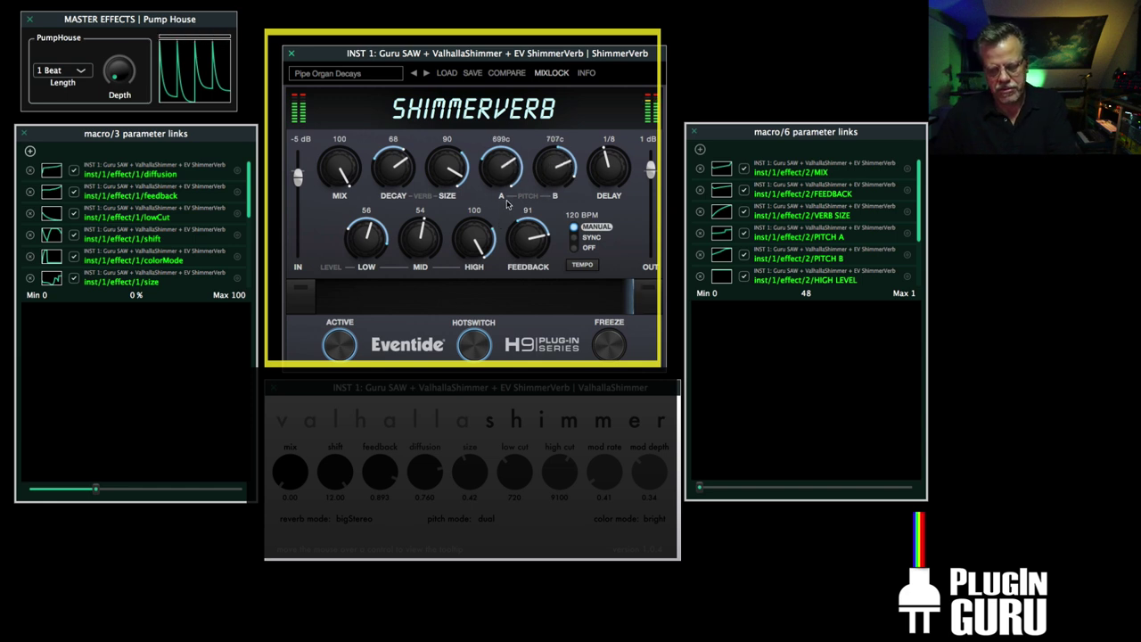
left_click_drag(554, 174, 547, 207)
left_click_drag(509, 164, 505, 249)
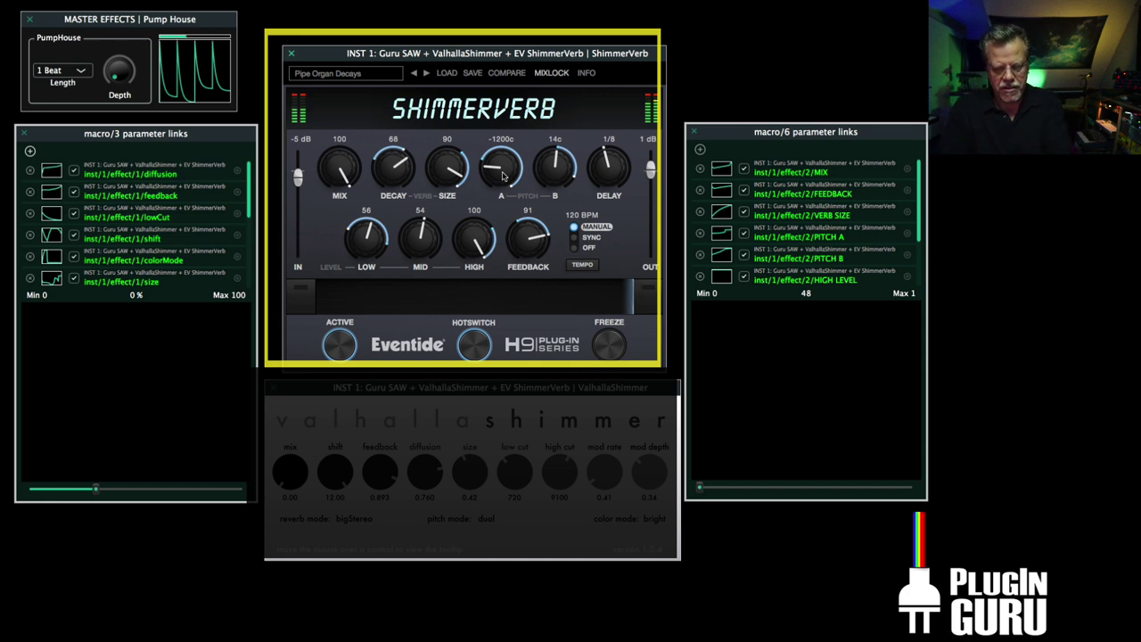
Set ShimmerVerb's pitch A to 1203c and pitch B to 1201c, and raise the mid level to 89 and low level to 100
left_click_drag(504, 175, 552, 105)
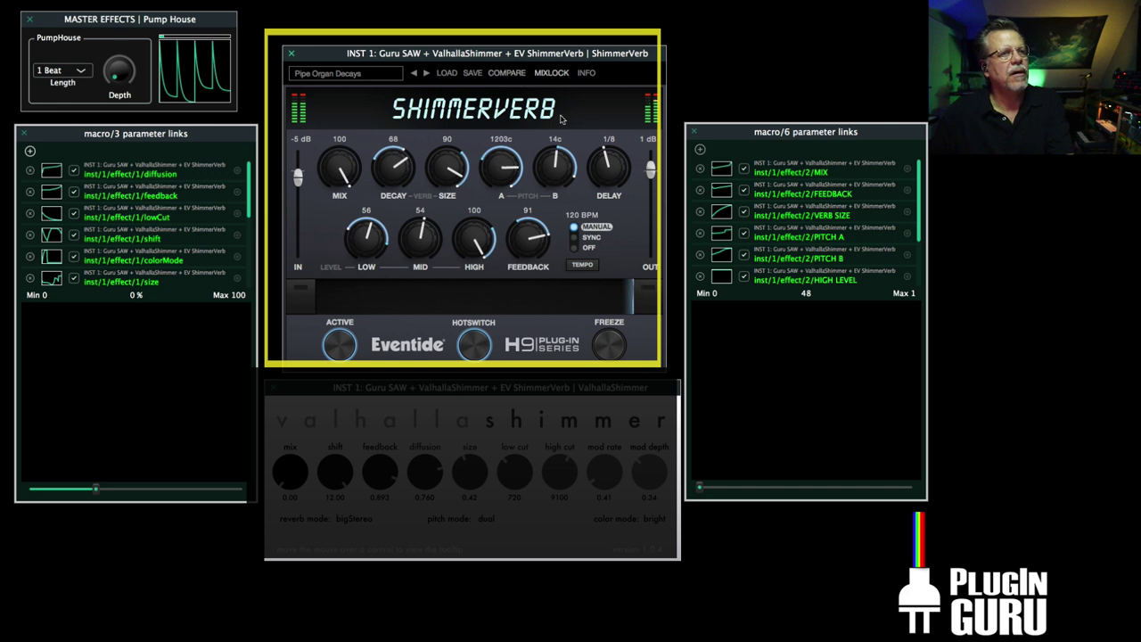
left_click_drag(566, 153, 568, 106)
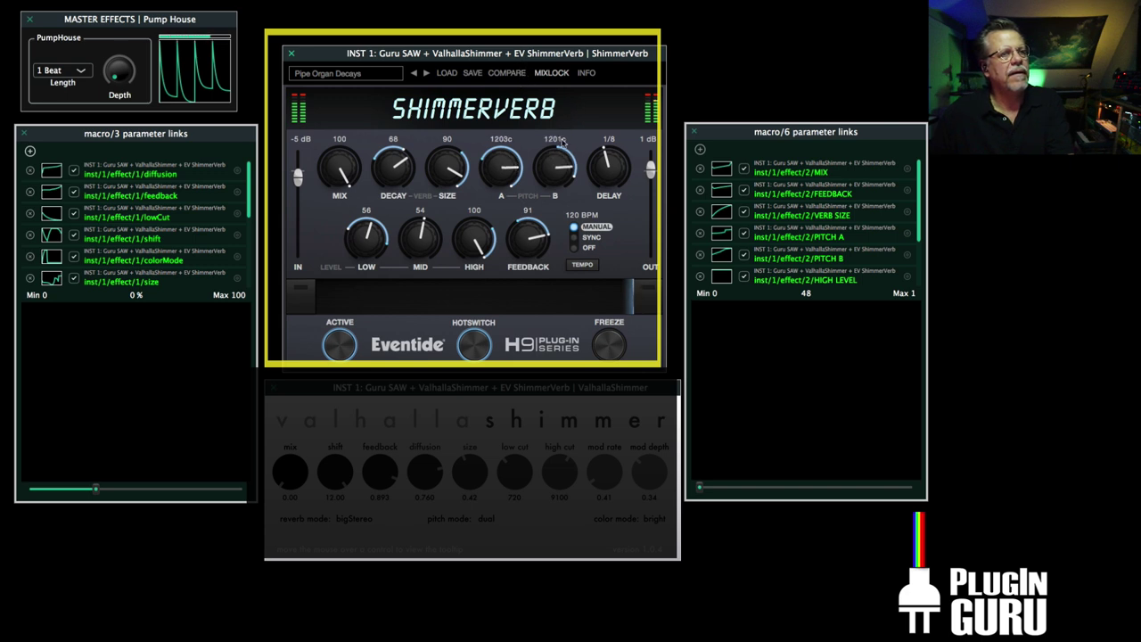
left_click_drag(434, 236, 443, 176)
left_click_drag(376, 242, 390, 169)
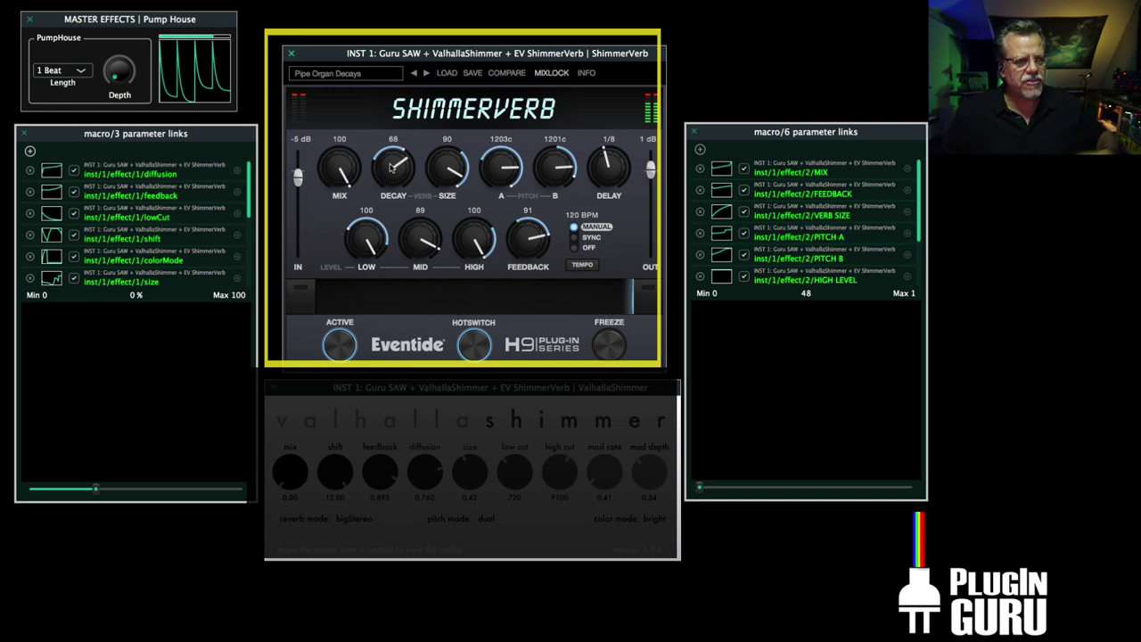
Switch from ShimmerVerb at mix 0 to ValhallaShimmer at mix 0.70, and lower macro 3 to a small amount
left_click_drag(341, 169, 346, 247)
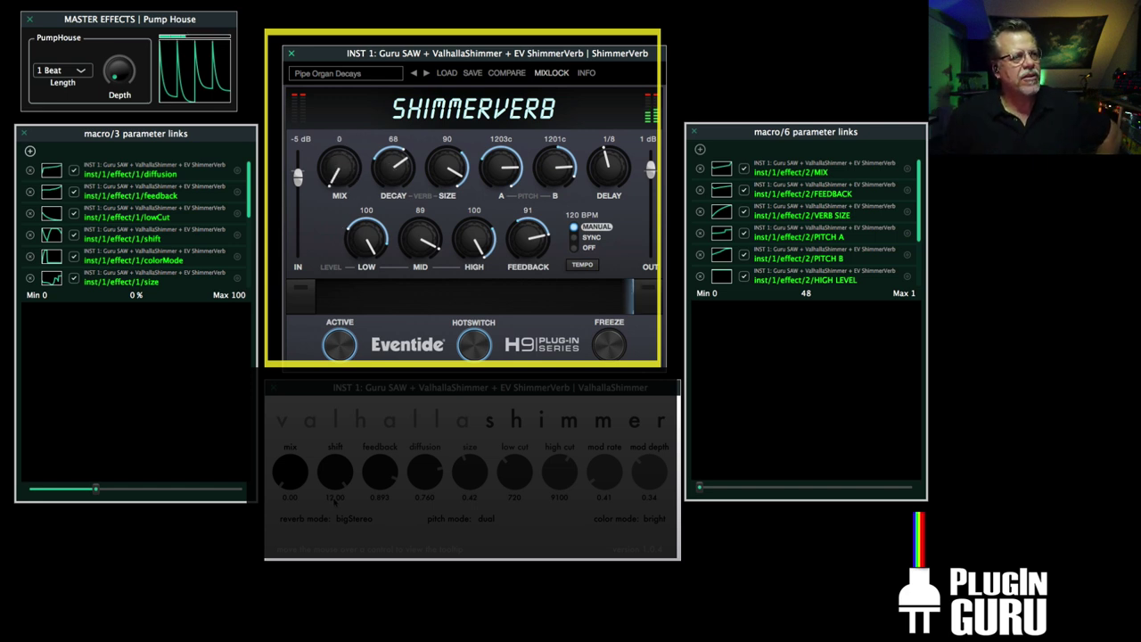
left_click(301, 460)
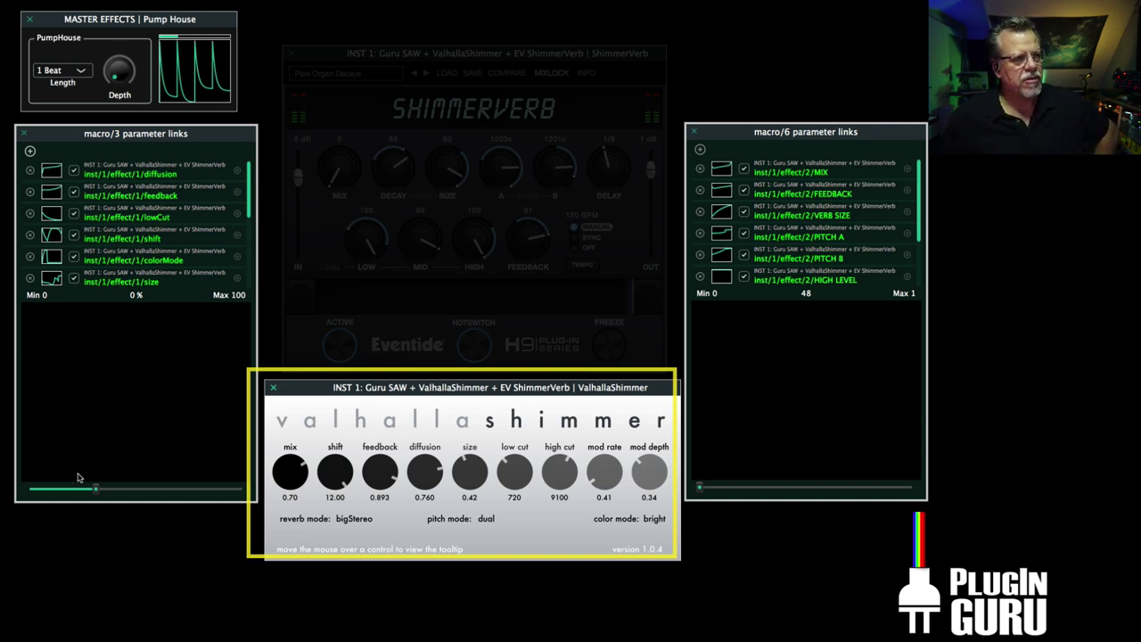
left_click_drag(96, 489, 58, 496)
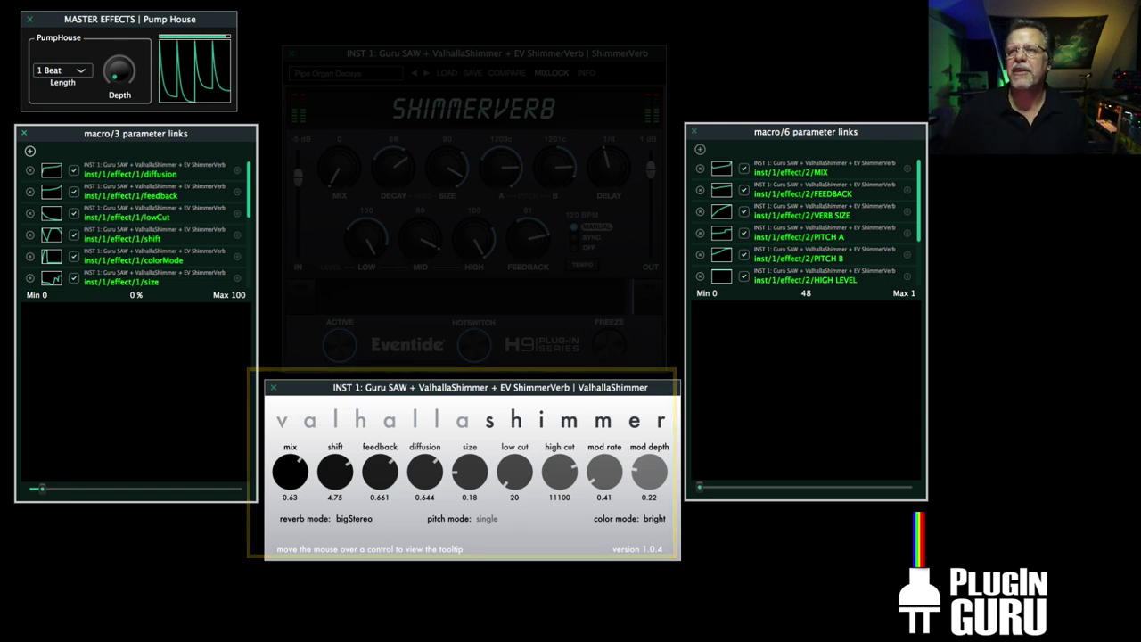
Set the Guru Sampler to OSC-MAX - SAW UNISON 8x with longer amplitude attack and release, and raise ValhallaShimmer's feedback
left_click(482, 270)
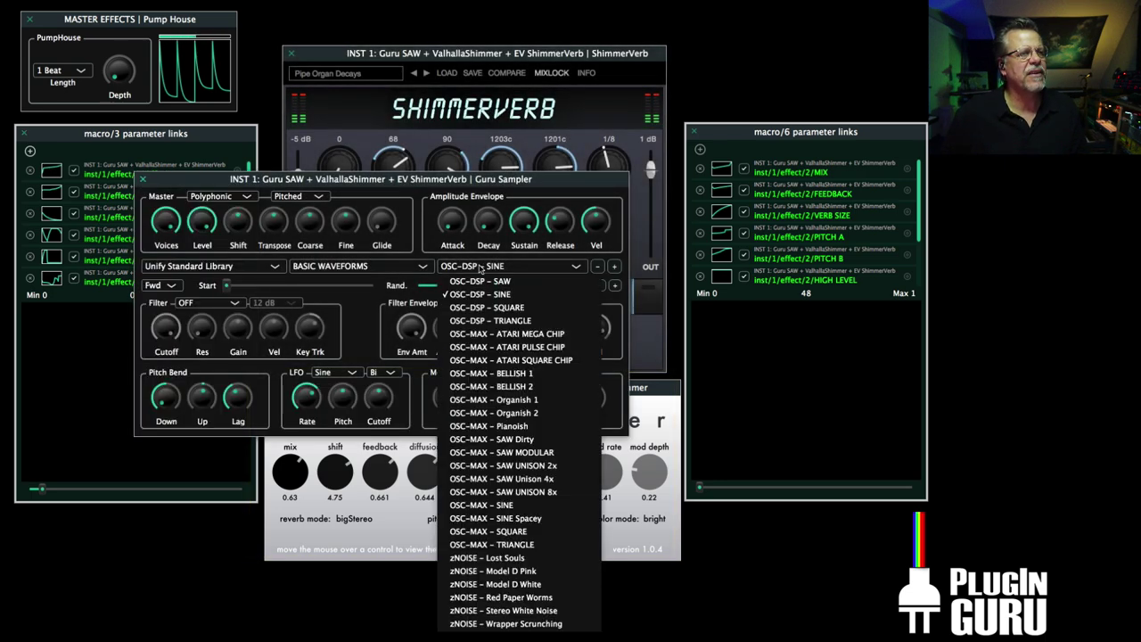
left_click(508, 492)
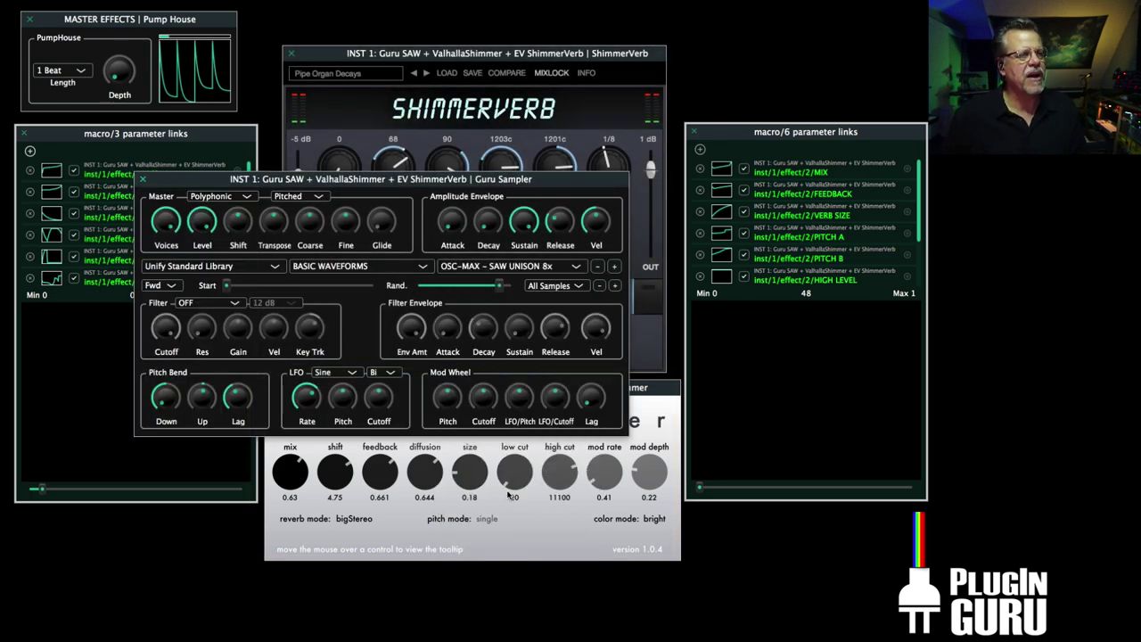
left_click(143, 180)
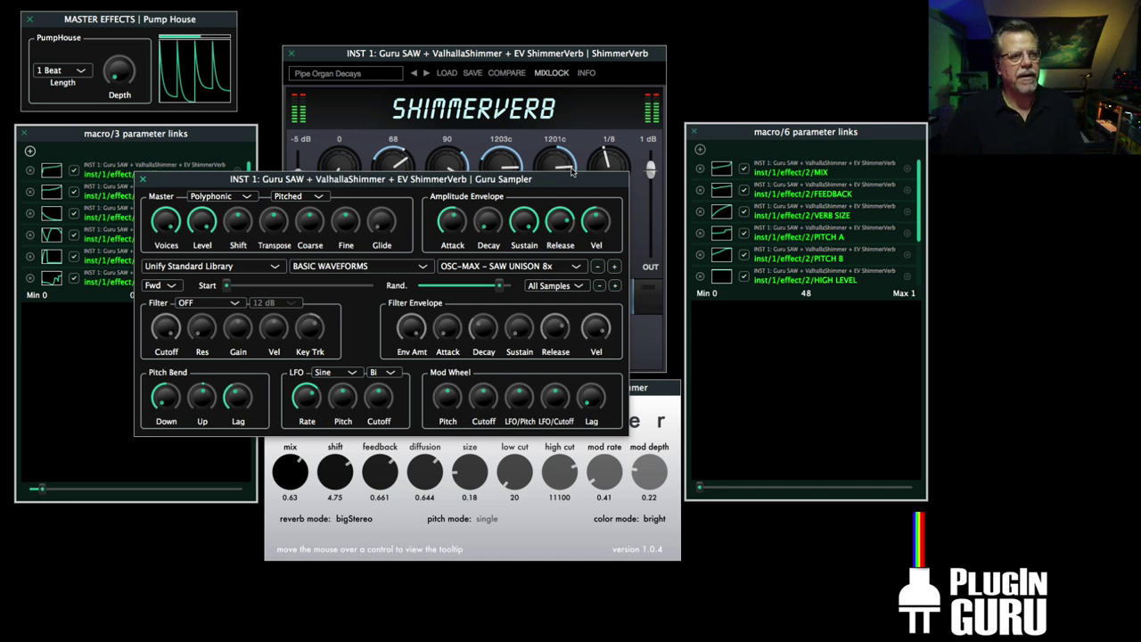
left_click(143, 178)
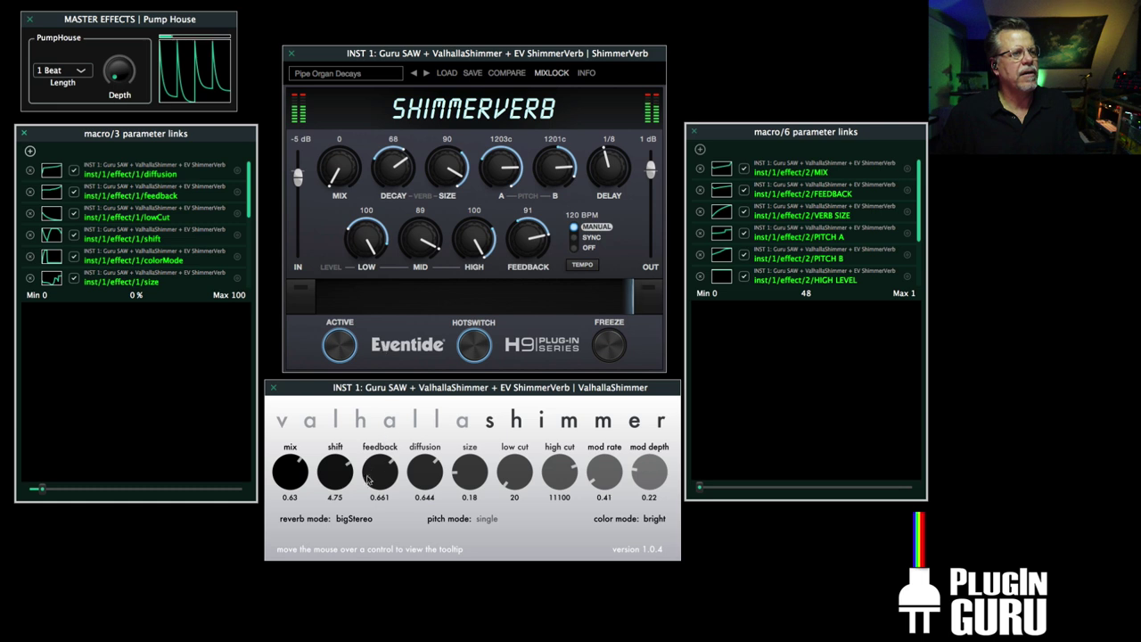
left_click_drag(376, 479, 346, 411)
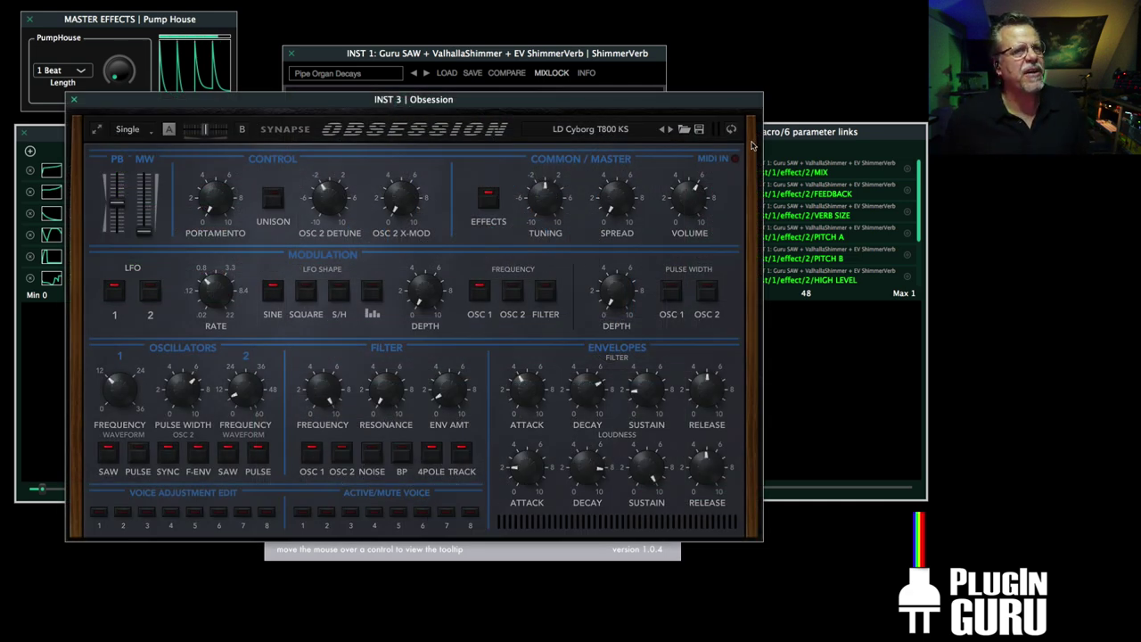
Show Obsession's effects page on INST 3 and lower its reverb dry/wet to about 2
left_click(730, 130)
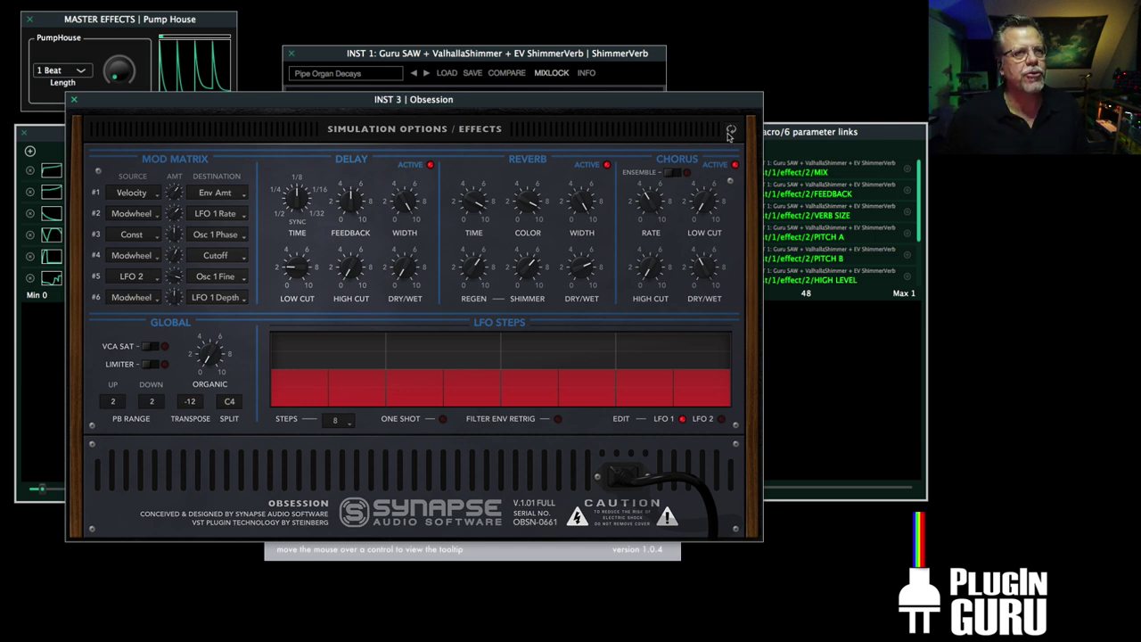
left_click(730, 131)
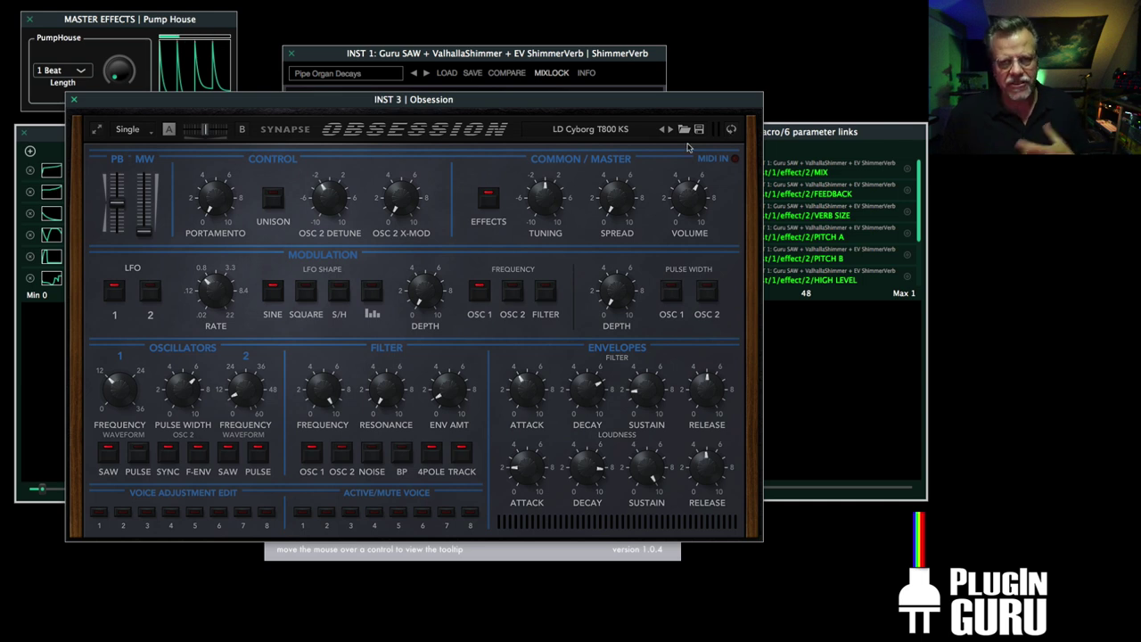
left_click(730, 134)
left_click_drag(575, 301, 576, 327)
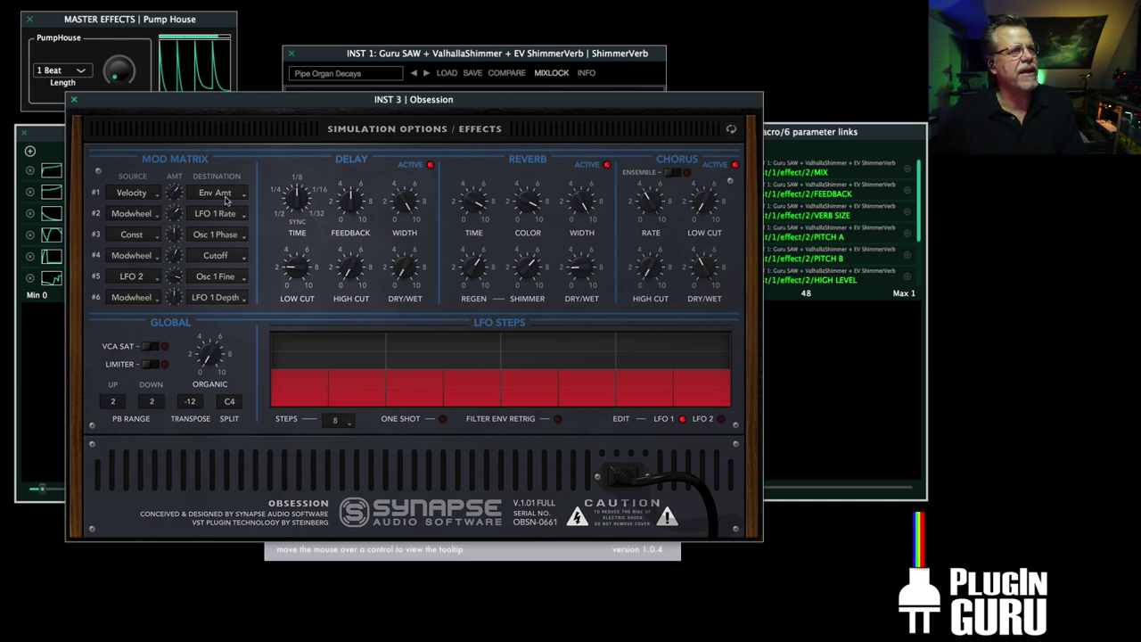
Sweep Obsession's filter frequency from minimum to maximum, and return to its effects page
left_click(735, 129)
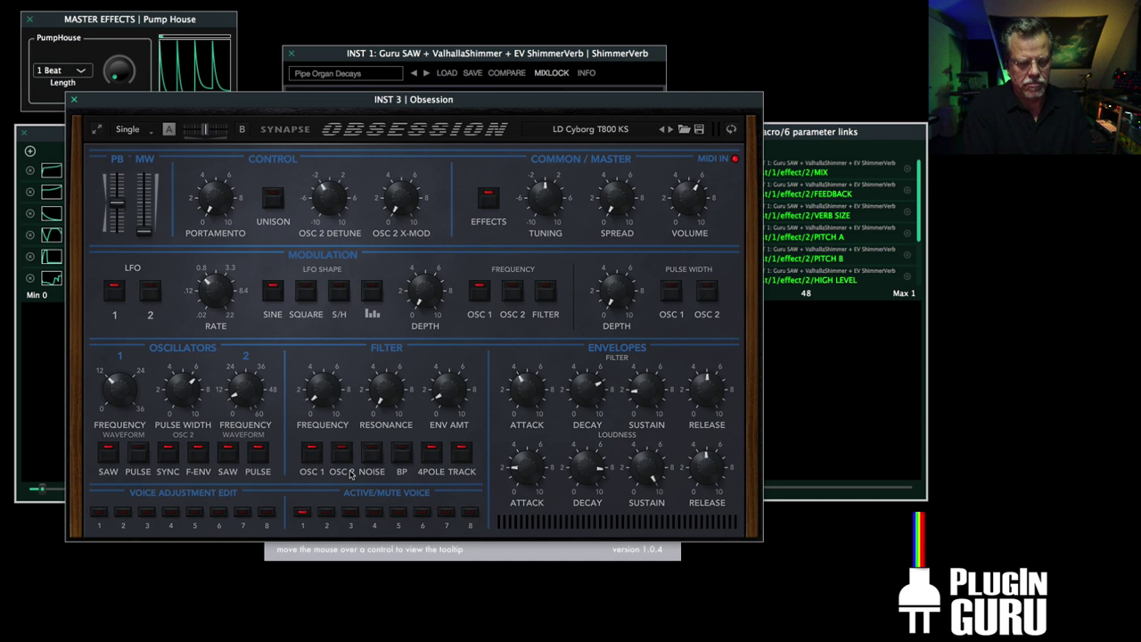
left_click_drag(333, 405, 340, 327)
left_click(735, 130)
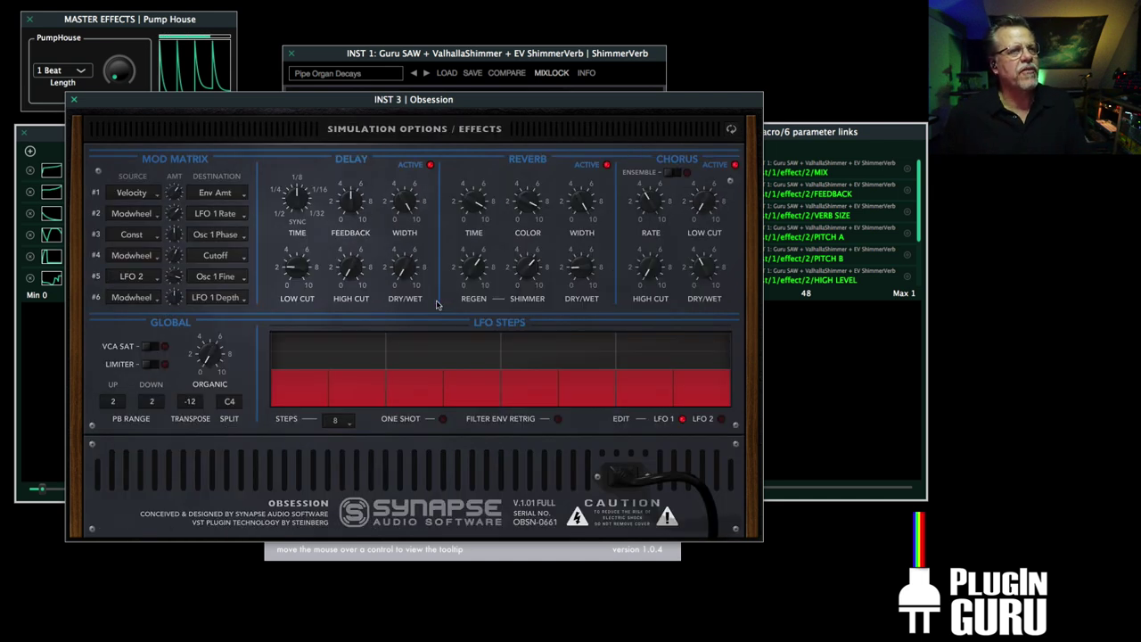
Raise the regen, shimmer and dry/wet amounts of Obsession's reverb, and return to the main synth page
left_click_drag(571, 269, 588, 225)
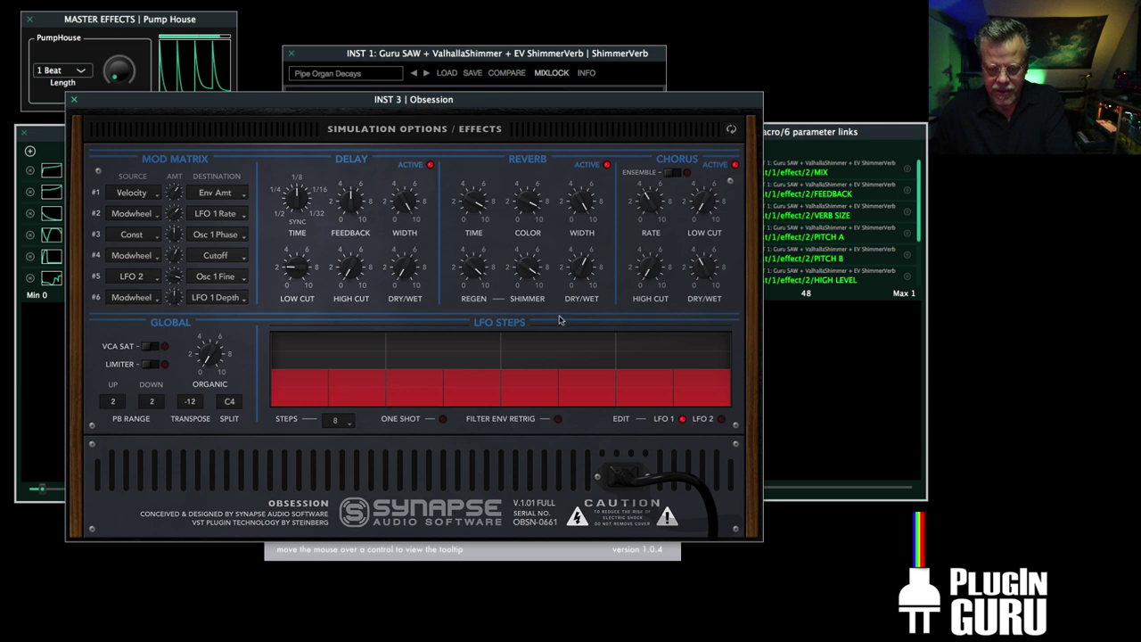
mouse_move(579, 272)
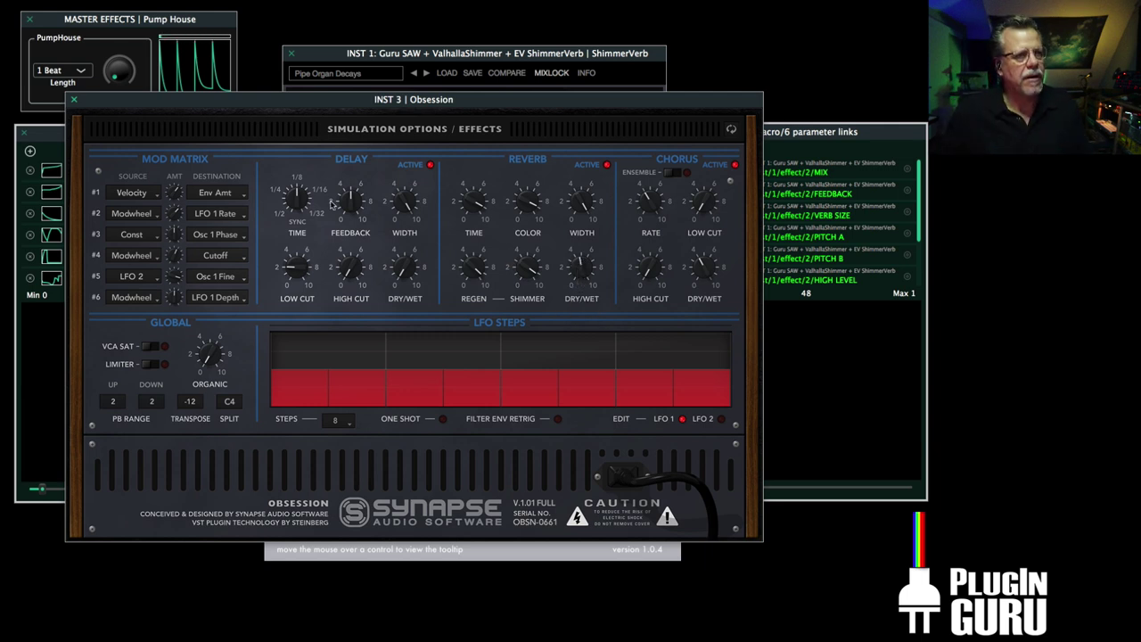
left_click(730, 130)
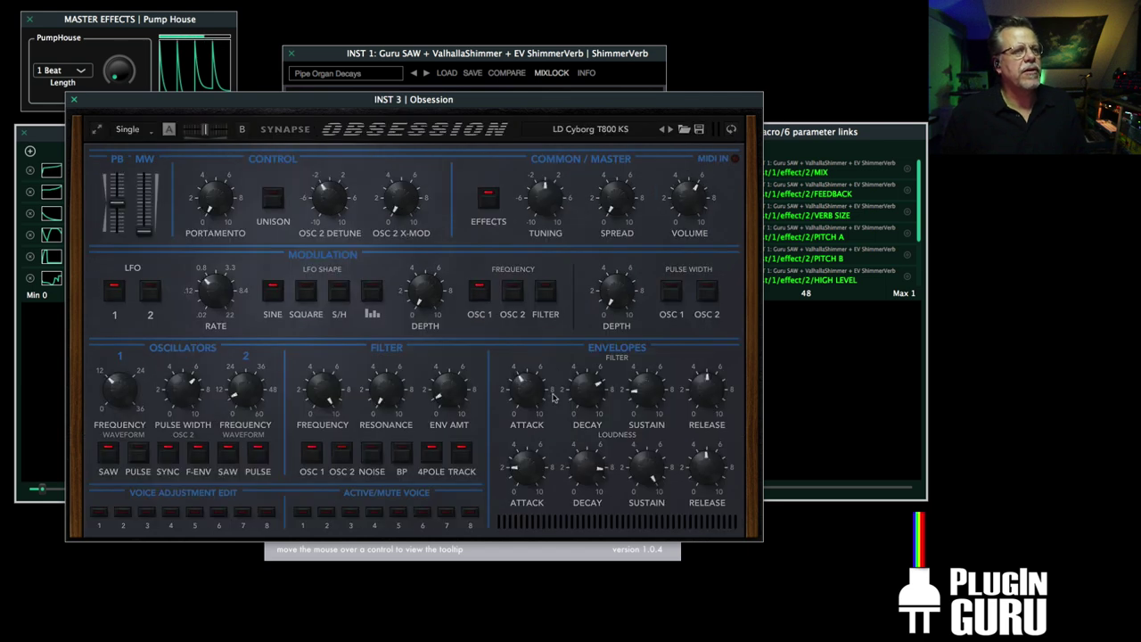
Lengthen Obsession's loudness envelope attack and release, and adjust the reverb's dry/wet on the effects page
mouse_move(546, 392)
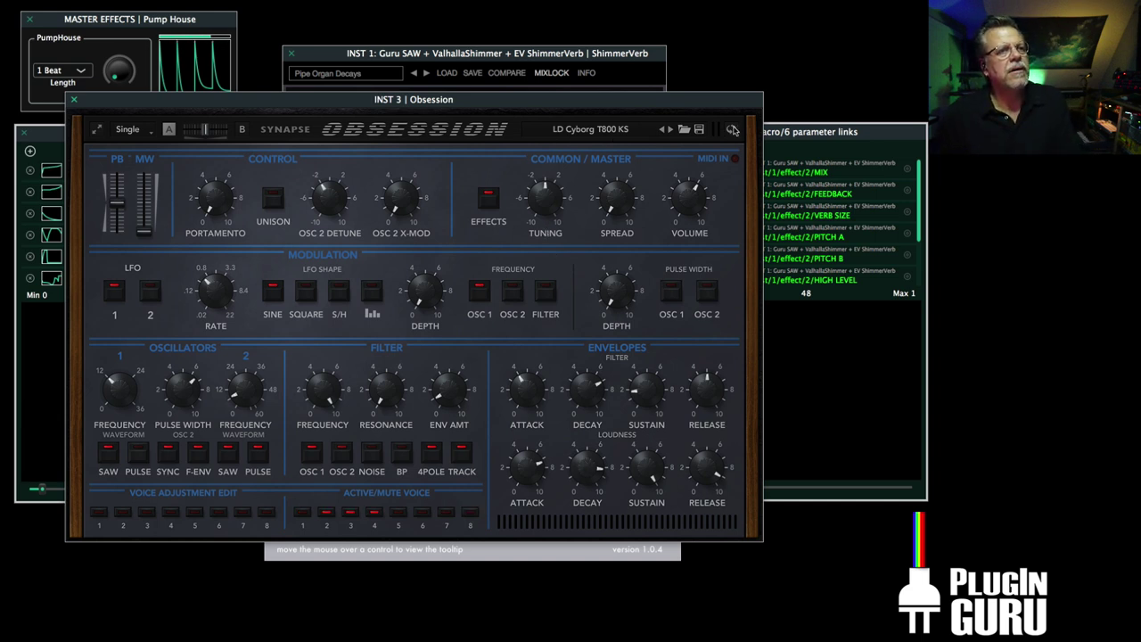
left_click(732, 130)
mouse_move(579, 282)
left_mouse_down()
mouse_move(589, 242)
mouse_move(580, 275)
left_mouse_up()
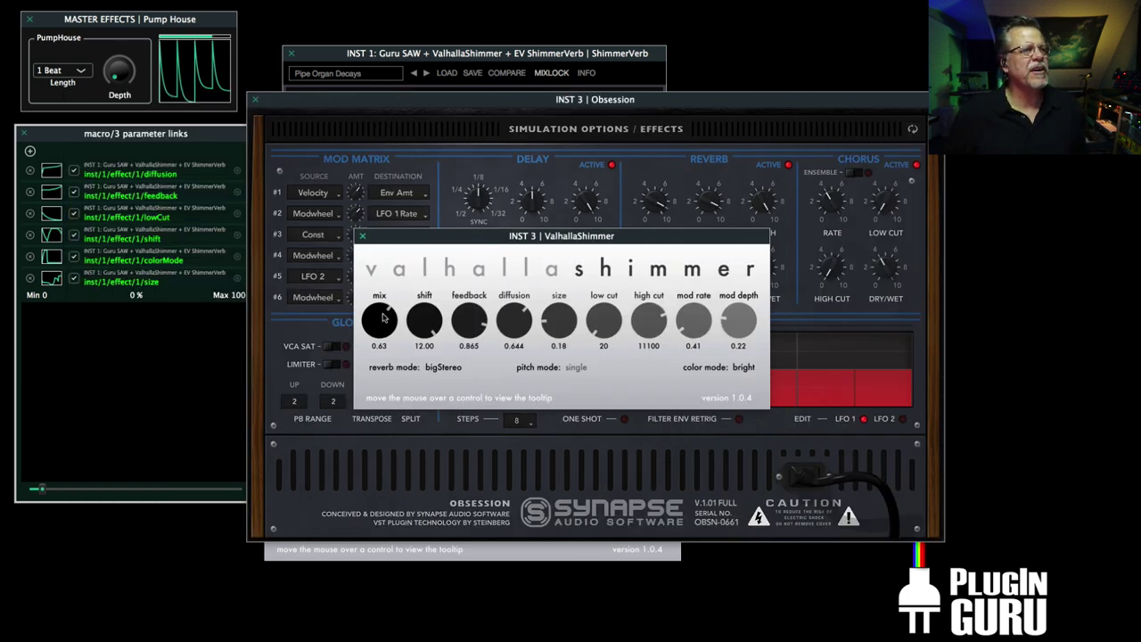
Set INST 3's ValhallaShimmer to diffusion 0.406, size 0.51 and low cut 550, comparing mix at 0.27 and 1.00
left_click_drag(387, 313, 383, 345)
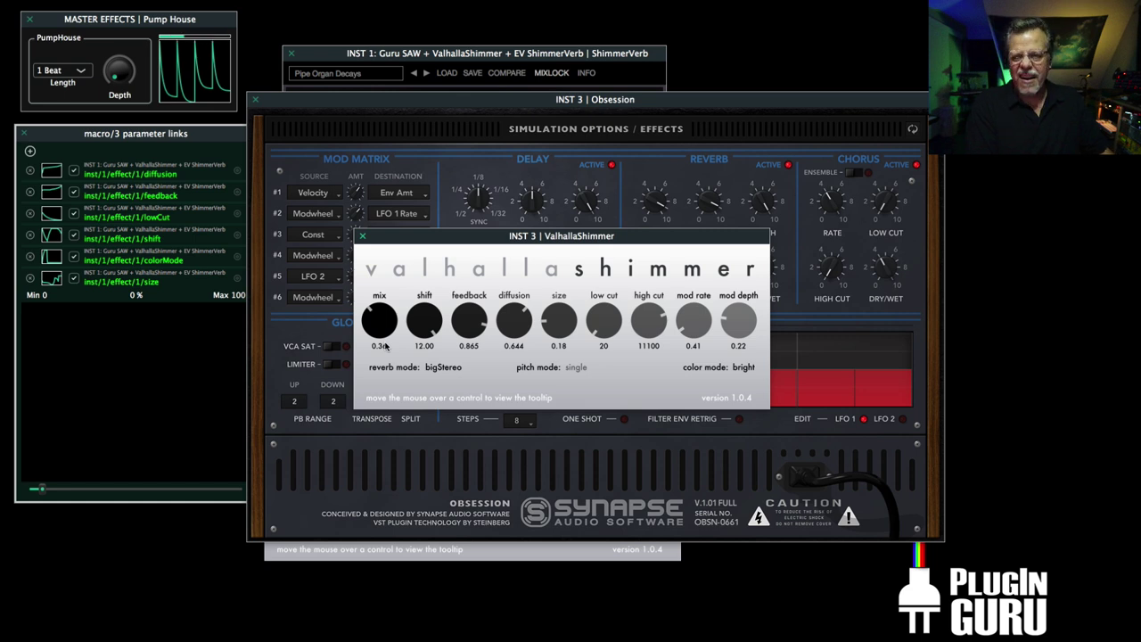
left_click_drag(380, 319, 381, 334)
left_click_drag(513, 318, 571, 282)
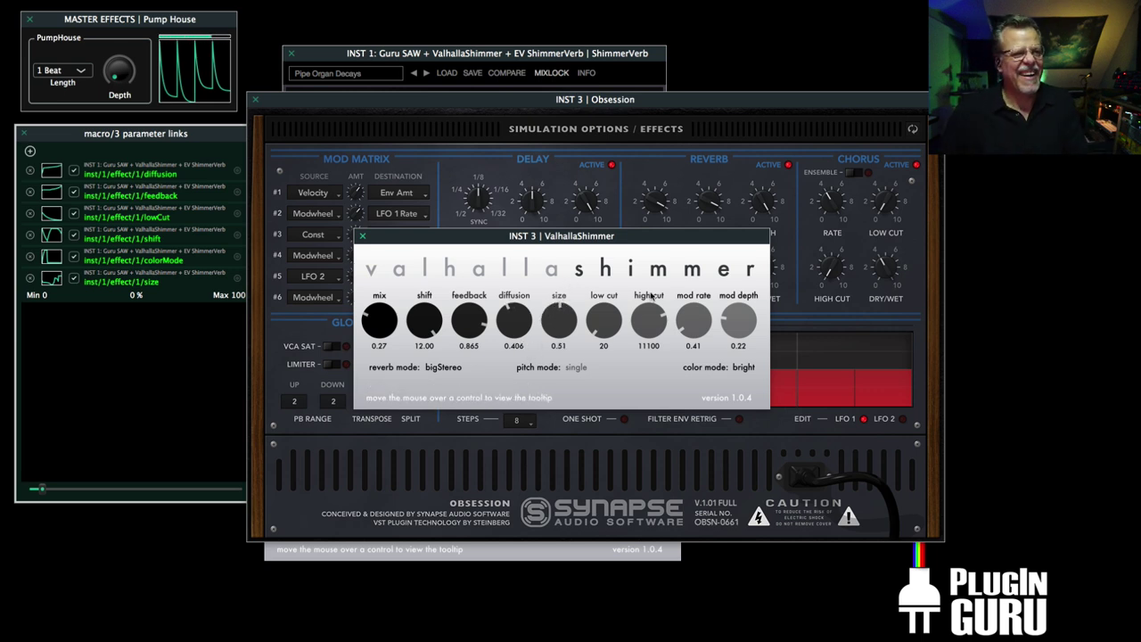
left_click_drag(606, 317, 628, 264)
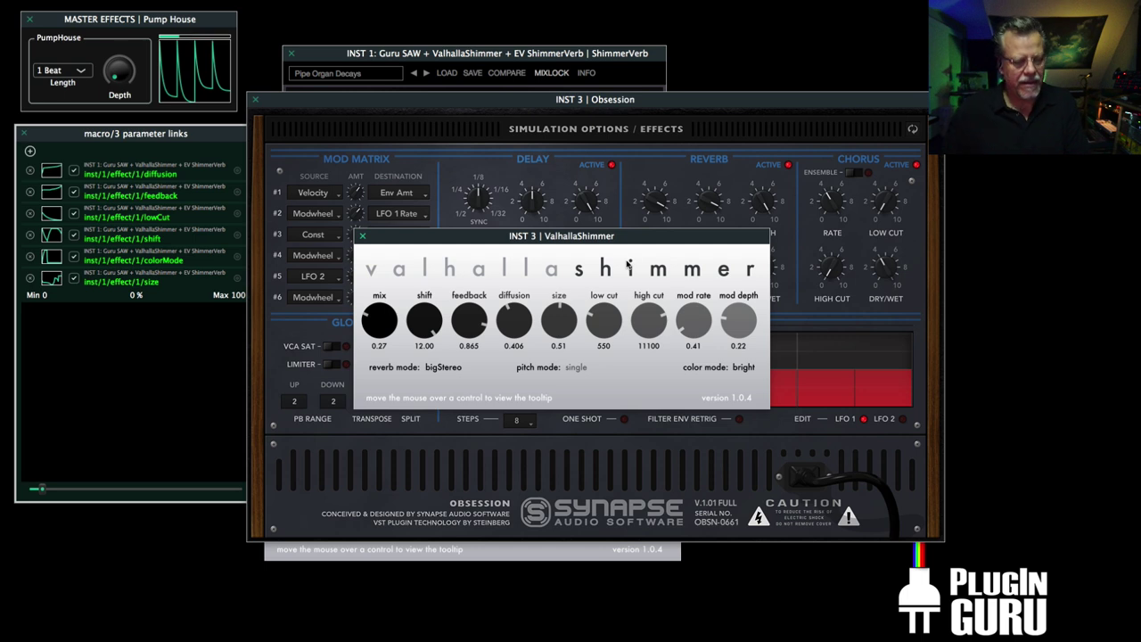
left_click_drag(378, 332, 434, 185)
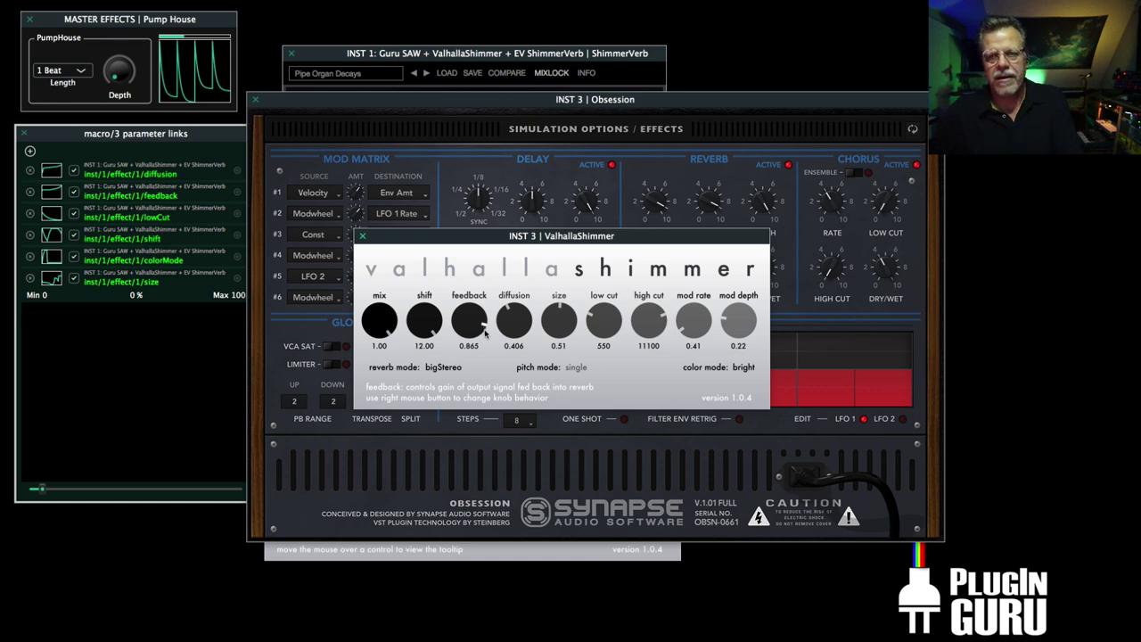
Close ValhallaShimmer, try Obsession's reverb dry/wet at maximum and at 6.91, and close Obsession
left_click(362, 235)
left_click_drag(763, 278, 824, 84)
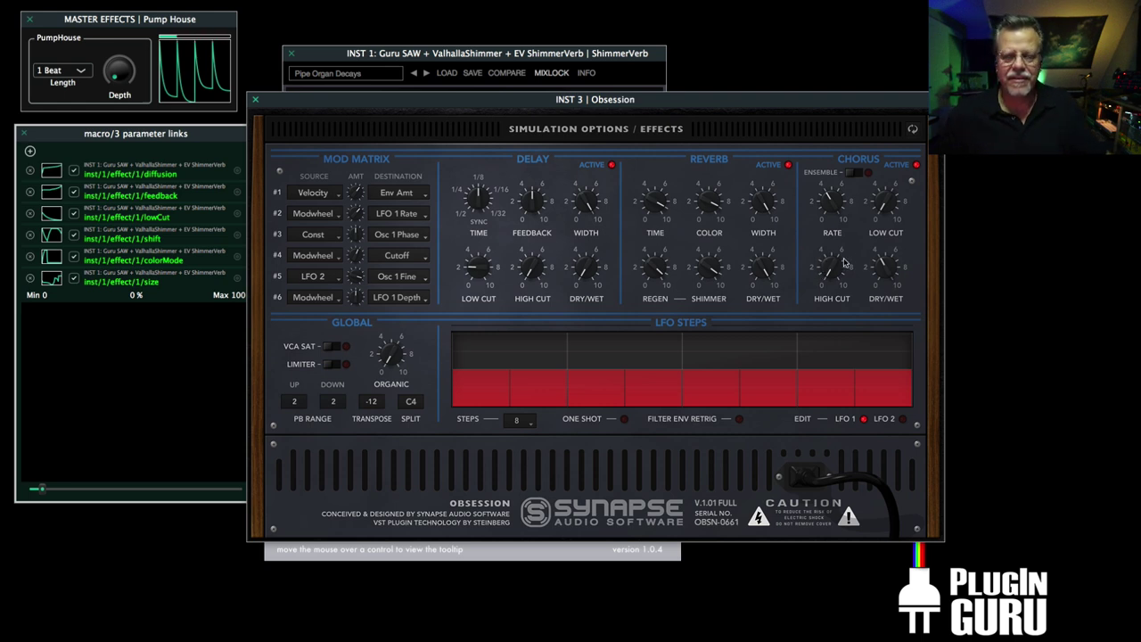
left_click_drag(758, 269, 751, 308)
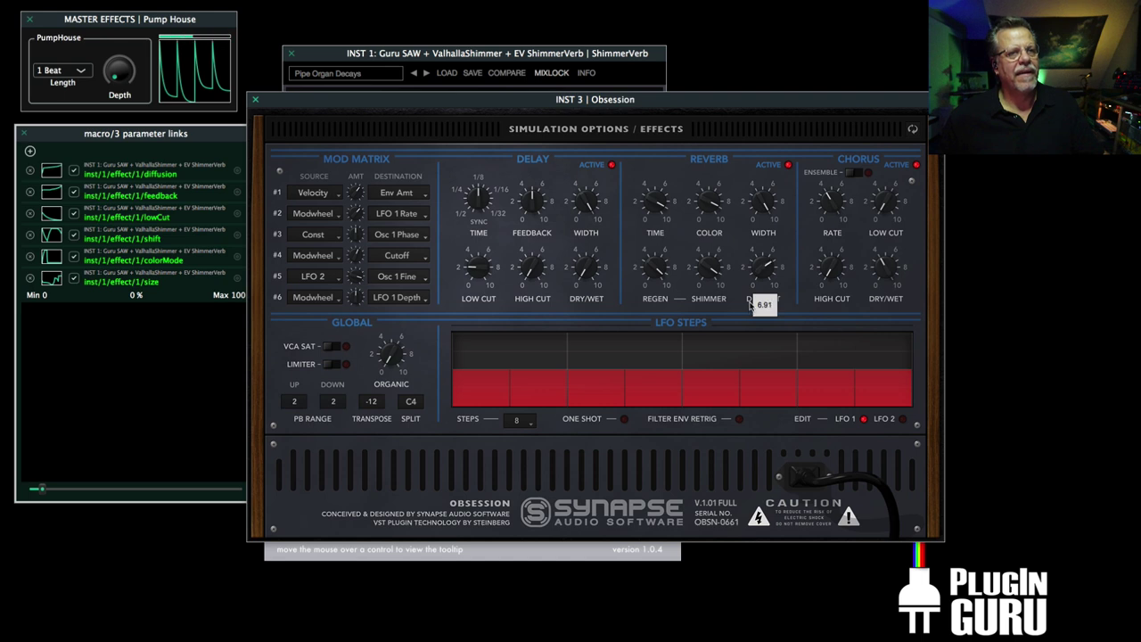
left_click(254, 100)
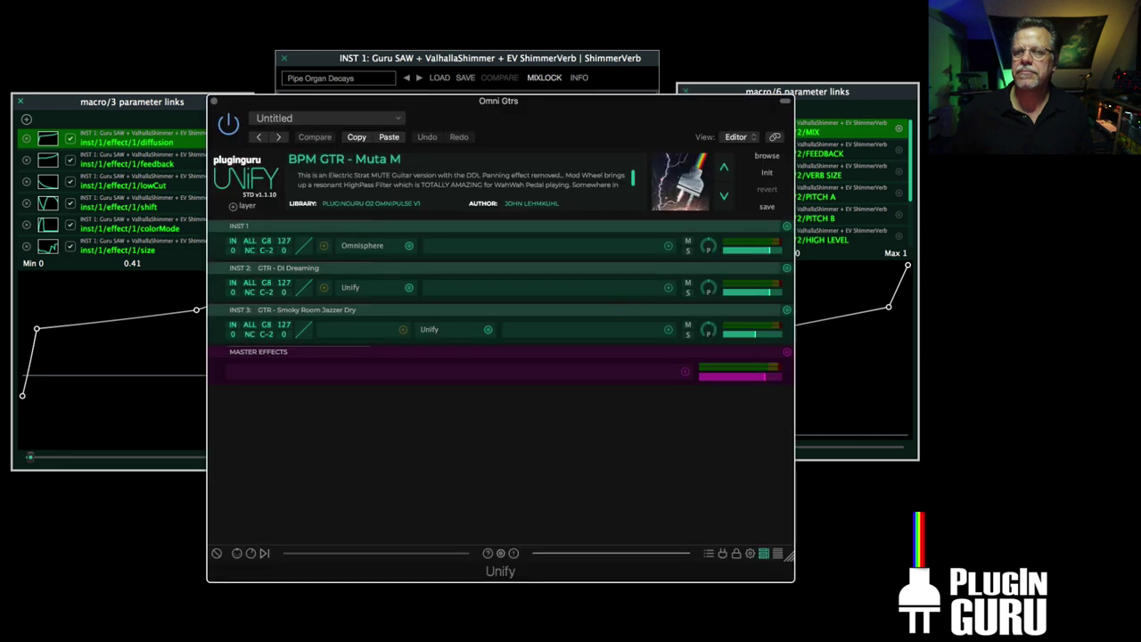
View INST 1's Omnisphere patch in Omni Gtrs, and filter the patch browser to the PluginGuru O2 OmniVerse II library
left_click(354, 250)
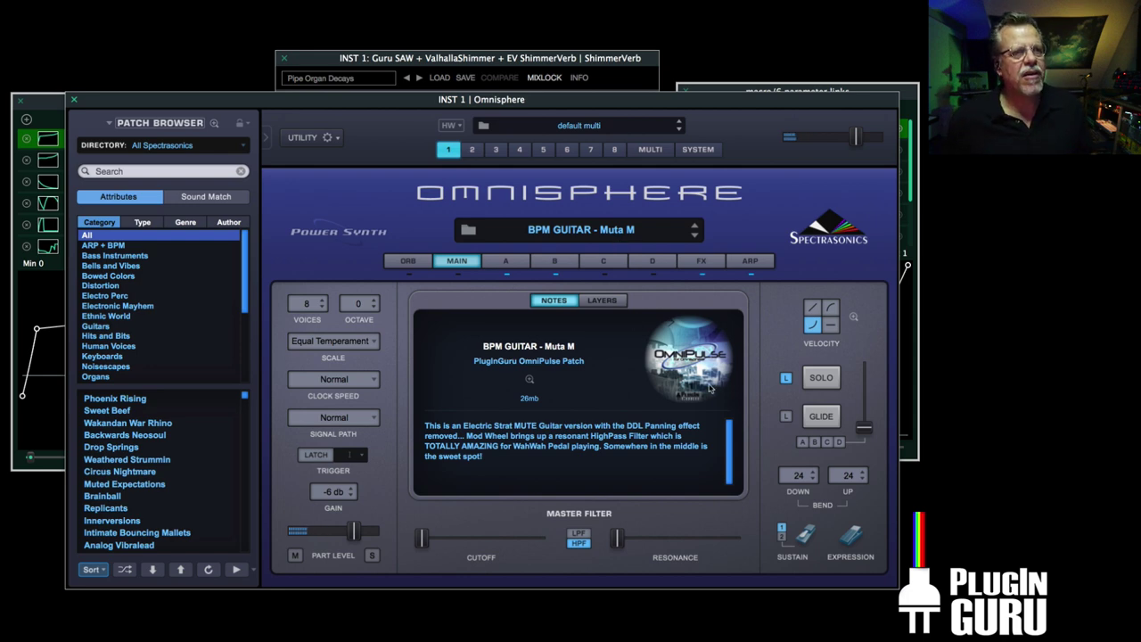
key("super+w")
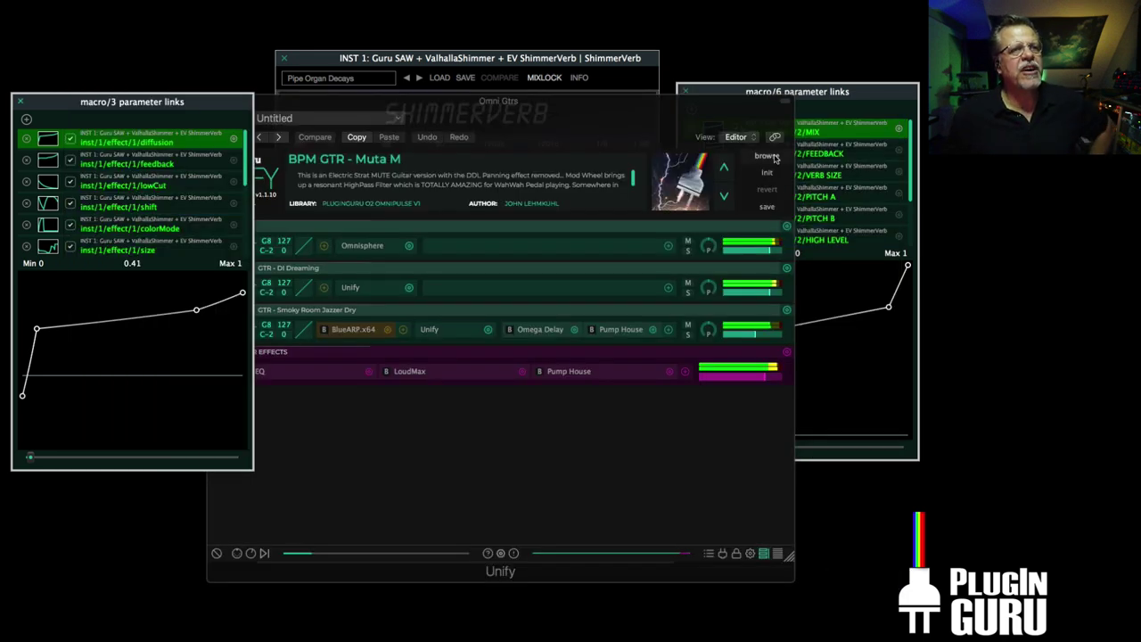
left_click(767, 157)
left_click(851, 176)
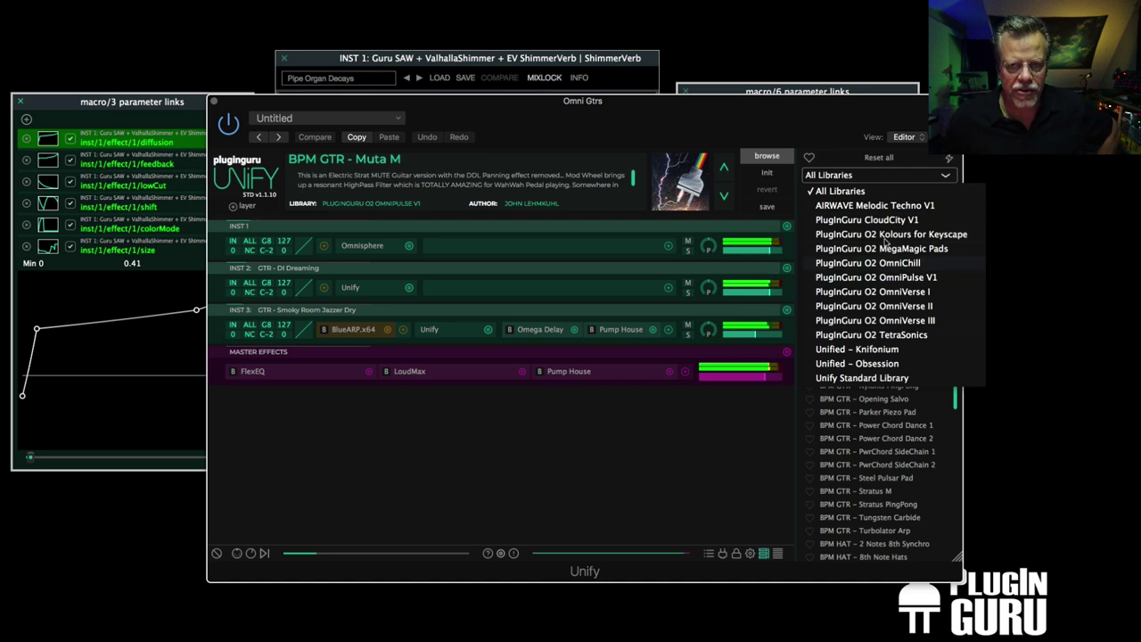
left_click(894, 306)
Add BPM SYNTH - Poppy Syzzler as a new instrument layer and lower its level
scroll(875, 443, "up", 15)
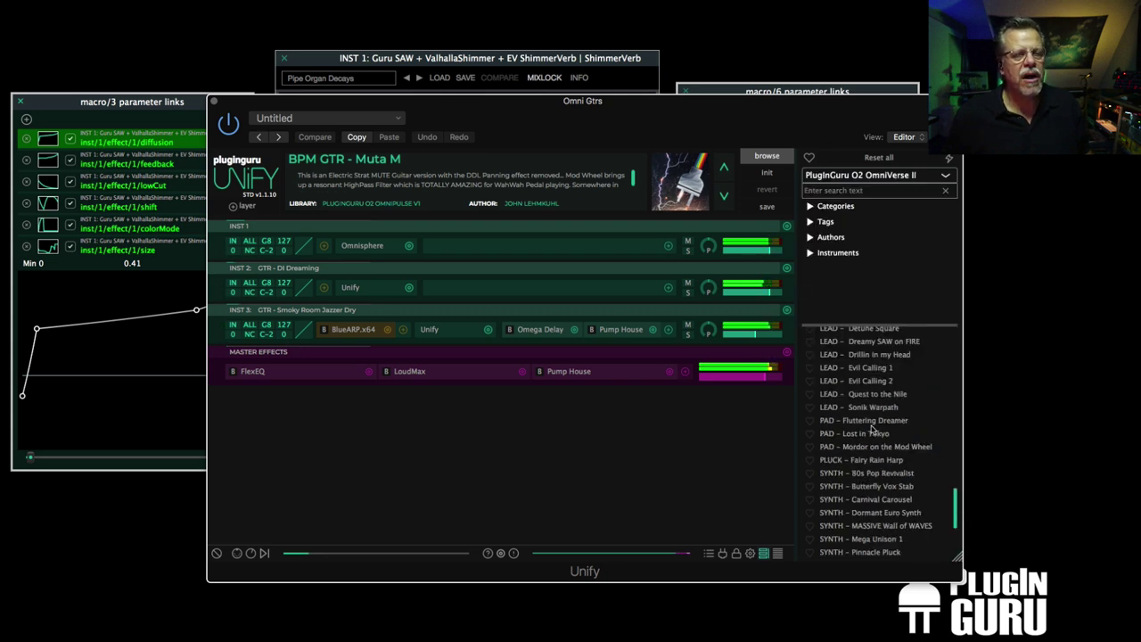
scroll(871, 429, "down", 2)
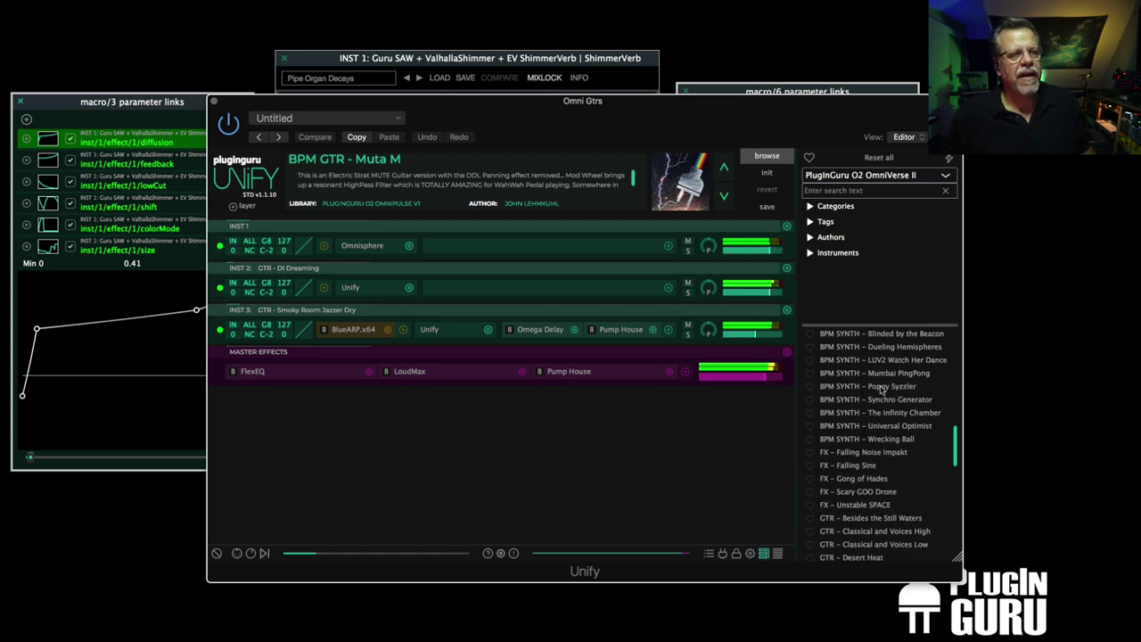
right_click(880, 388)
left_click(765, 334)
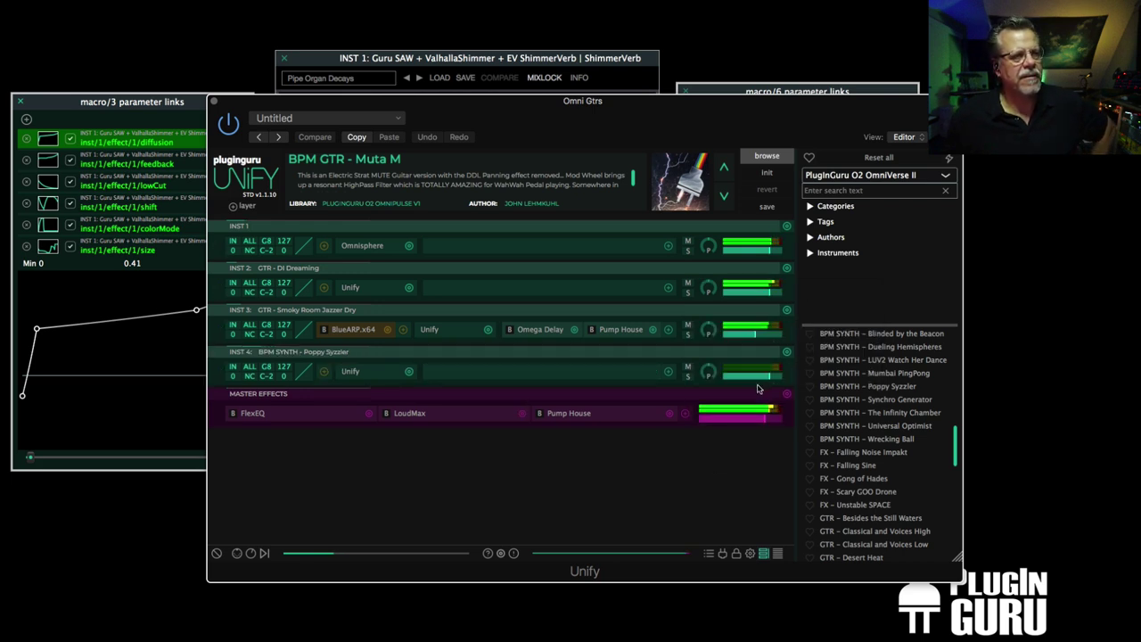
left_click_drag(771, 378, 767, 376)
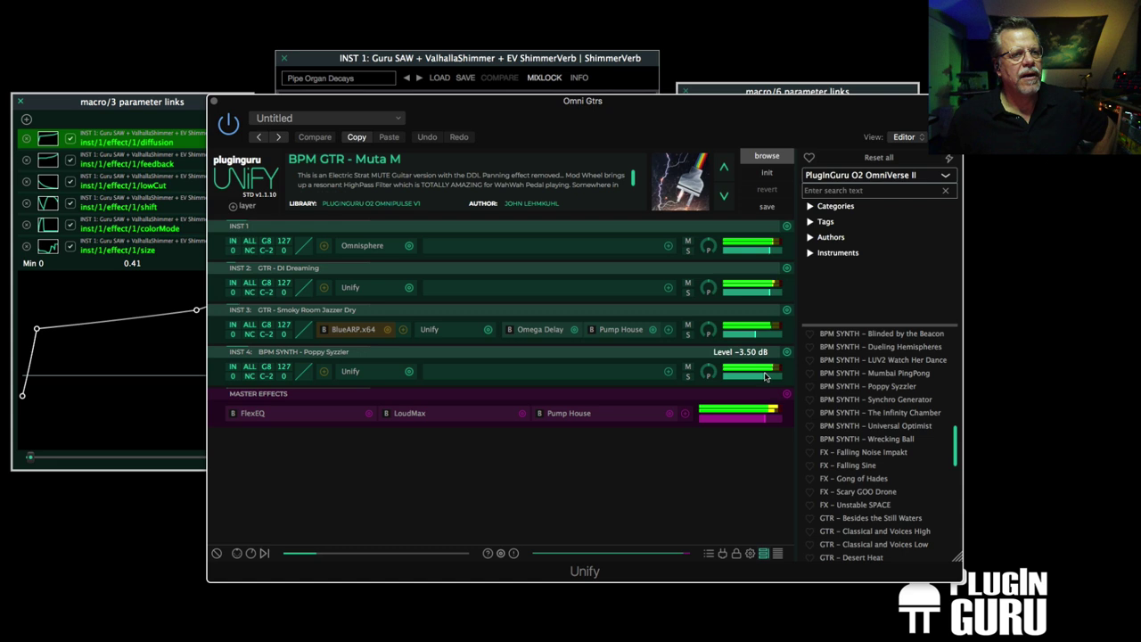
left_click_drag(763, 377, 733, 388)
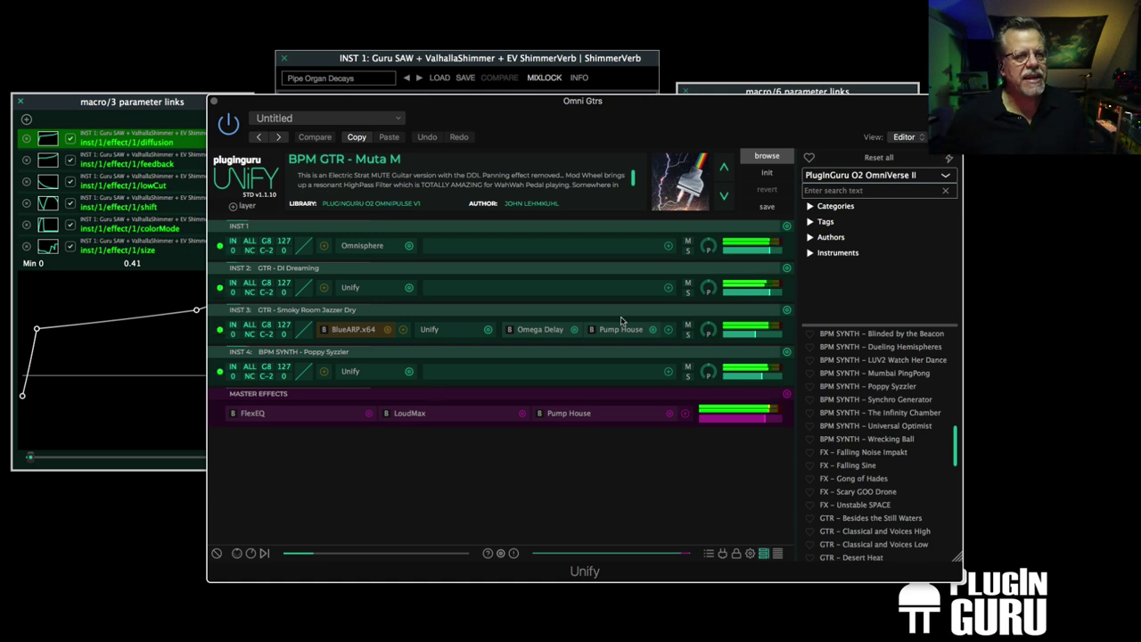
Compare the mix with the master Pump House effect bypassed and active
left_click(539, 413)
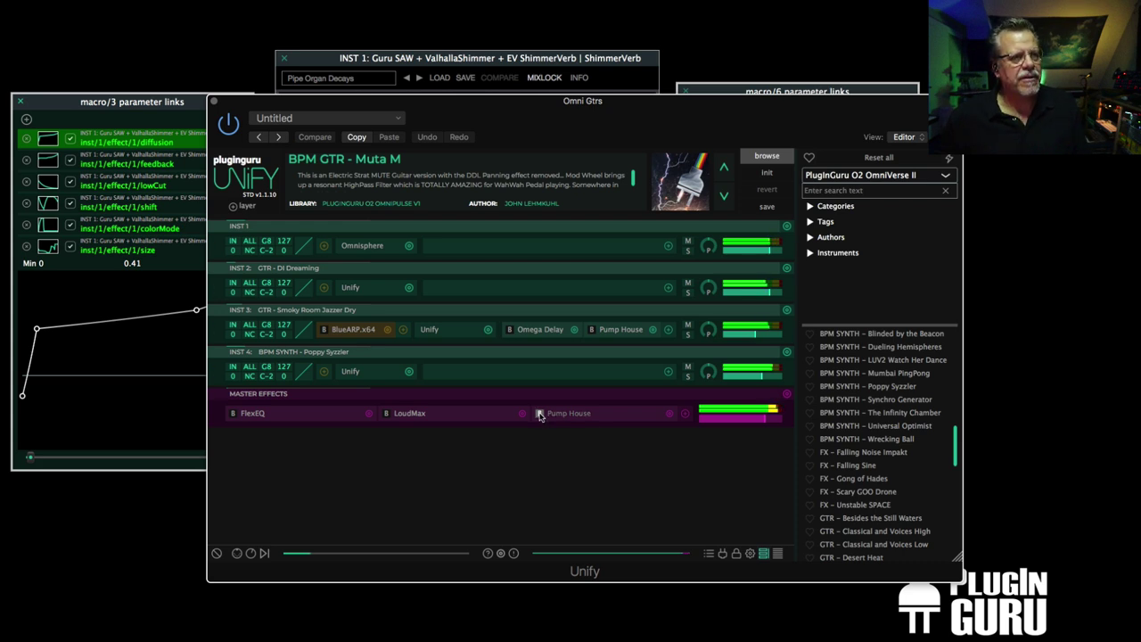
left_click(540, 414)
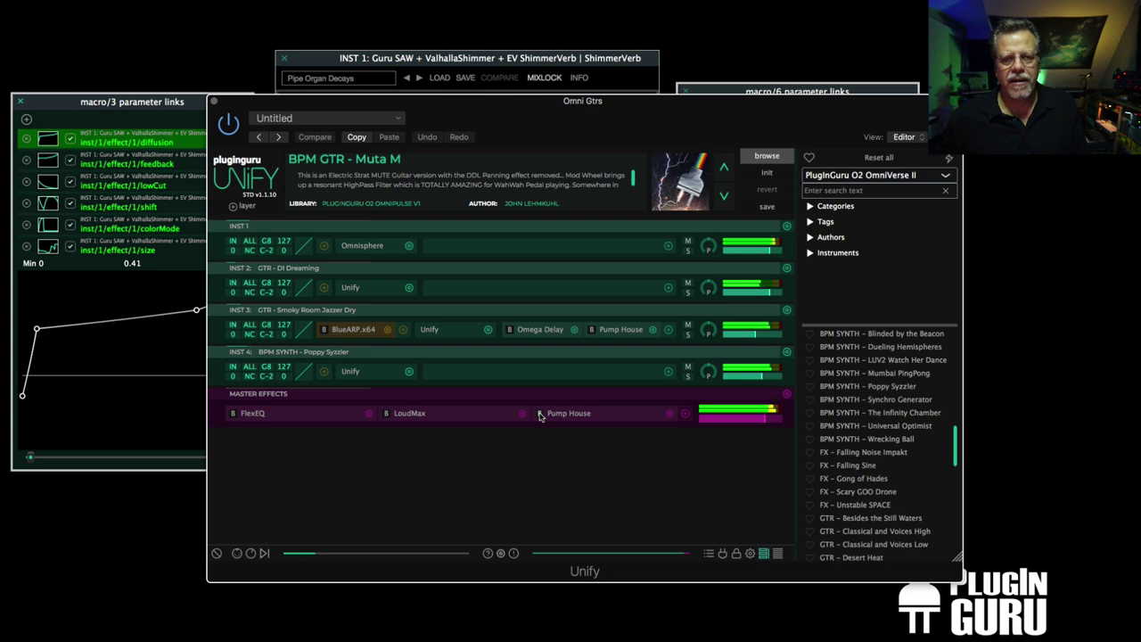
Bypass and reactivate the master Pump House effect once more, and dismiss the Omni Gtrs window
left_click(540, 413)
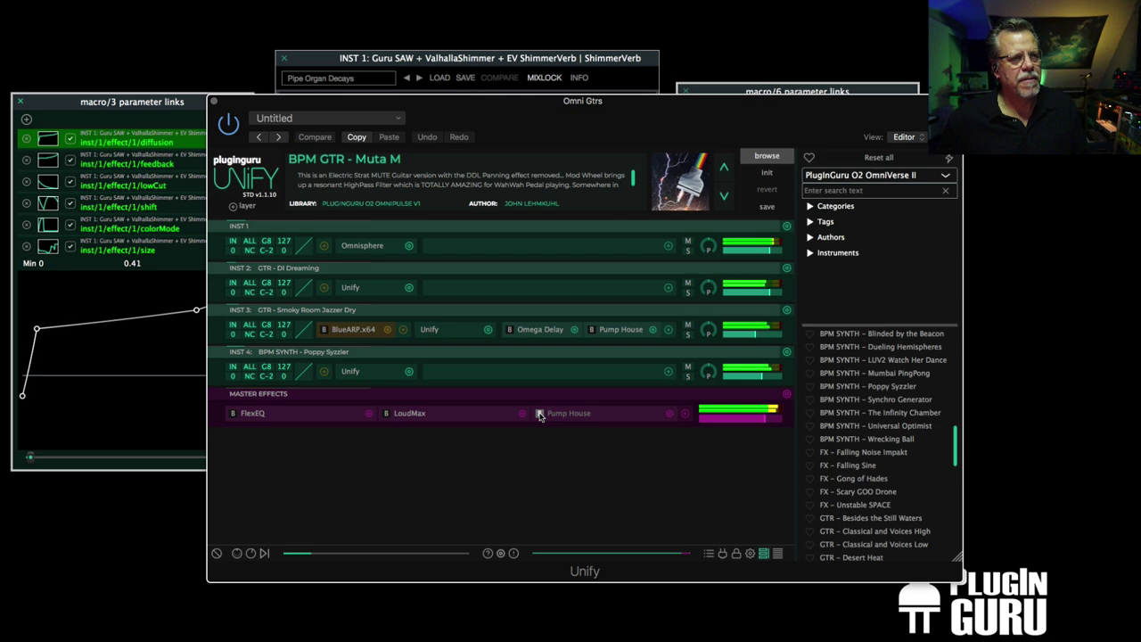
left_click(539, 414)
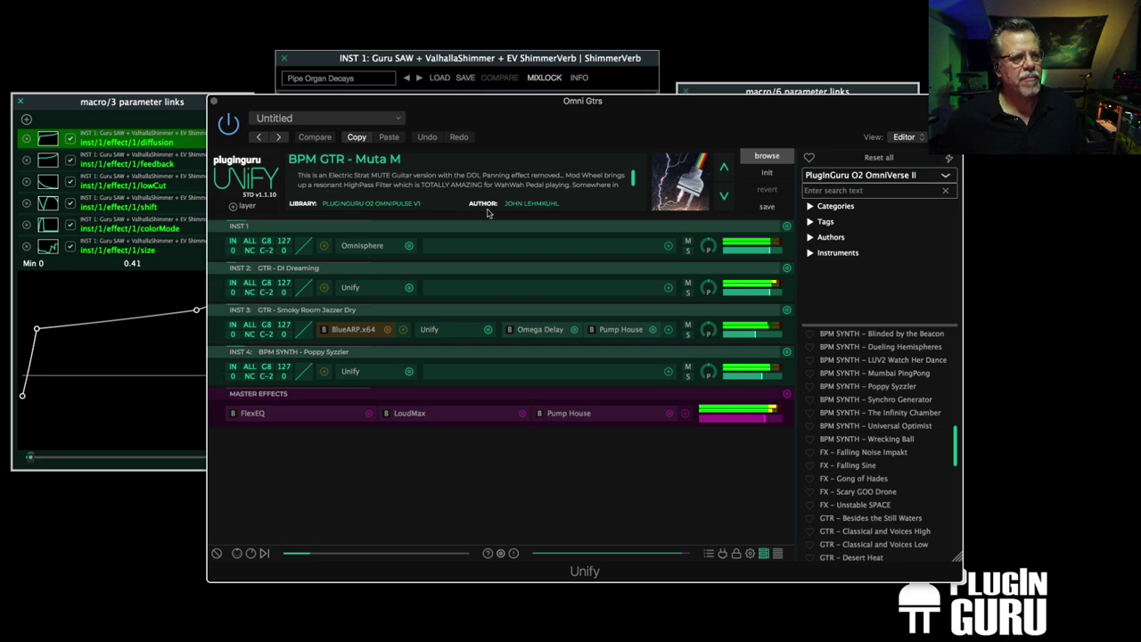
left_click_drag(451, 103, 940, 245)
key("super+w")
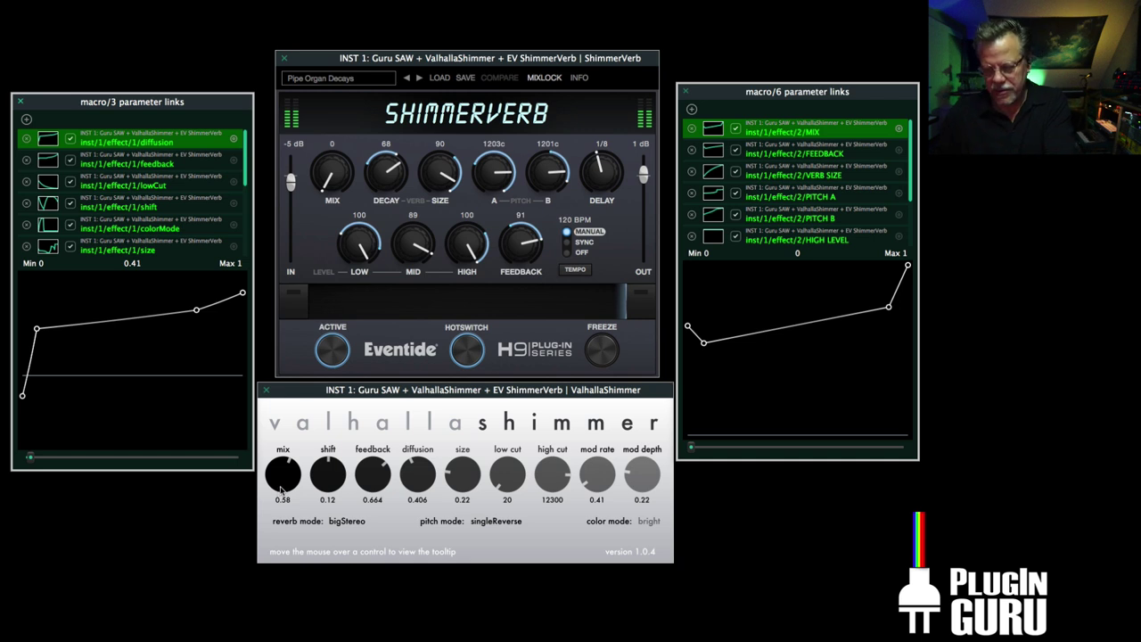
Raise macro 3 until diffusion reaches 0.82, and set ValhallaShimmer's shift to 12.00 and mix to 0.00
left_click_drag(31, 458, 207, 465)
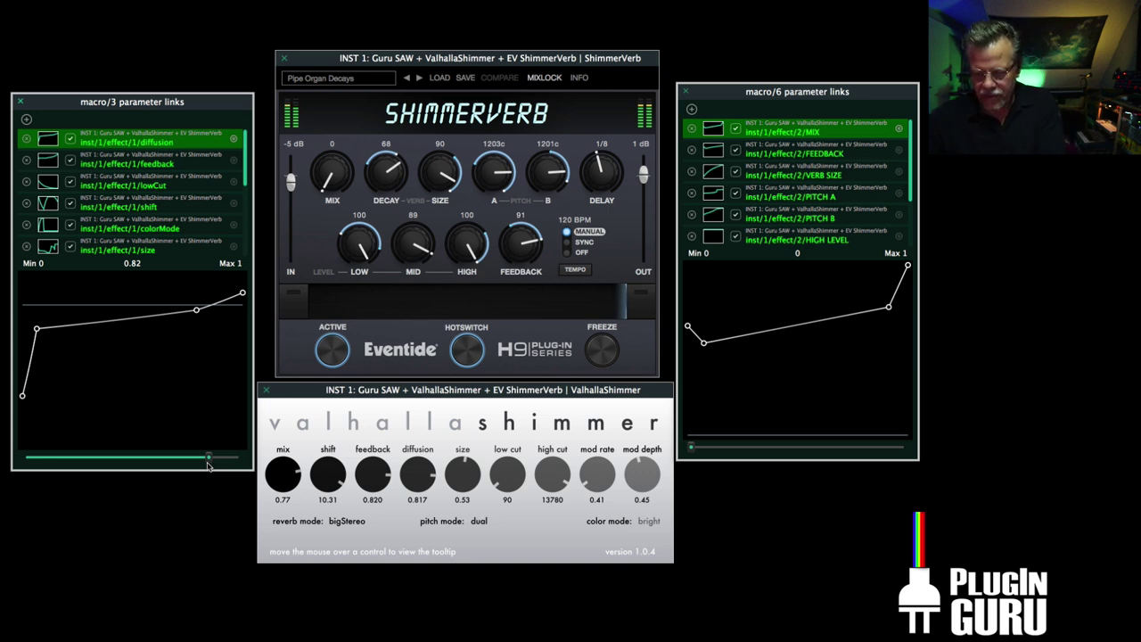
left_click_drag(317, 479, 343, 411)
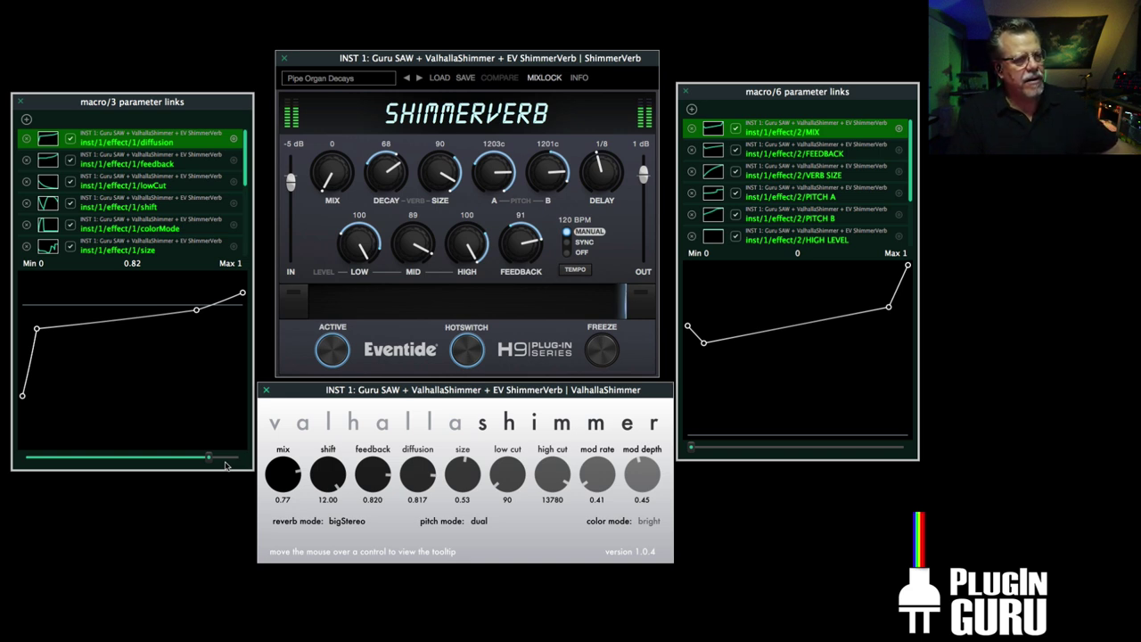
left_click_drag(294, 467, 315, 472)
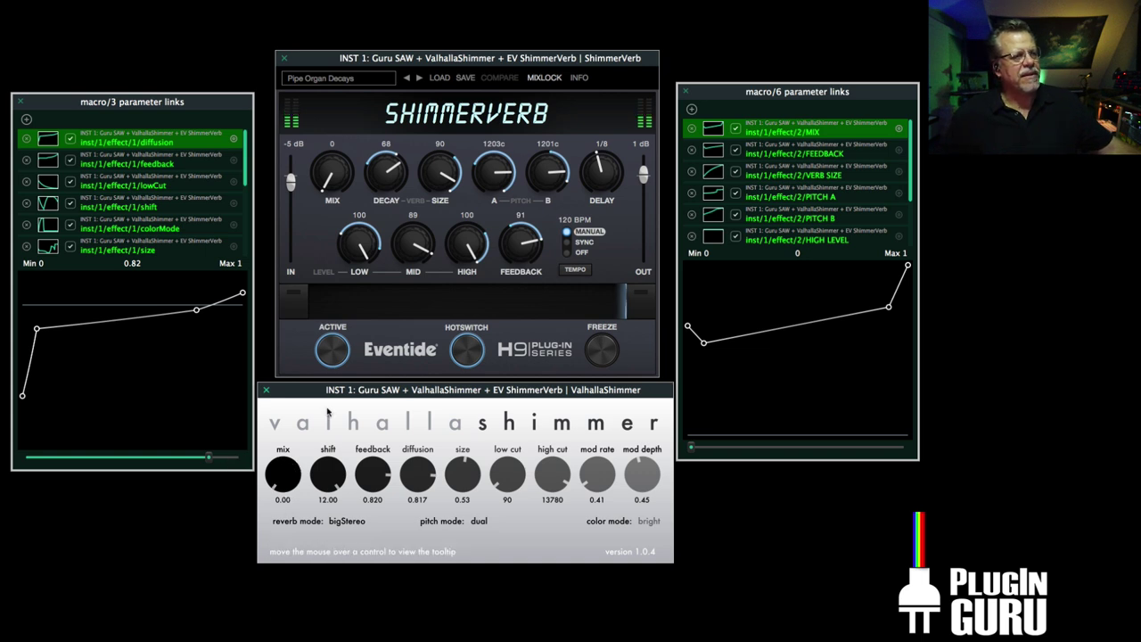
Bring up ShimmerVerb with macro 6 at maximum, ease it back to a mix of 87, and raise ValhallaShimmer's macro 3 to maximum
left_click_drag(330, 172, 332, 125)
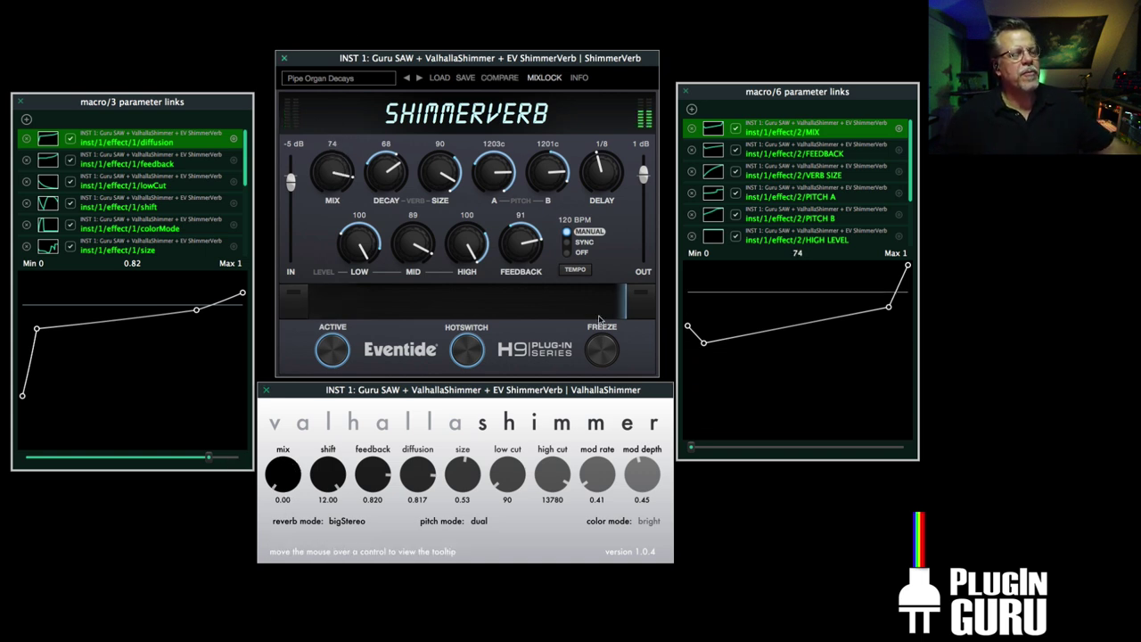
left_click_drag(693, 447, 854, 454)
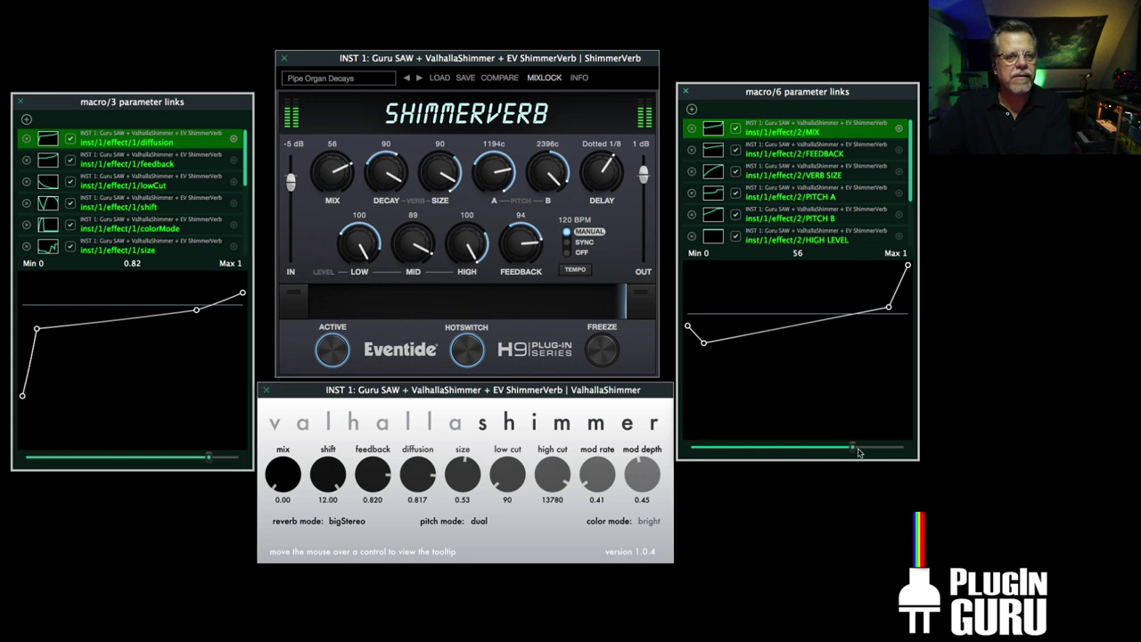
mouse_move(847, 452)
left_mouse_down()
mouse_move(888, 436)
mouse_move(906, 396)
left_mouse_up()
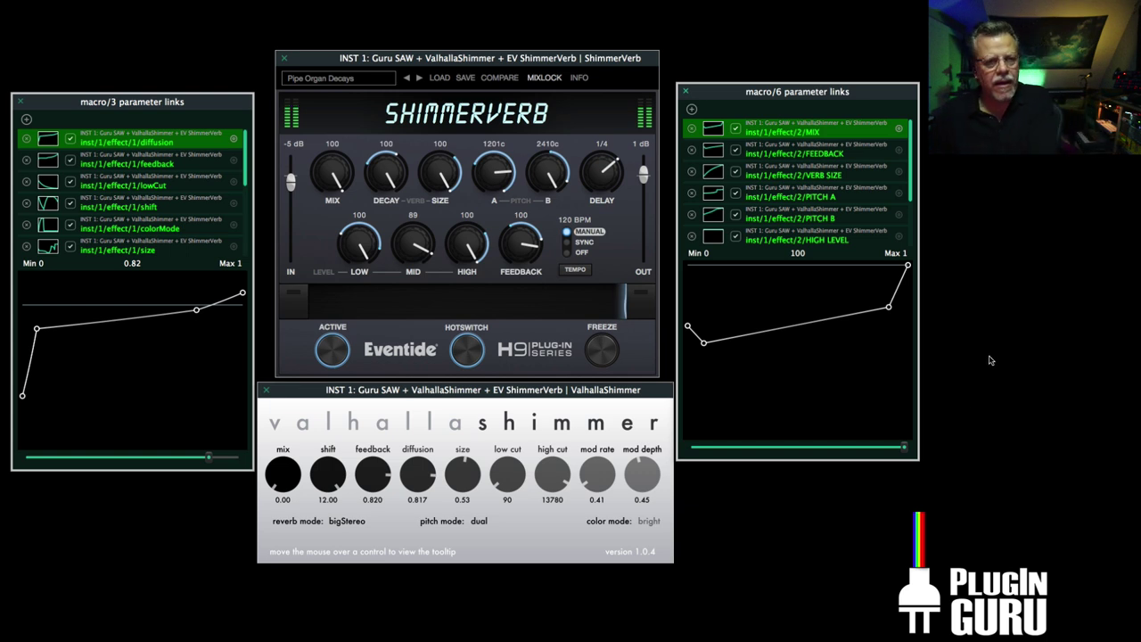
left_click_drag(903, 448, 897, 447)
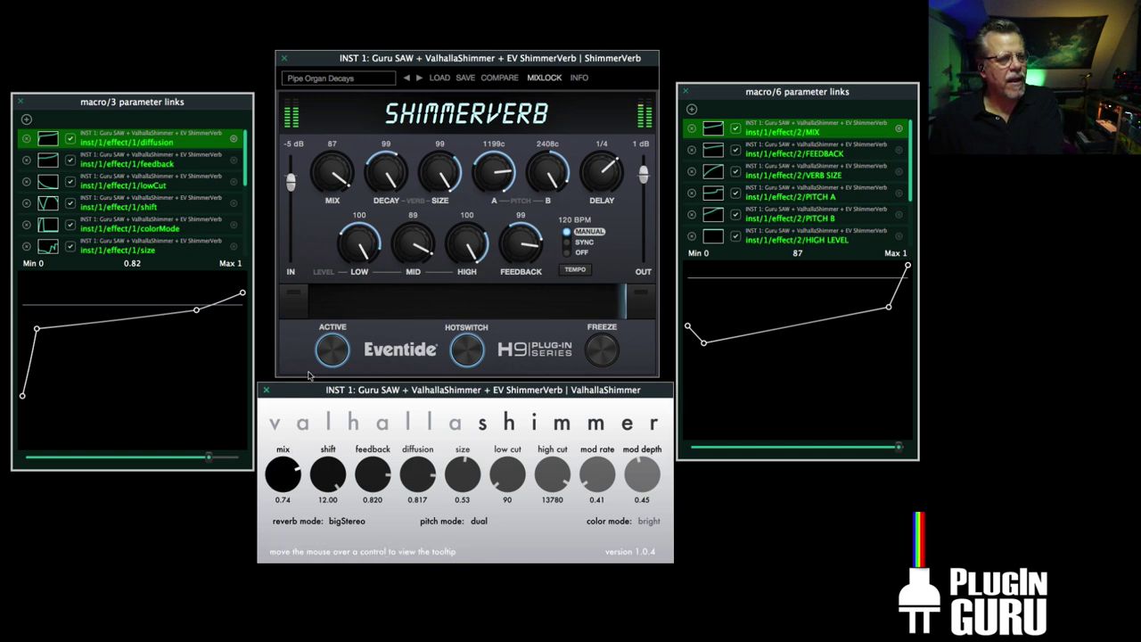
left_click_drag(212, 458, 239, 470)
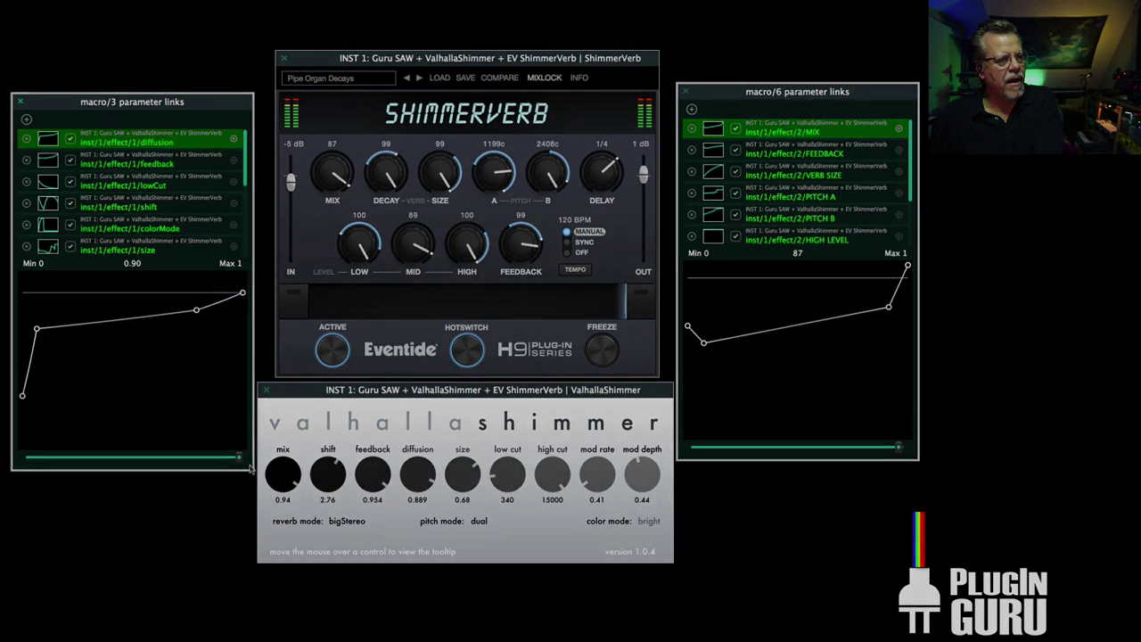